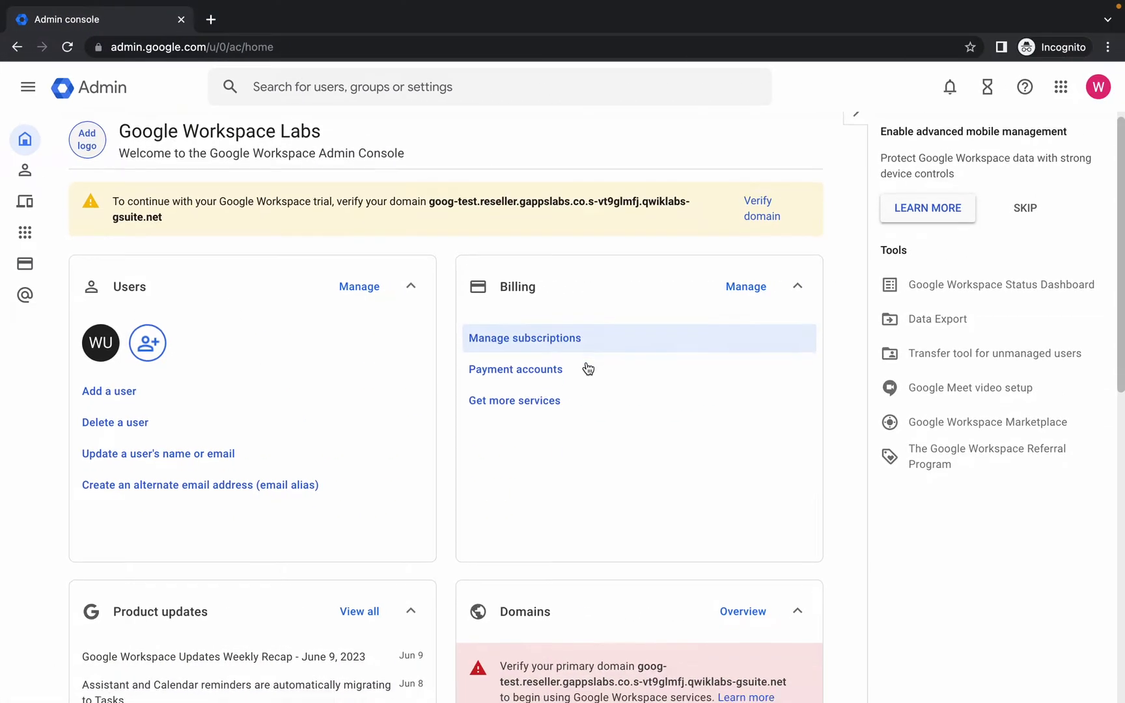
# Step: Verify ownership of the primary domain from the welcome dialog and Getting started page
pyautogui.click(532, 465)
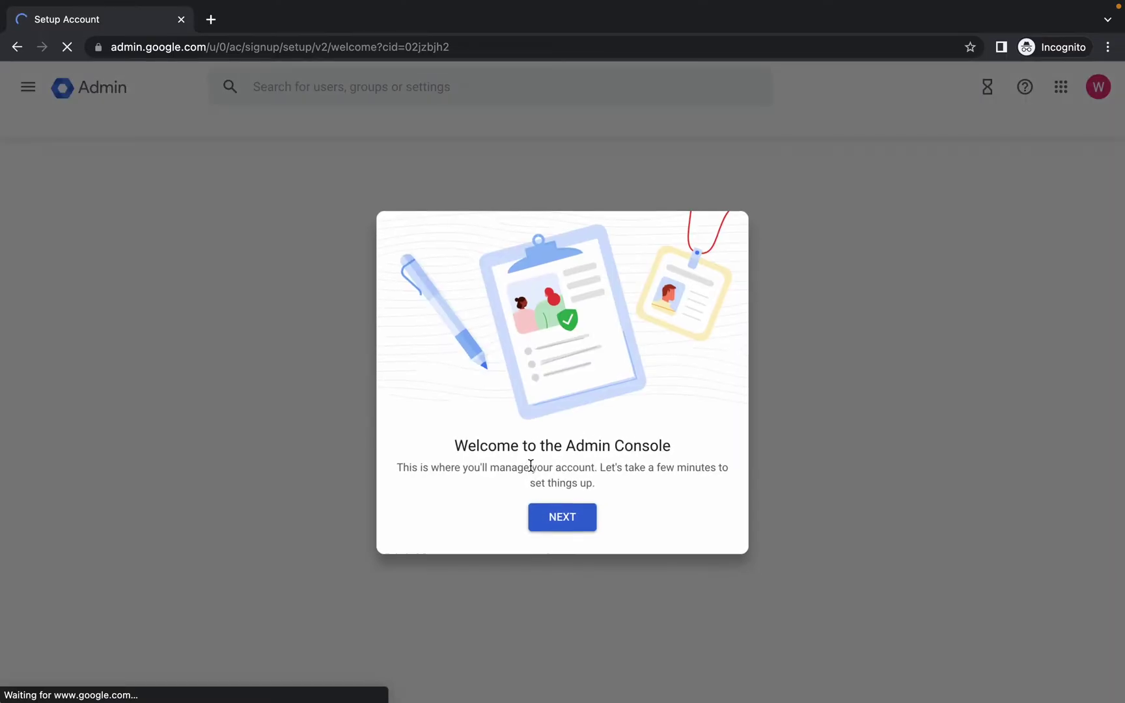
pyautogui.click(562, 519)
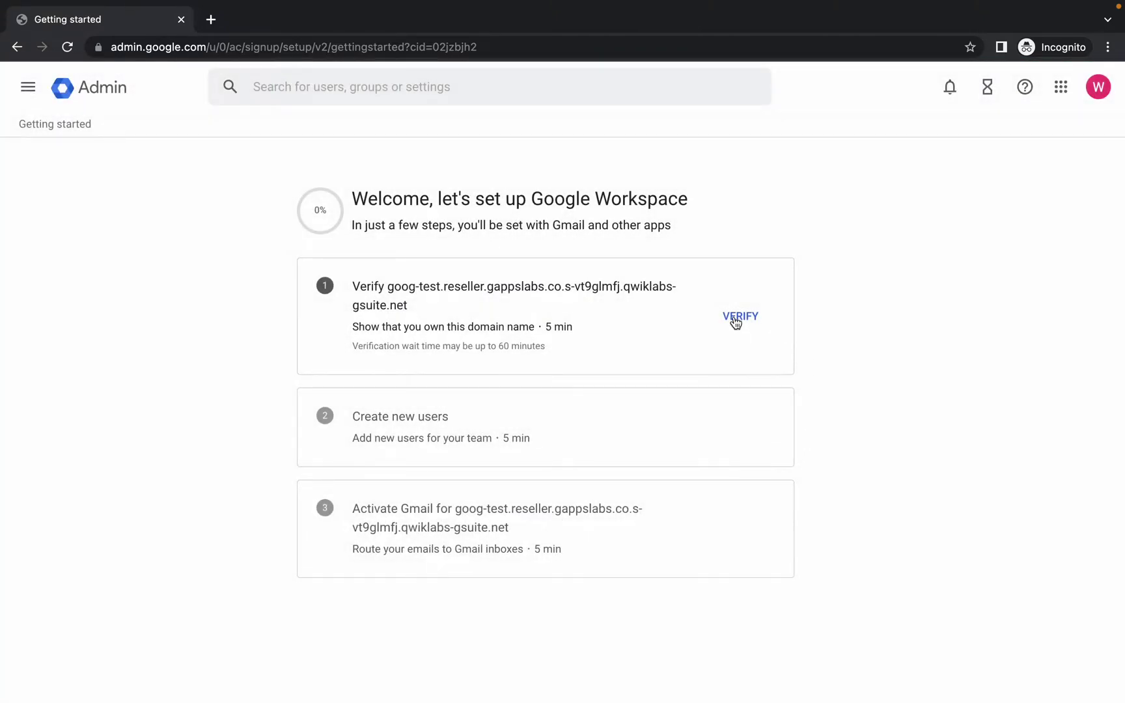
pyautogui.click(737, 317)
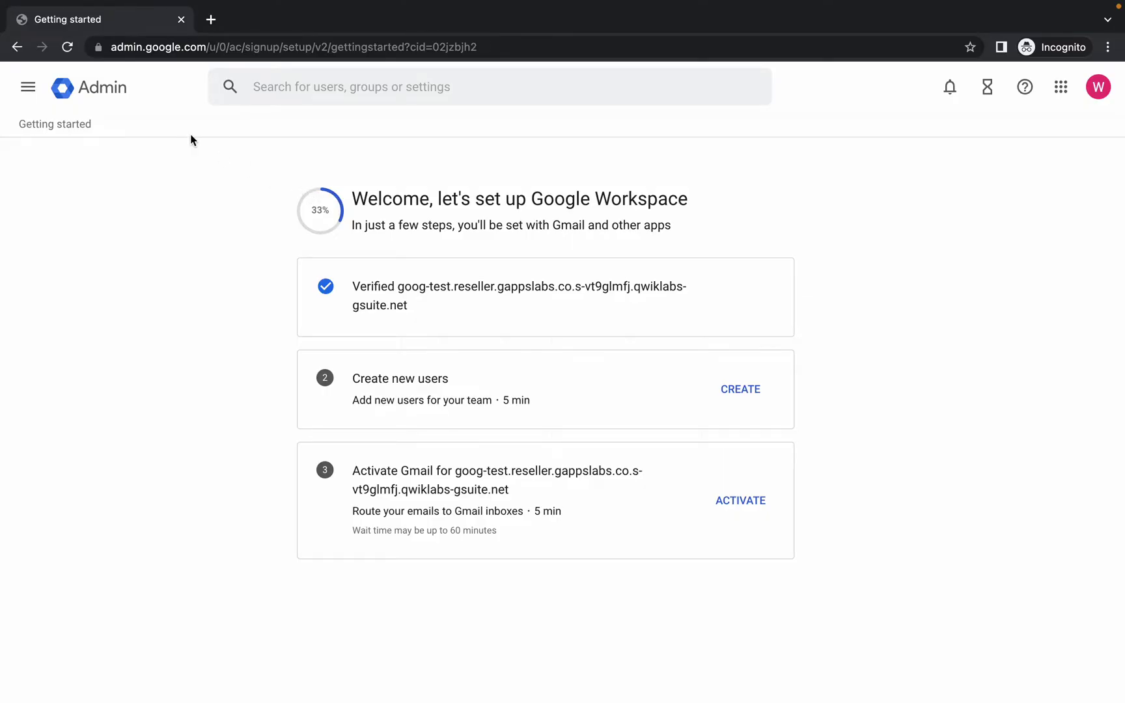
# Step: Go to the Admin home, then copy the first name given in lab Task 1, step 2
pyautogui.click(106, 89)
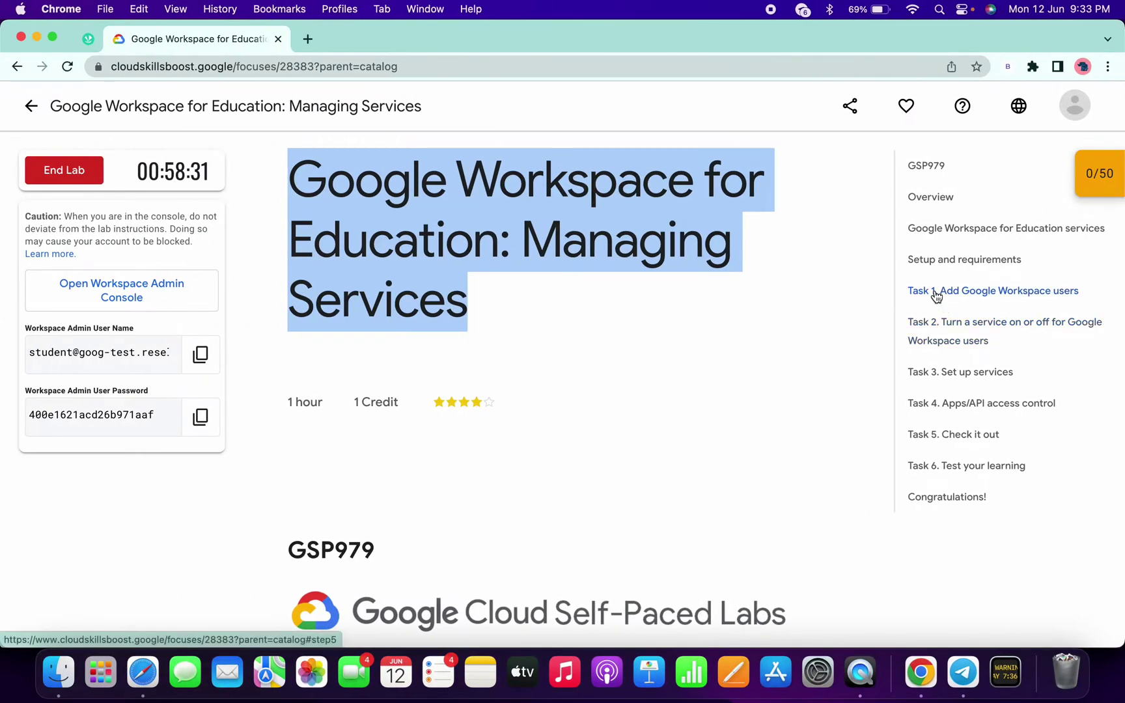
pyautogui.click(936, 294)
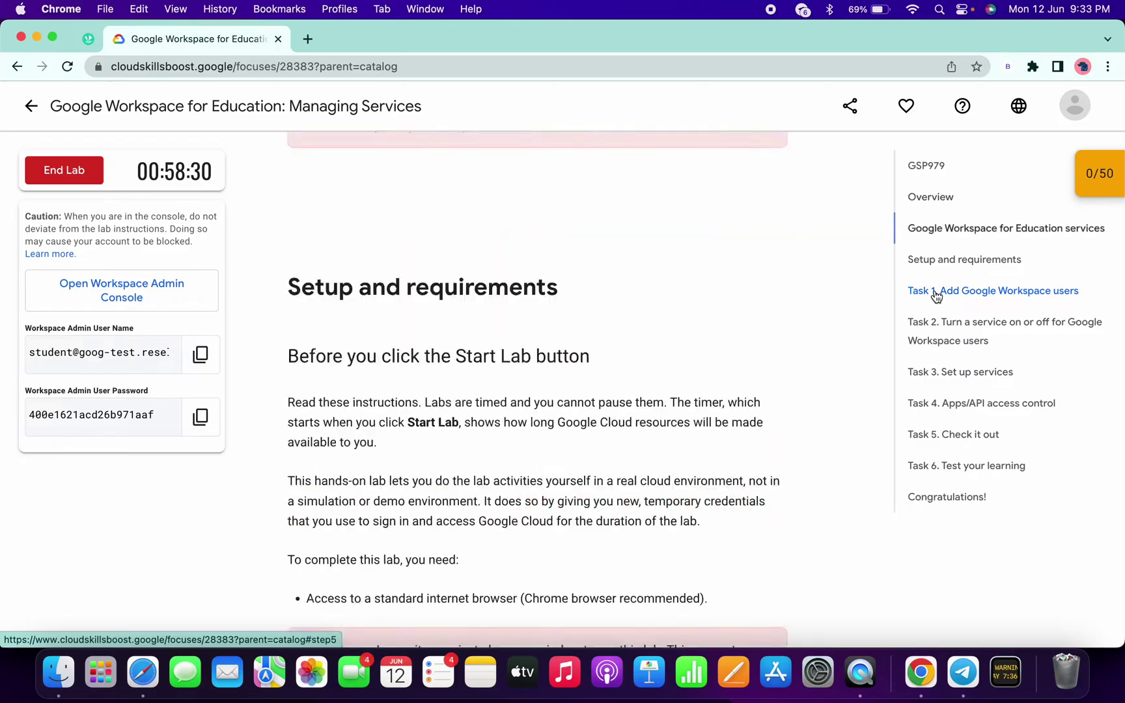
pyautogui.scroll(-2, 535, 324)
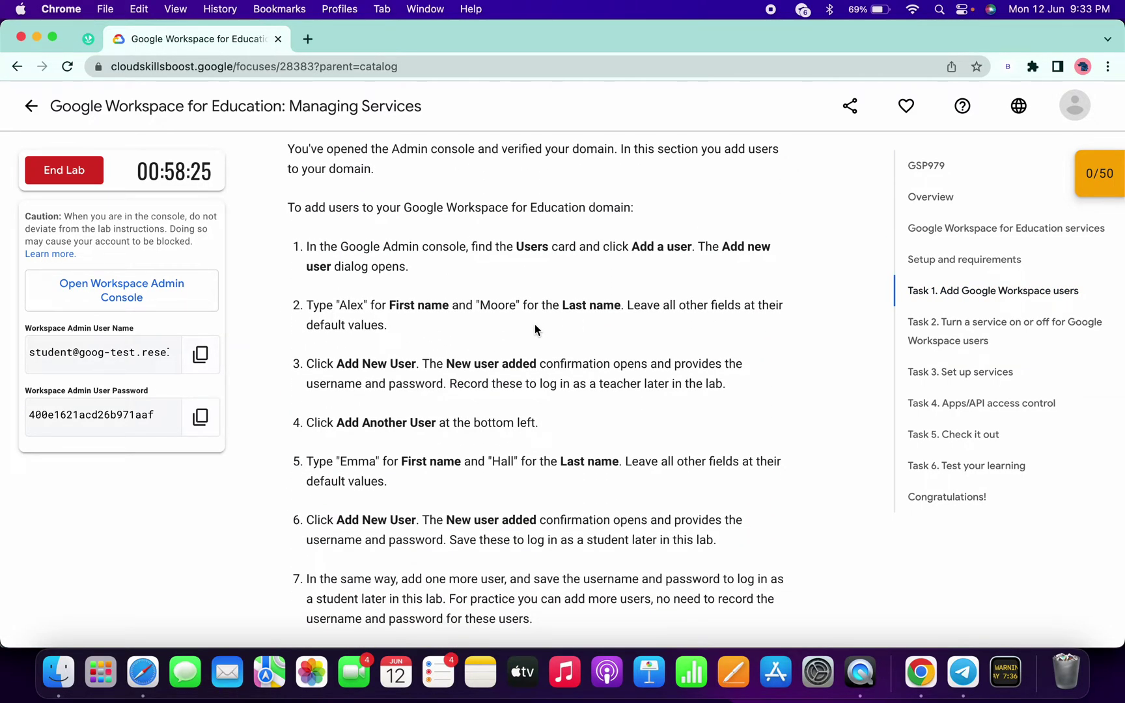
pyautogui.doubleClick(348, 306)
pyautogui.press('super+c')
pyautogui.hotkey('ctrl', 'Right')
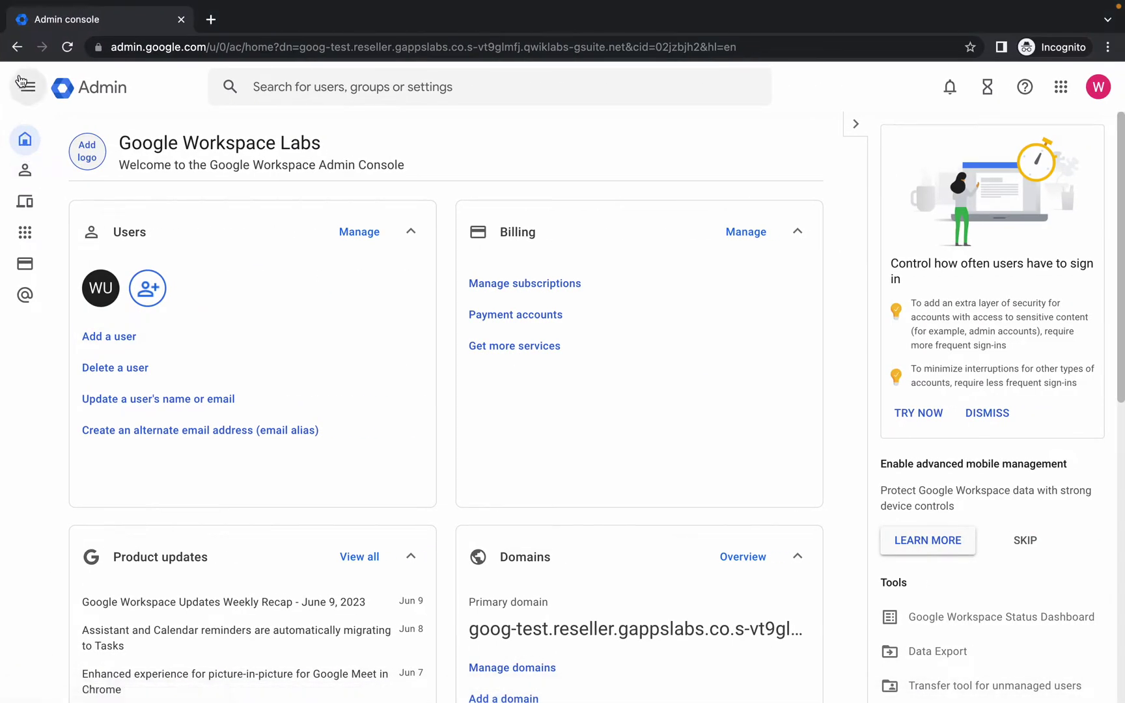
# Step: Start a new user in Directory > Users and paste the teacher's first name
pyautogui.click(26, 86)
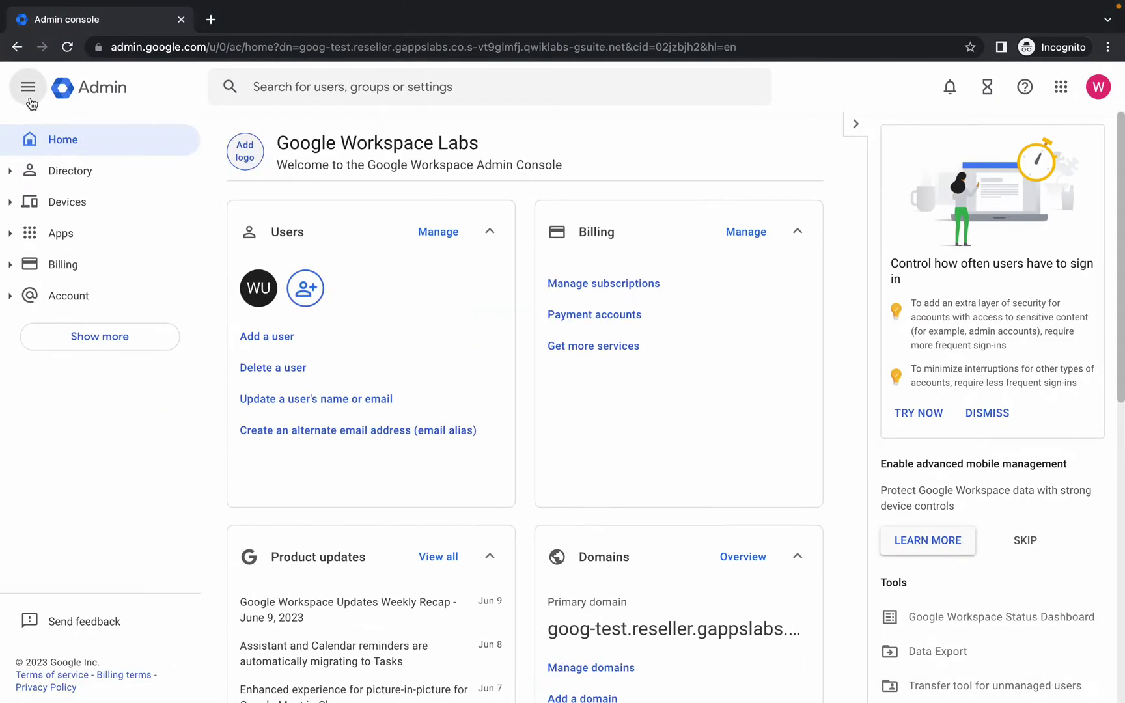
pyautogui.click(63, 186)
pyautogui.click(62, 210)
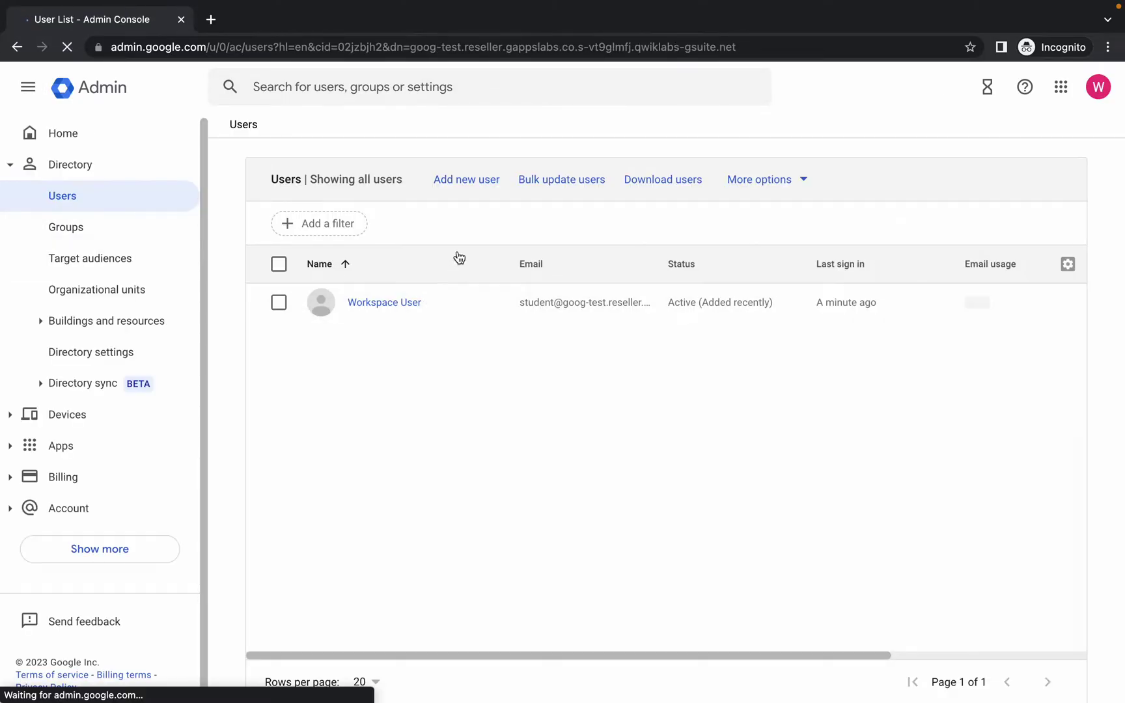
pyautogui.click(450, 186)
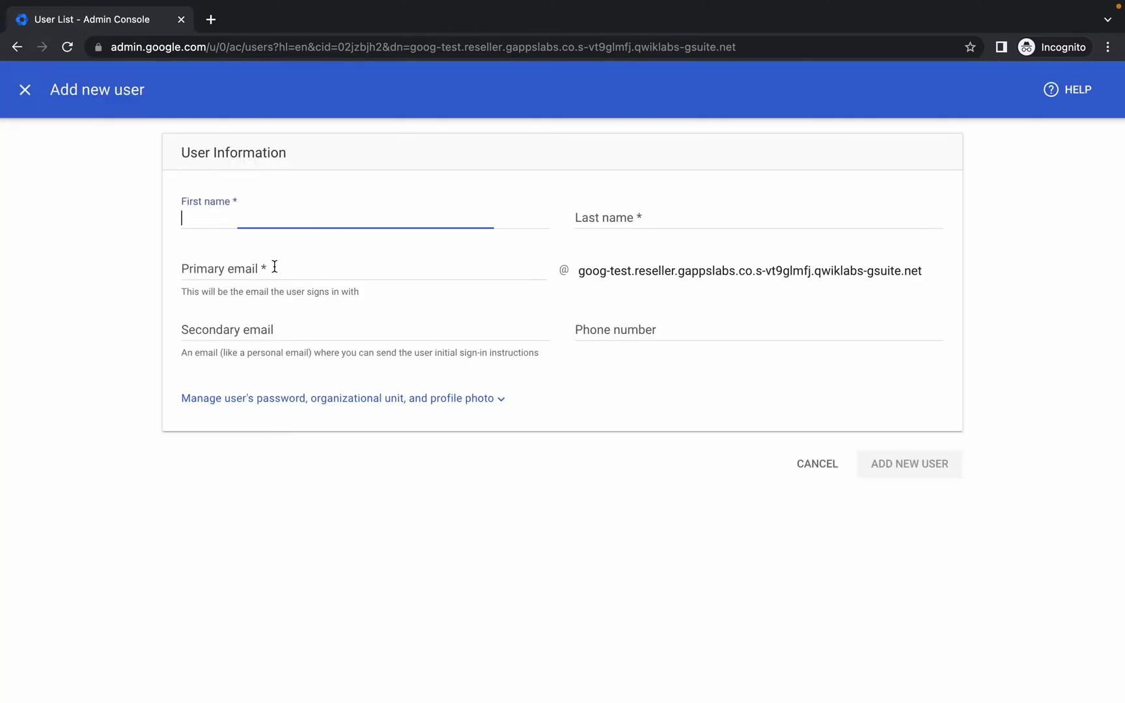
pyautogui.press('super+v')
# Step: Paste the teacher's last name from lab step 2, create the account, and begin another user
pyautogui.press('super+Tab')
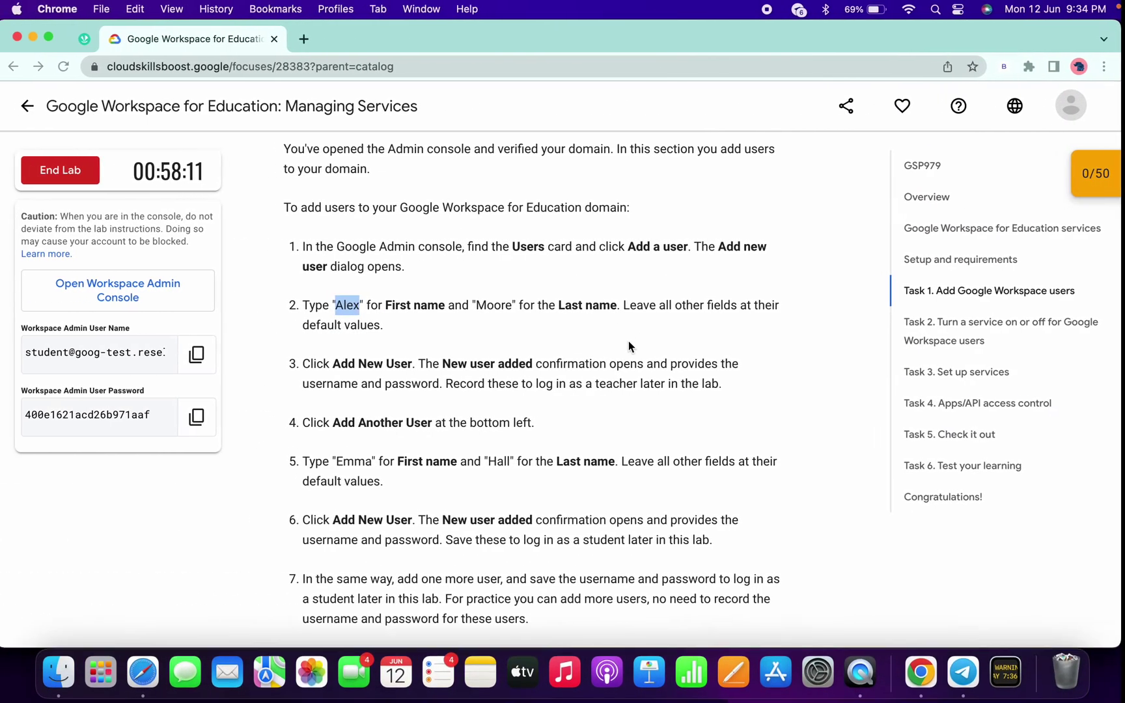
pyautogui.doubleClick(488, 301)
pyautogui.press('super+c')
pyautogui.press('super+Tab')
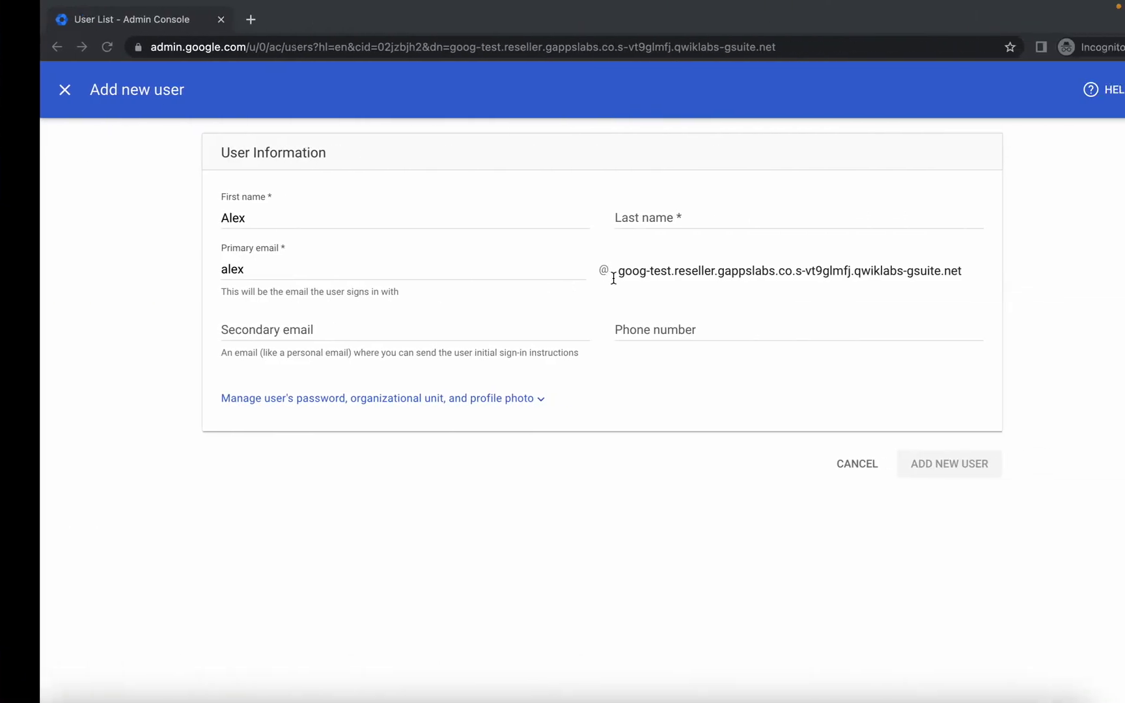
pyautogui.press('super+v')
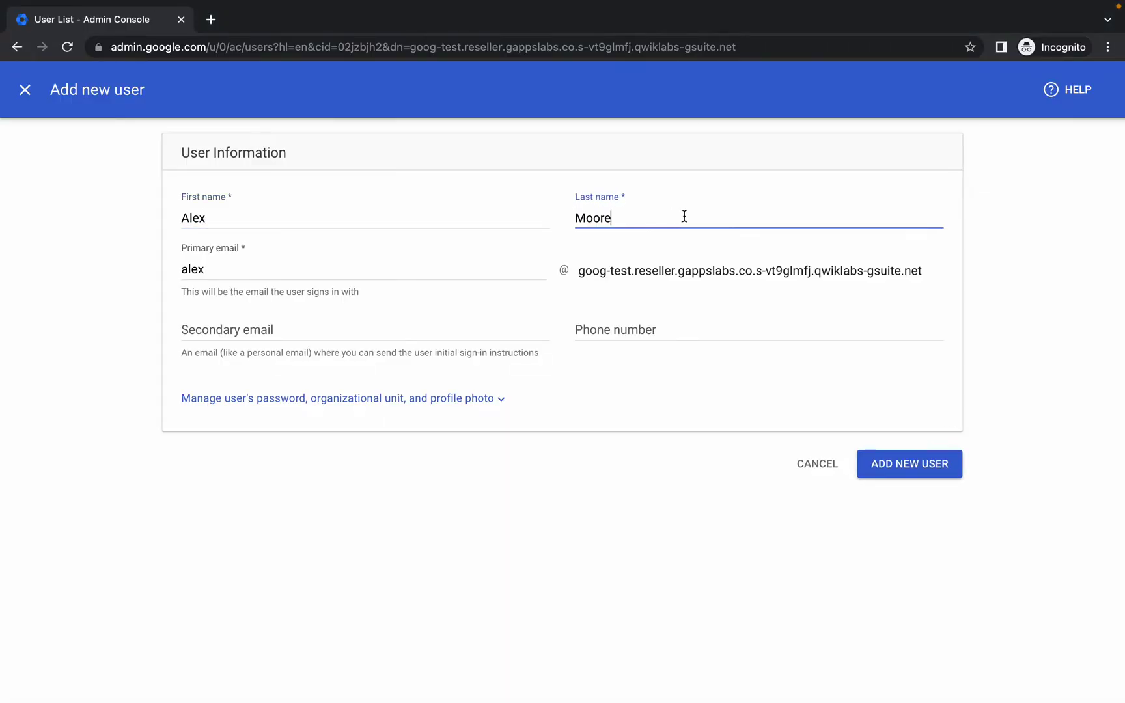
pyautogui.click(899, 467)
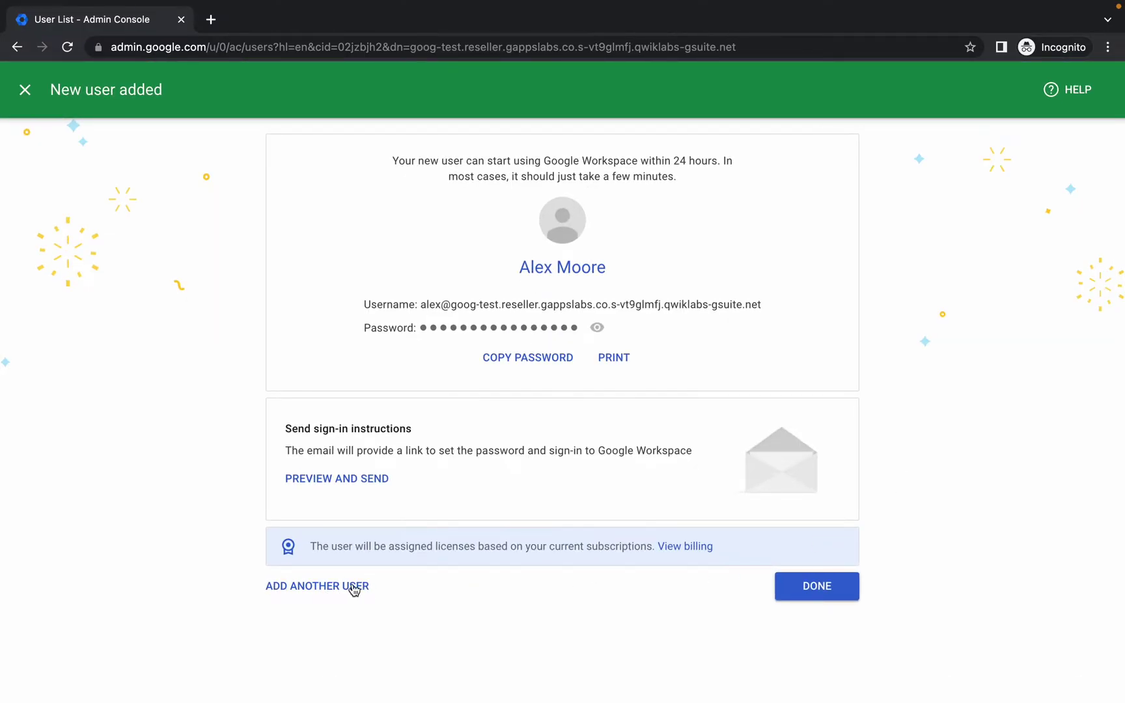
pyautogui.click(313, 584)
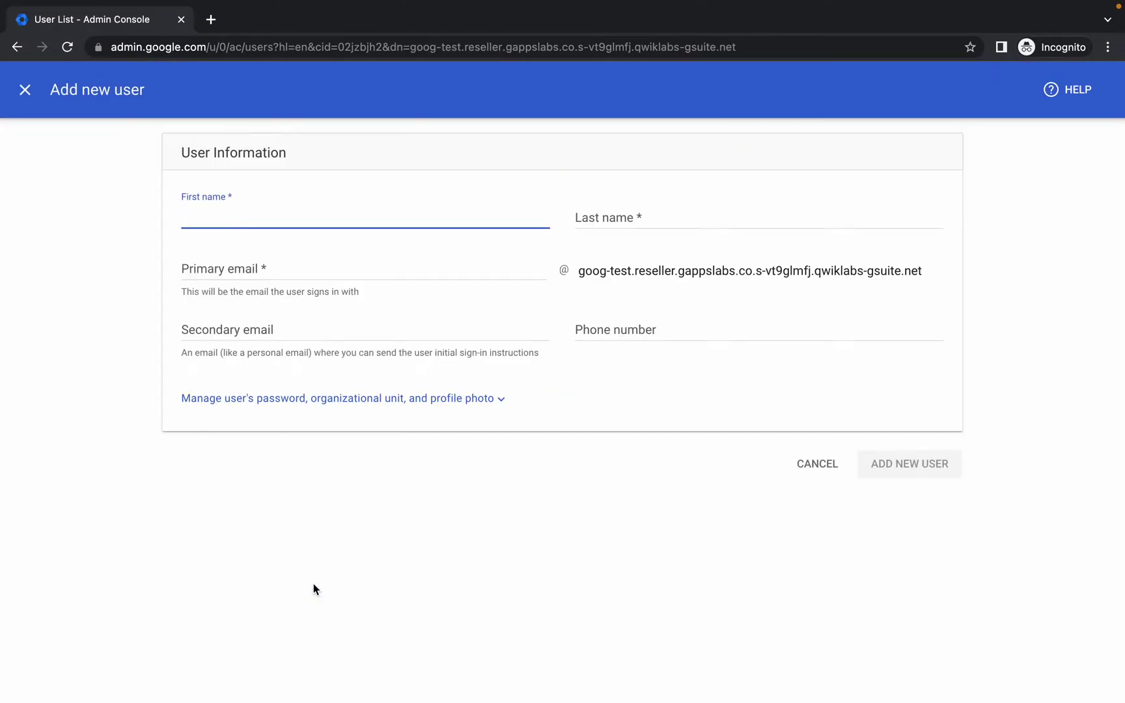
# Step: Create the student user from lab step 5, pasting their first and last names into the form
pyautogui.hotkey('ctrl', 'Left')
pyautogui.scroll(-2, 444, 368)
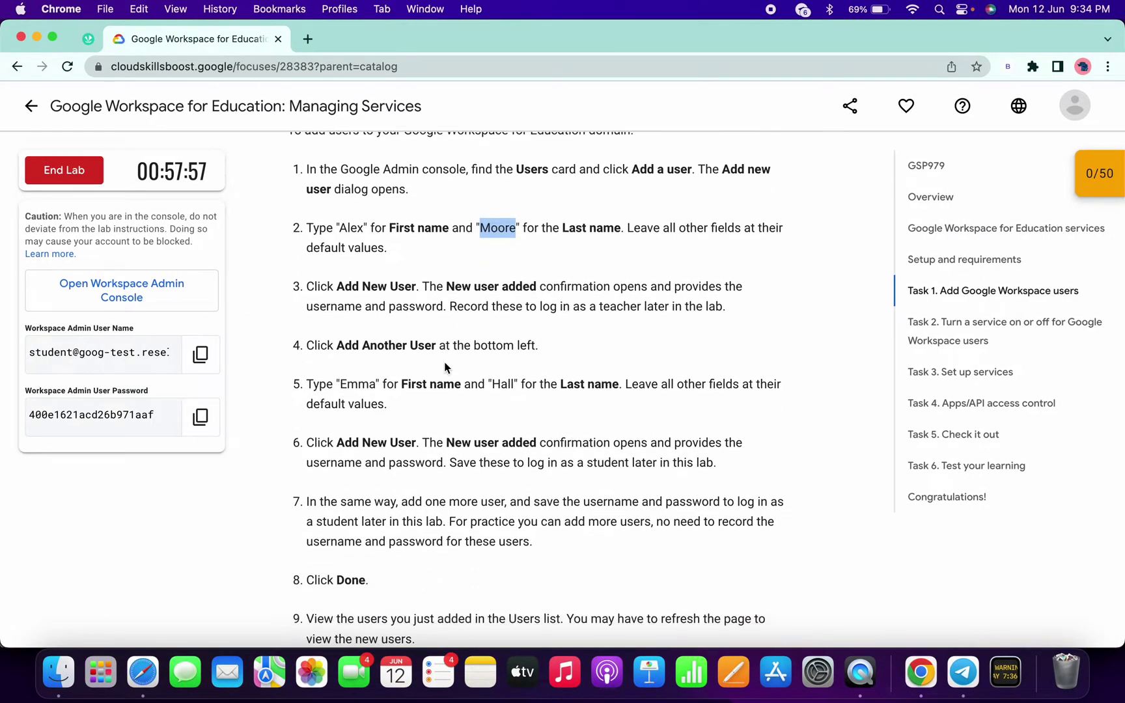
pyautogui.doubleClick(356, 384)
pyautogui.hotkey('ctrl', 'Right')
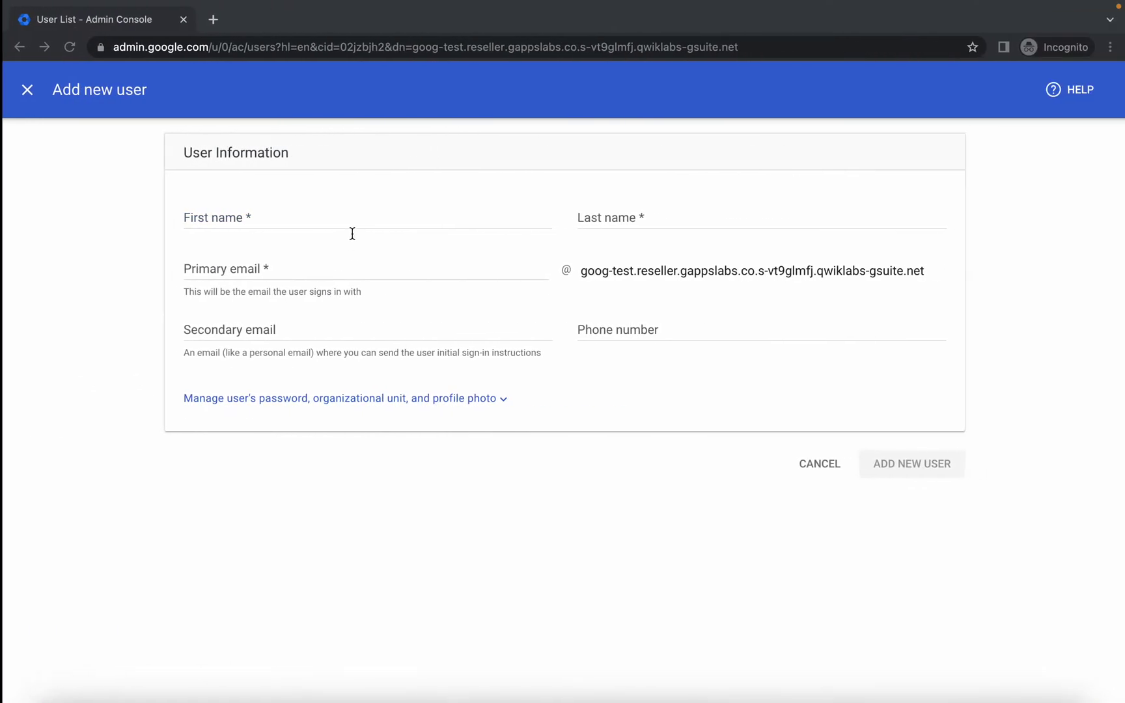
pyautogui.hotkey('ctrl', 'Left')
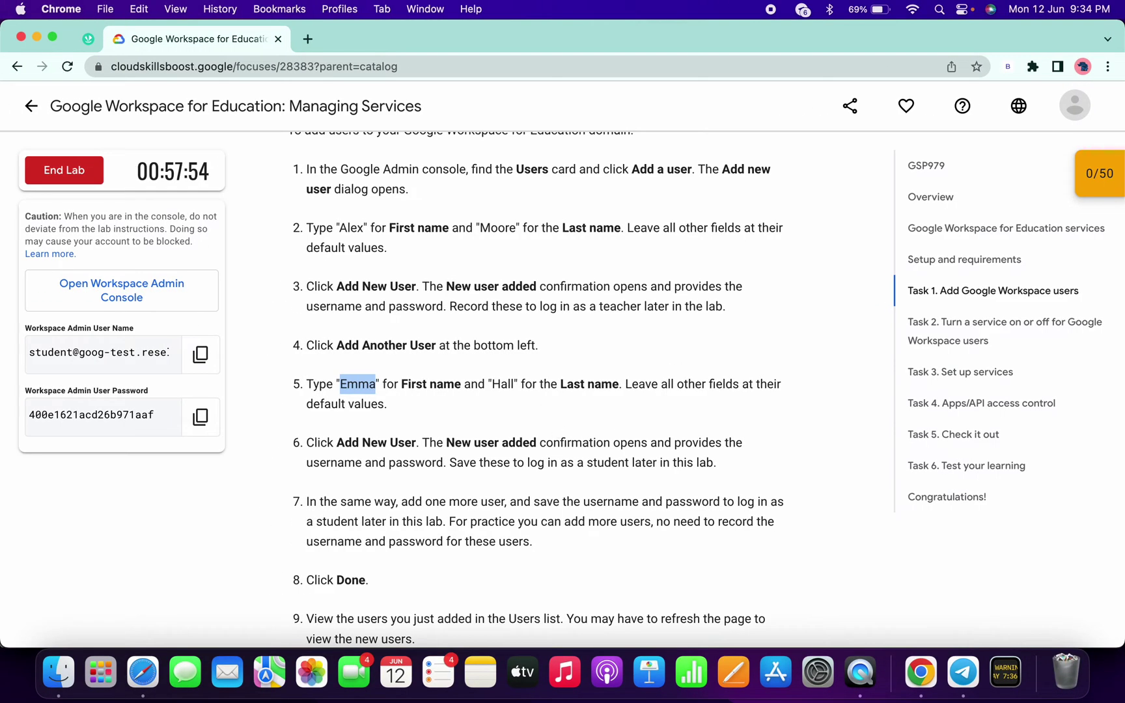
pyautogui.doubleClick(501, 384)
pyautogui.hotkey('ctrl', 'Right')
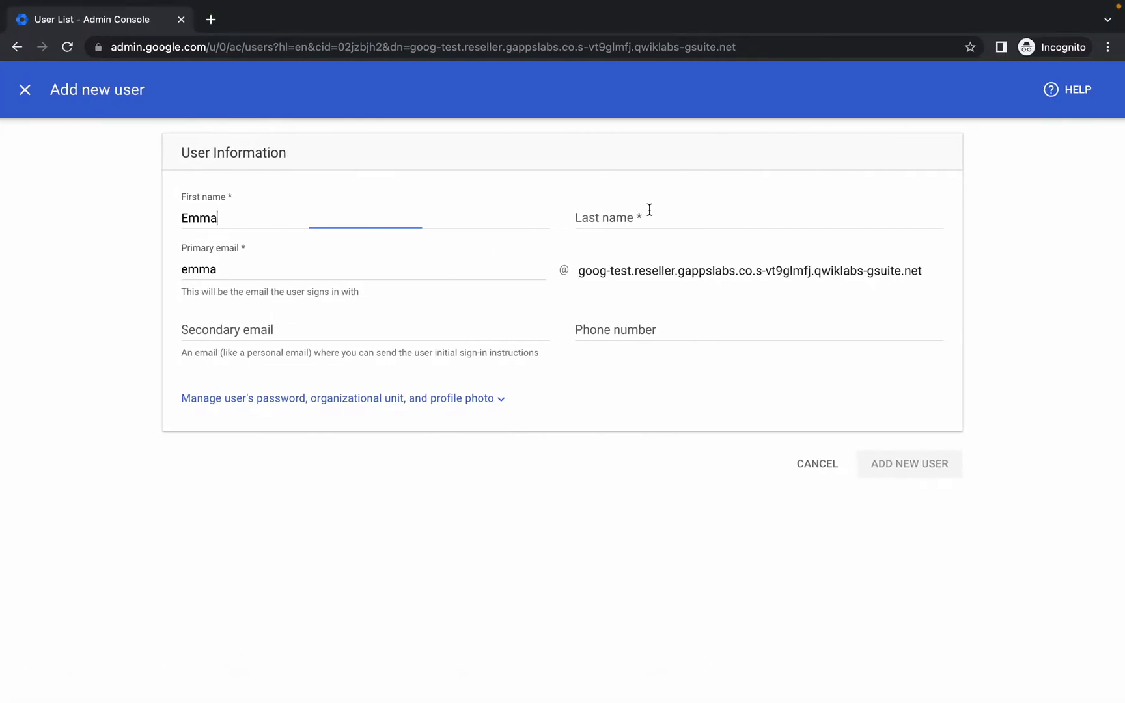
pyautogui.click(649, 217)
pyautogui.write('Hall')
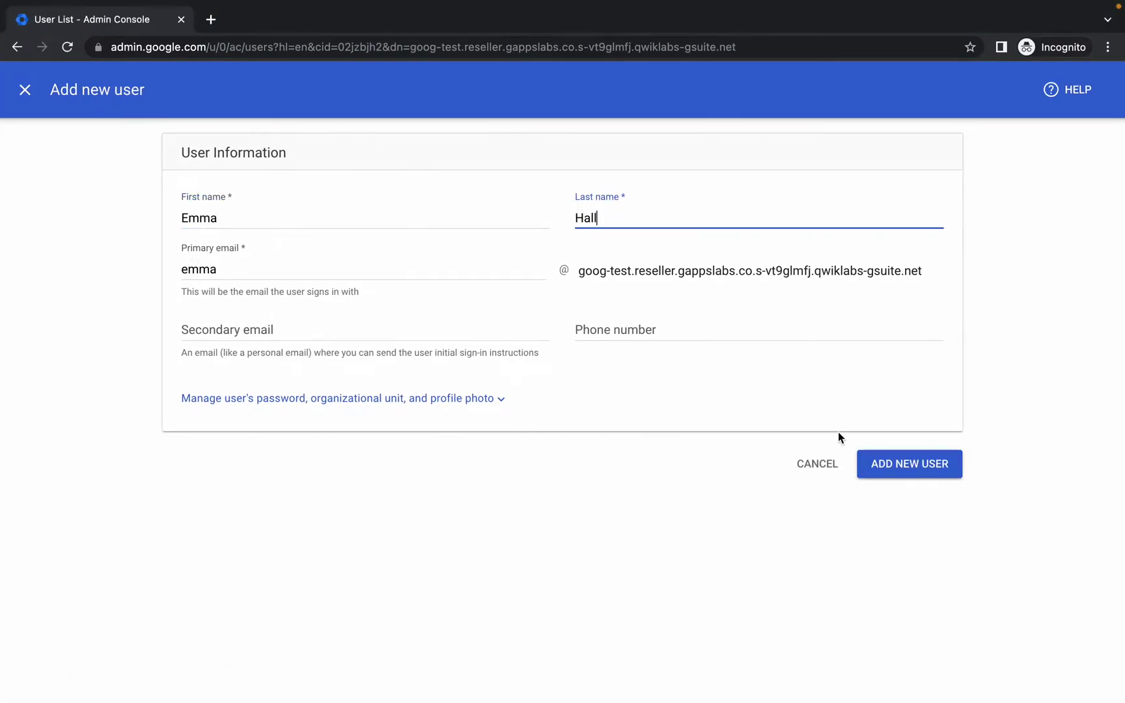
pyautogui.click(886, 466)
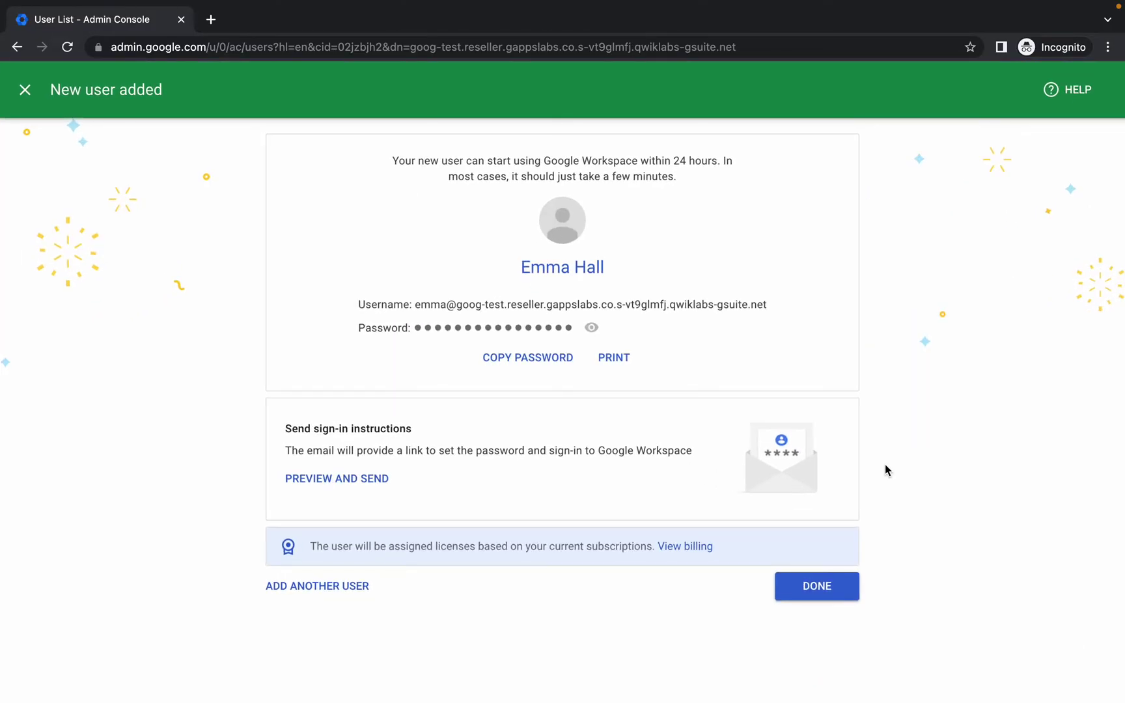
pyautogui.click(817, 589)
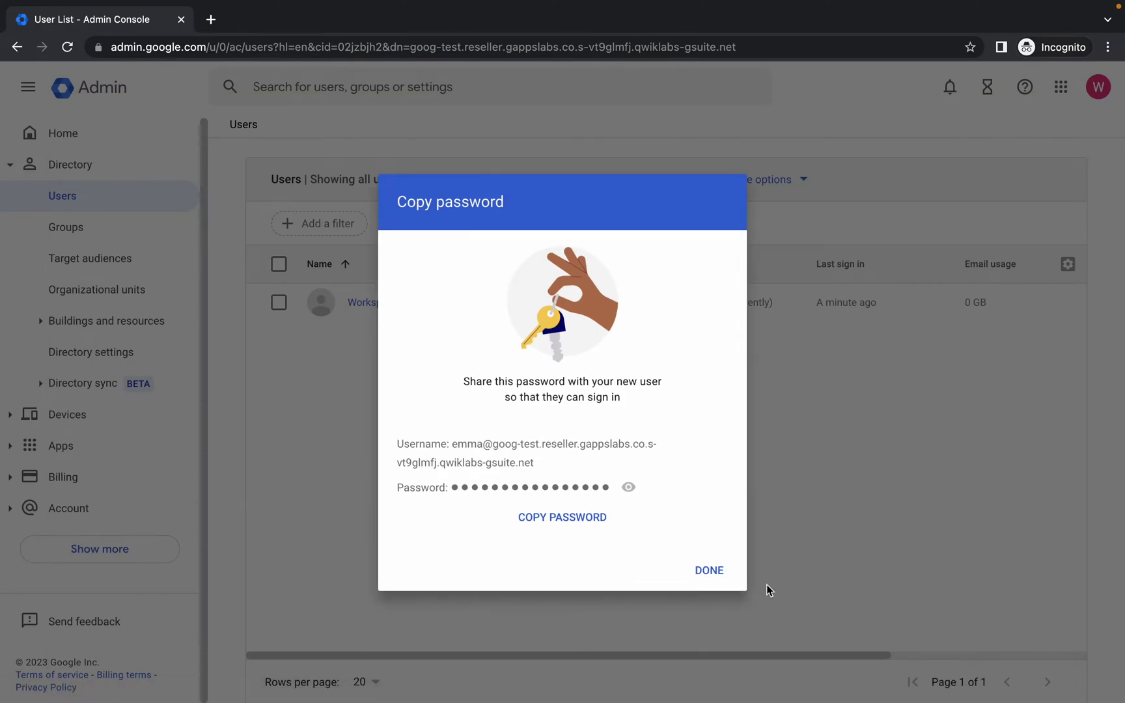
# Step: Dismiss the password prompt and reload the Users list until both new accounts appear
pyautogui.click(710, 575)
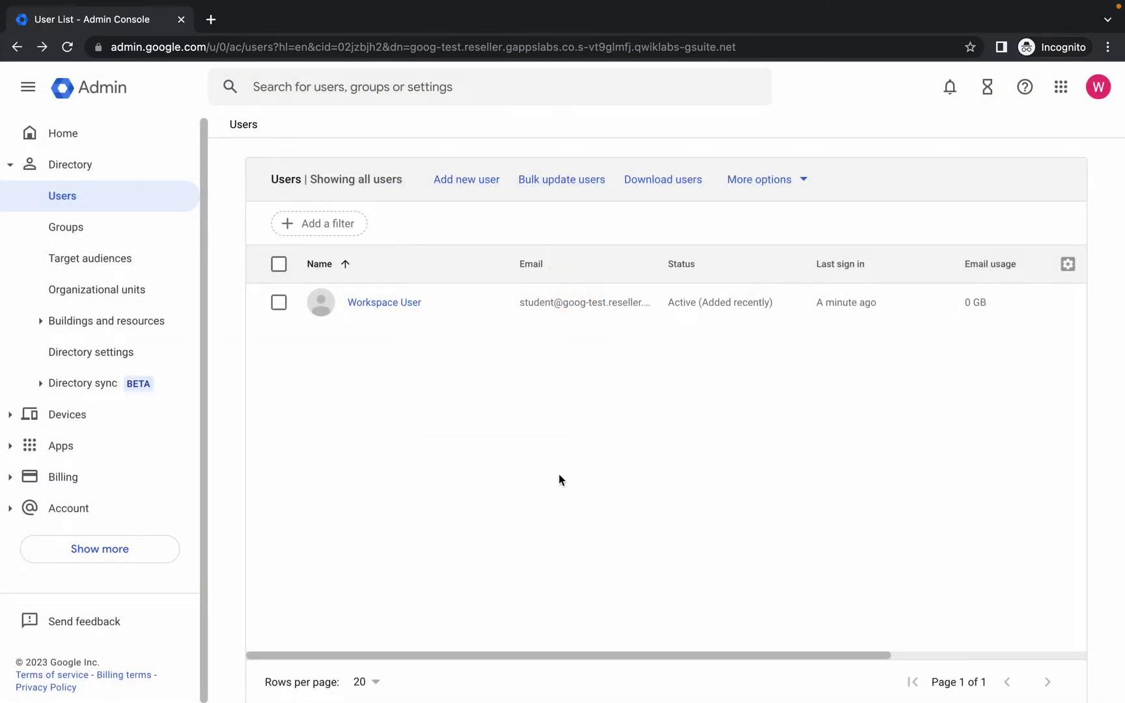
pyautogui.click(67, 48)
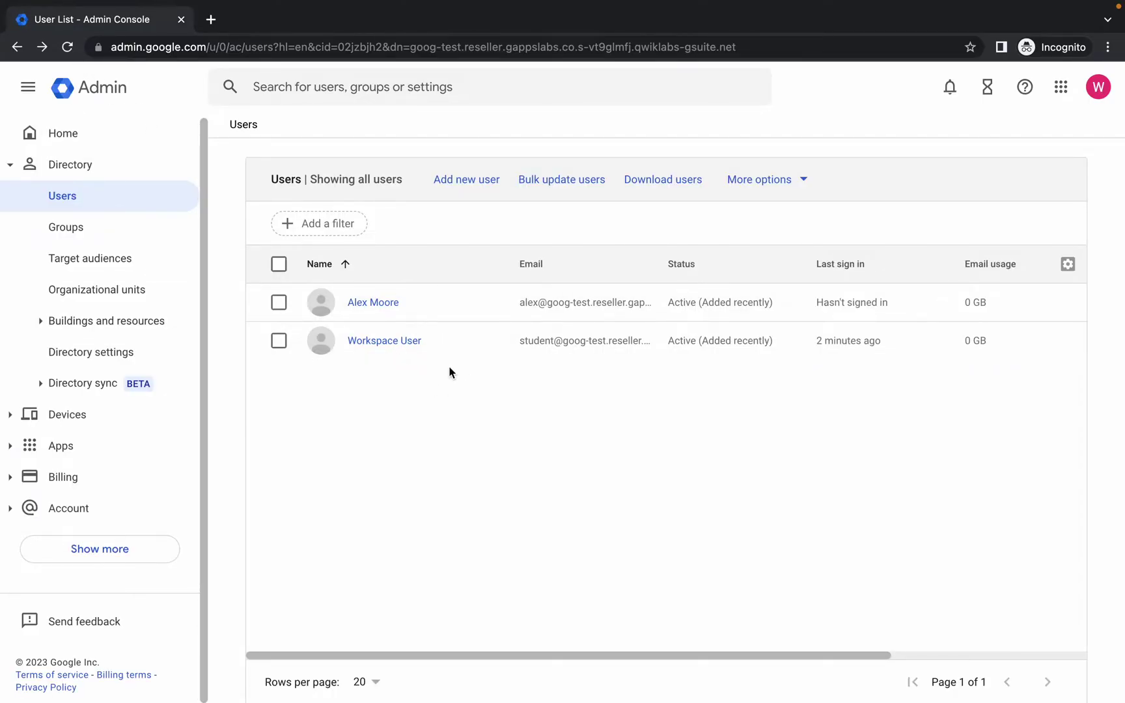
pyautogui.click(68, 47)
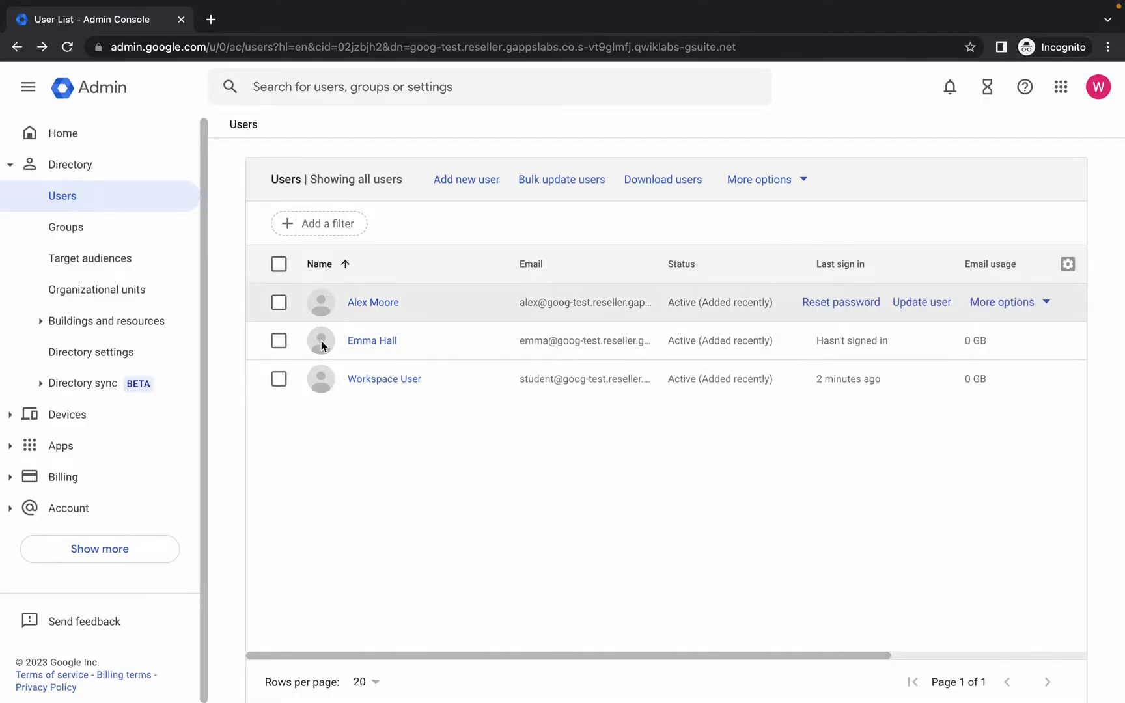
pyautogui.hotkey('ctrl', 'Left')
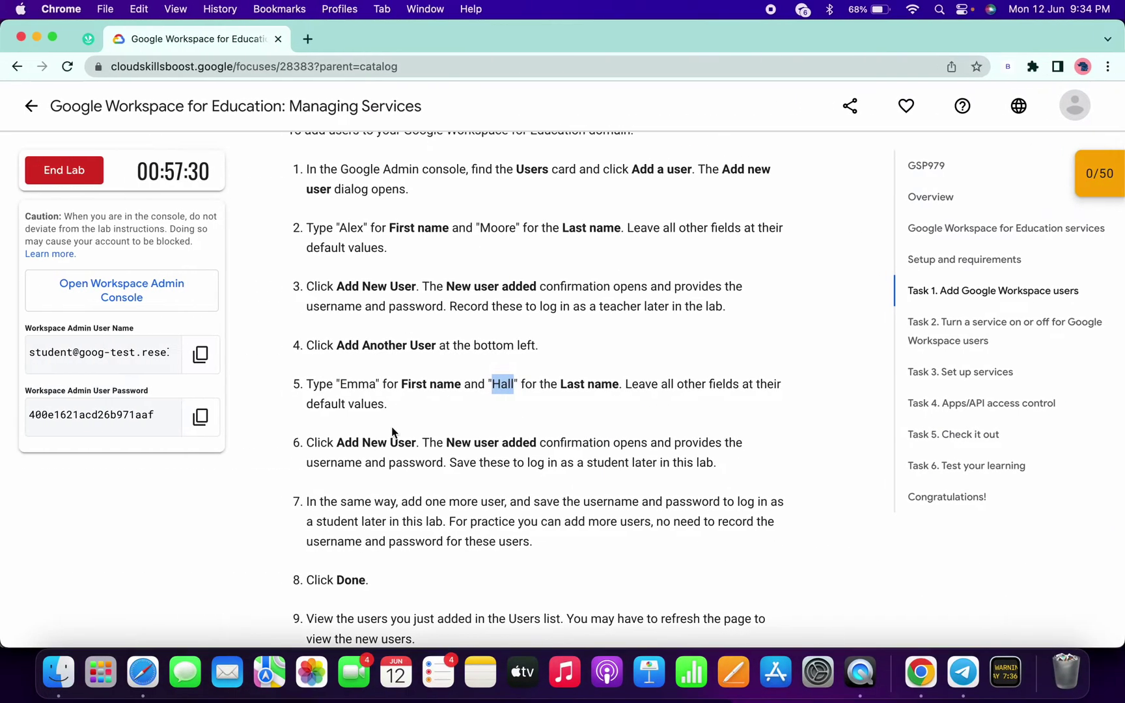
# Step: Pass the Task 1 progress check (10/50) and copy the OU name 'Teachers' from Task 2
pyautogui.scroll(-7, 476, 503)
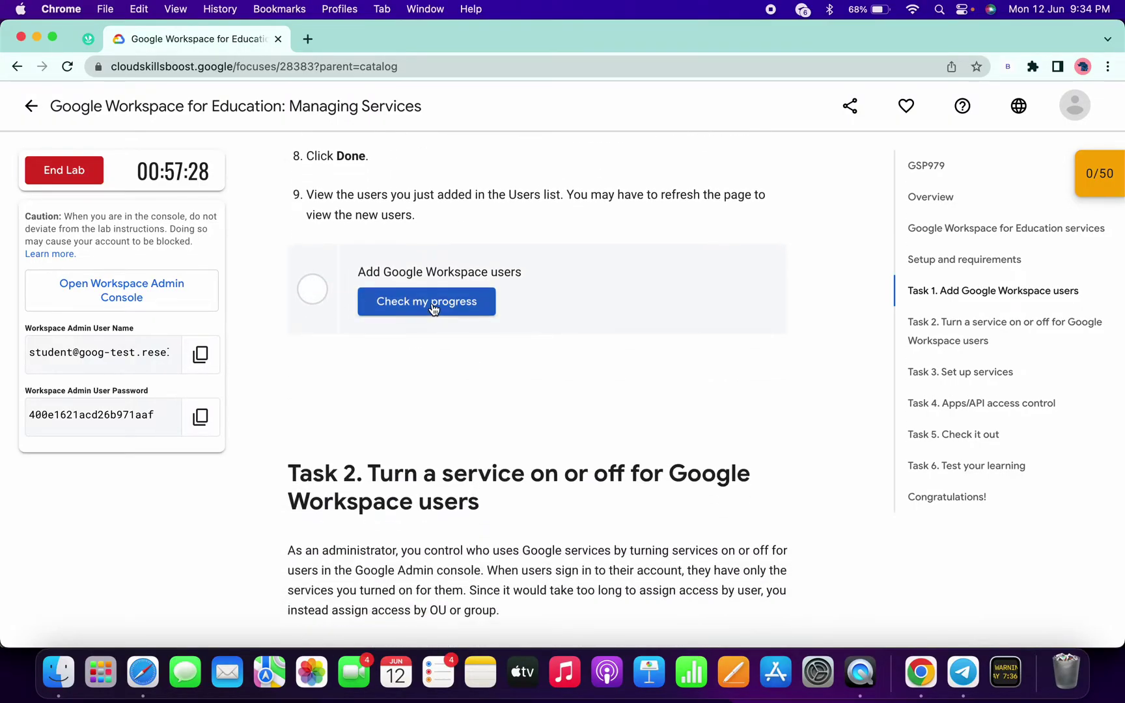
pyautogui.click(433, 308)
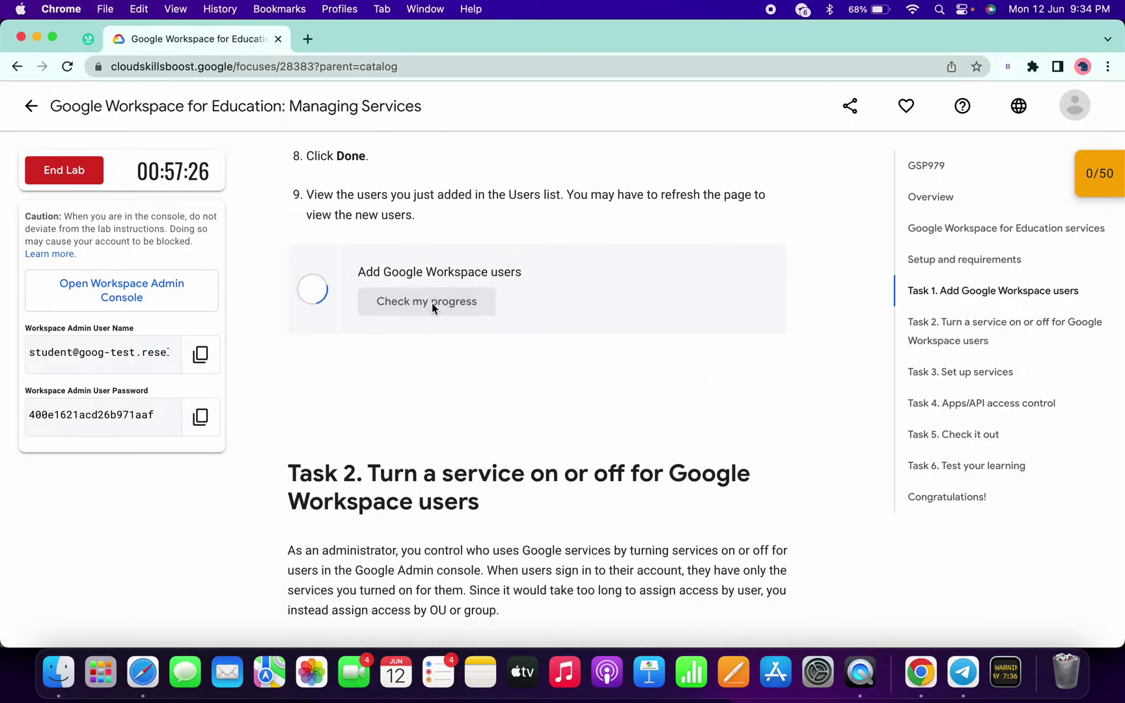
pyautogui.scroll(-2, 432, 302)
pyautogui.scroll(-2, 432, 309)
pyautogui.scroll(-6, 496, 320)
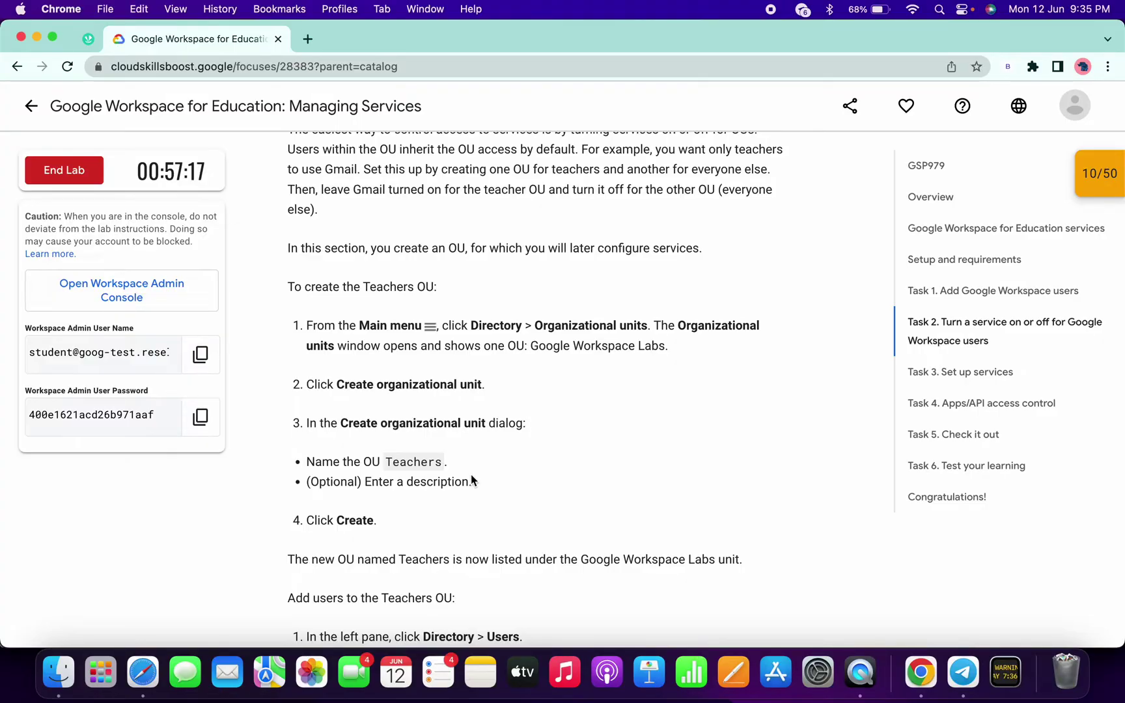
pyautogui.doubleClick(401, 460)
pyautogui.press('super+c')
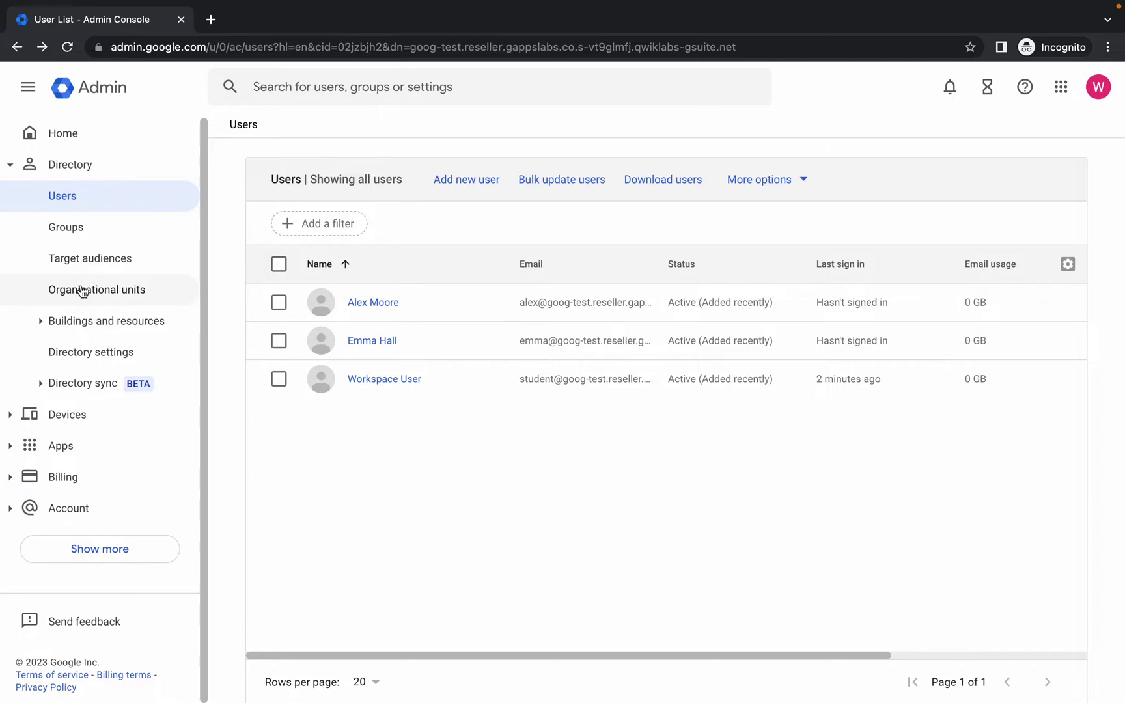
# Step: Create the 'Teachers' organizational unit
pyautogui.click(95, 289)
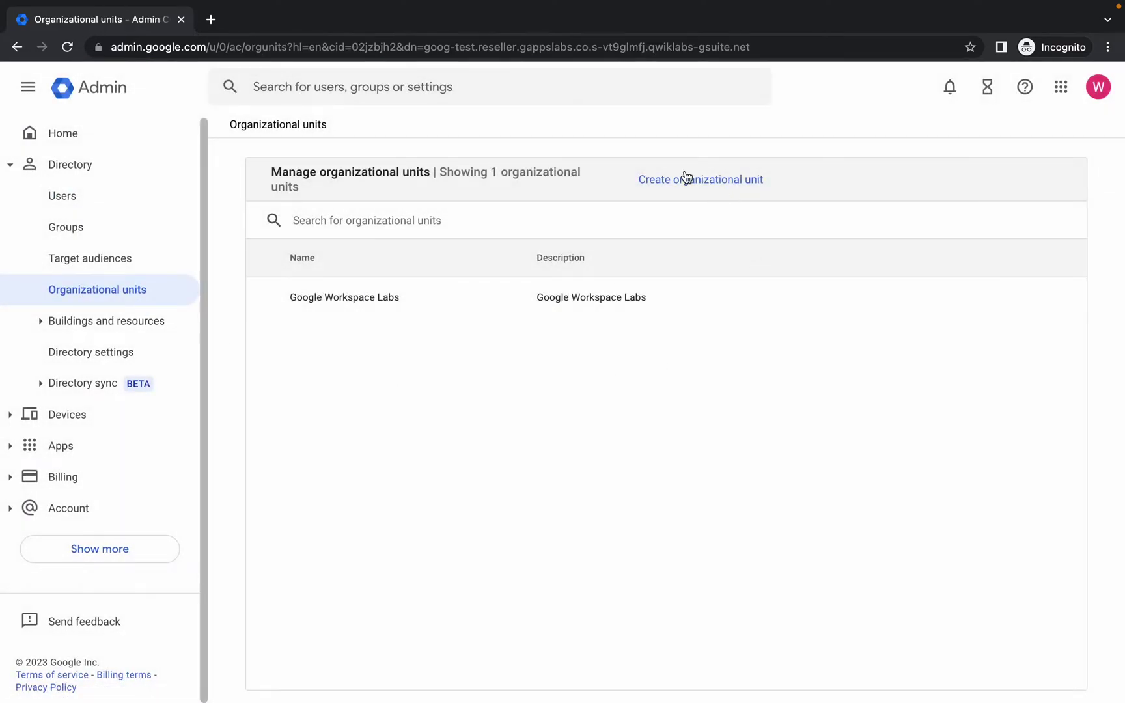
pyautogui.click(666, 179)
pyautogui.press('super+v')
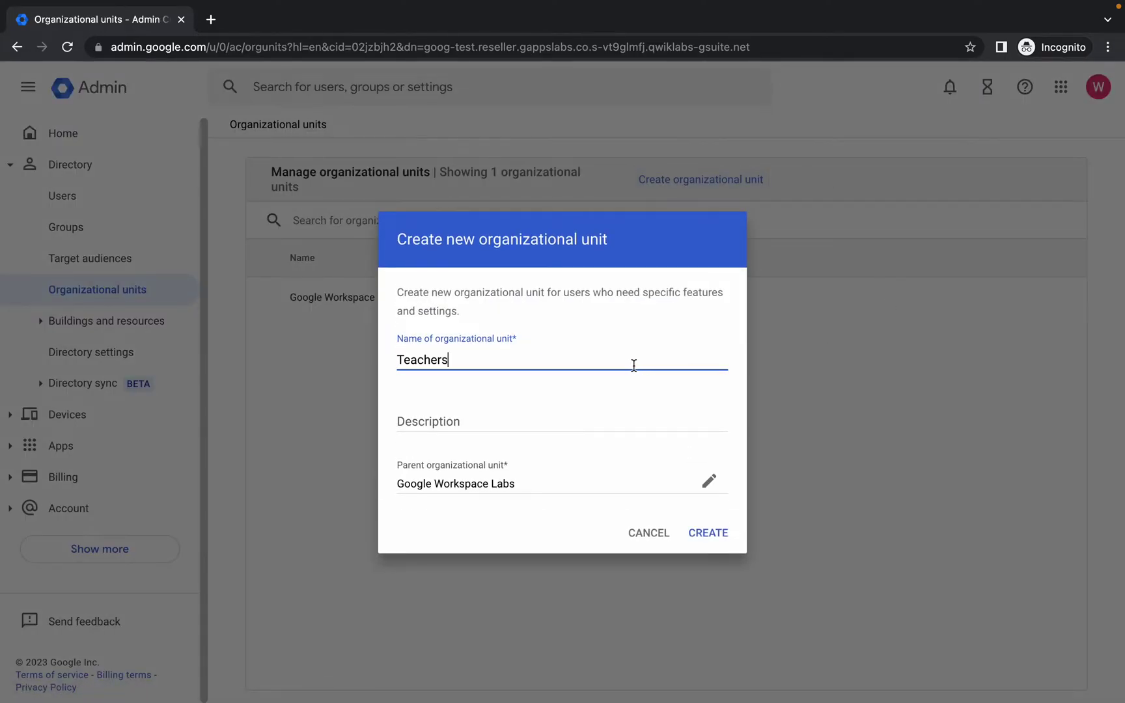
pyautogui.click(711, 532)
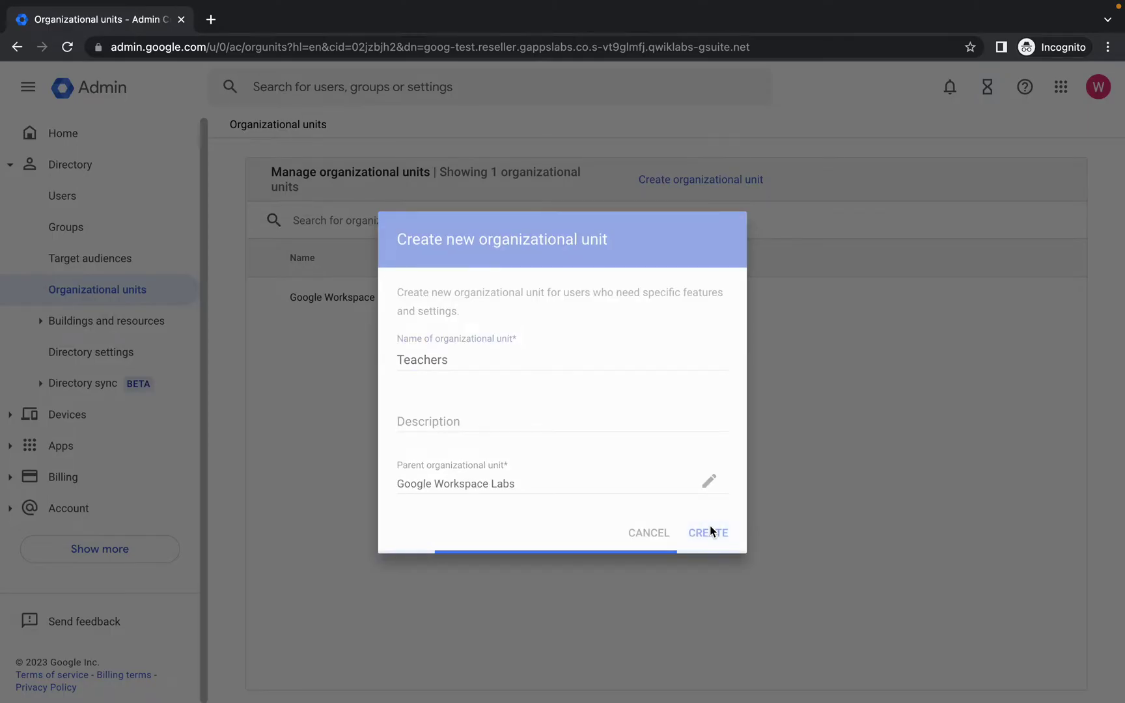
# Step: Create the 'Students' organizational unit, copying its name from the lab, then return to Users
pyautogui.hotkey('ctrl', 'Left')
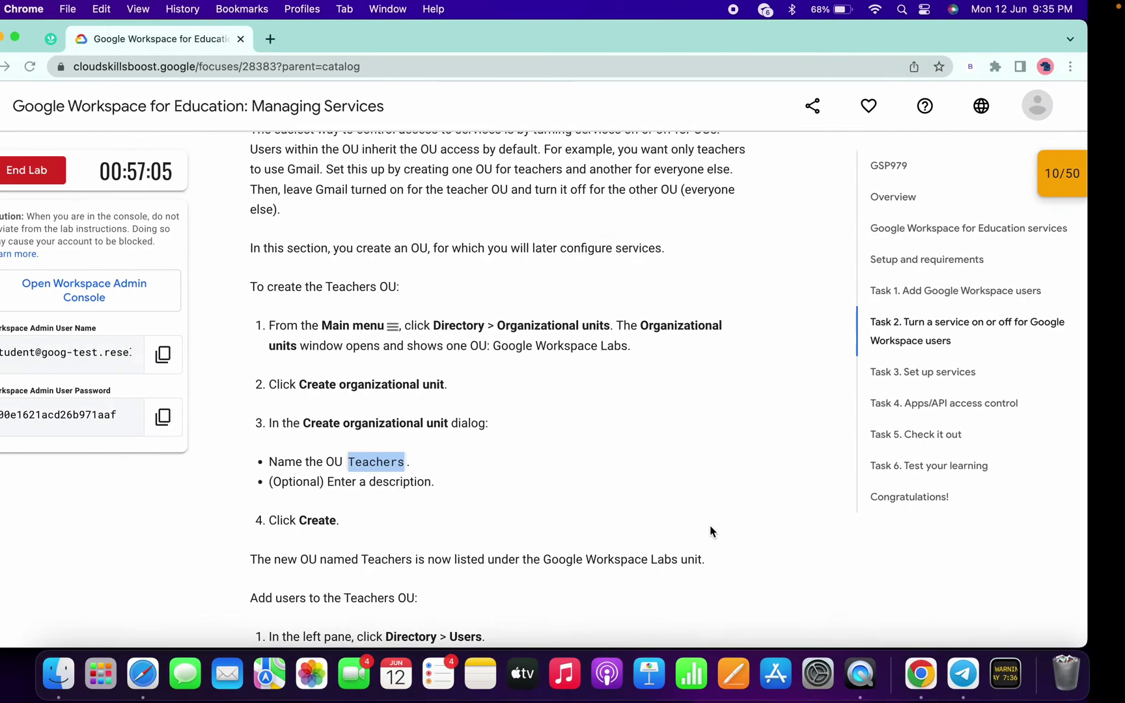
pyautogui.scroll(-10, 425, 458)
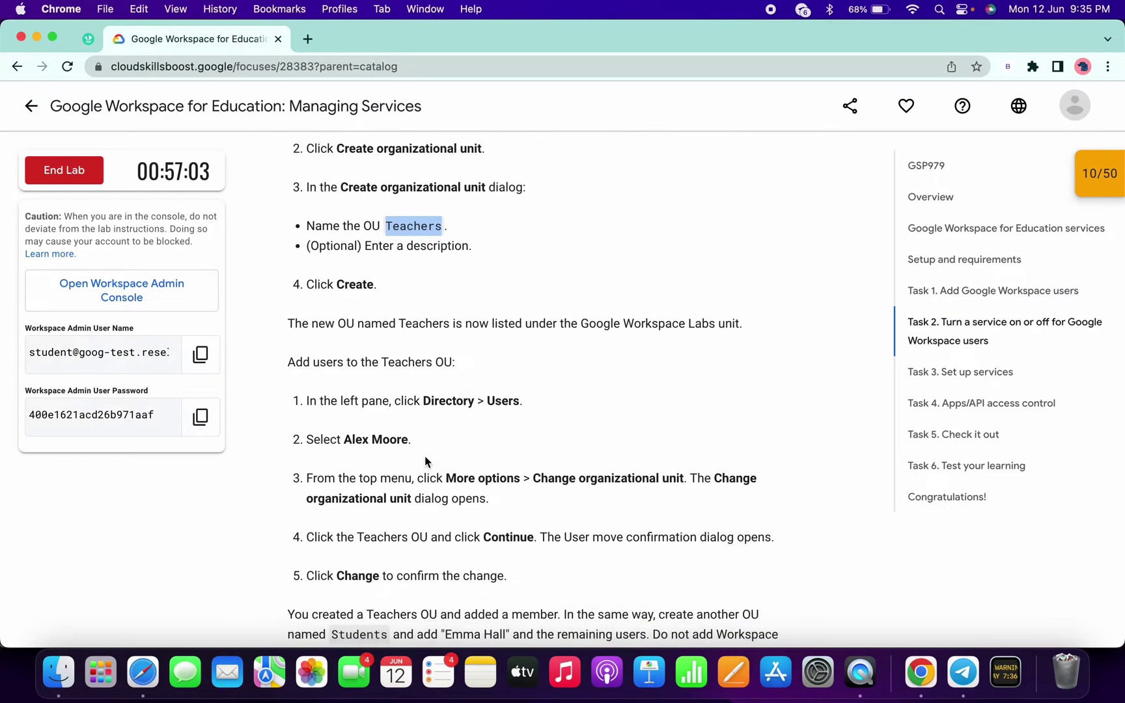
pyautogui.doubleClick(355, 436)
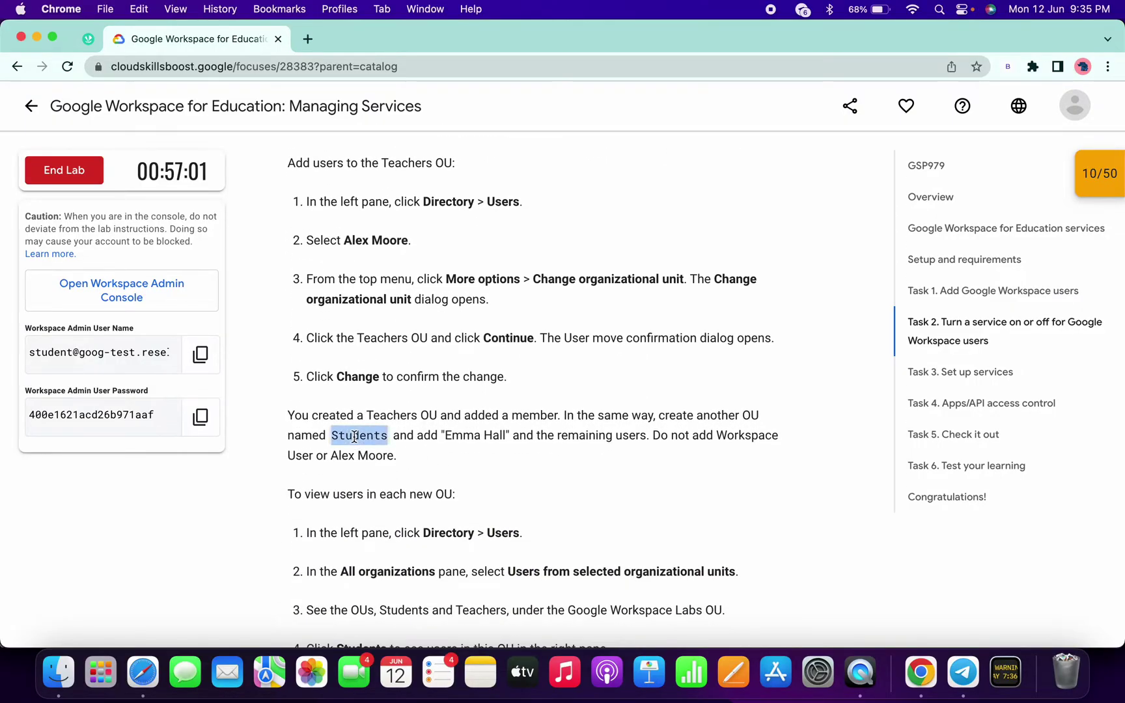
pyautogui.hotkey('ctrl', 'Right')
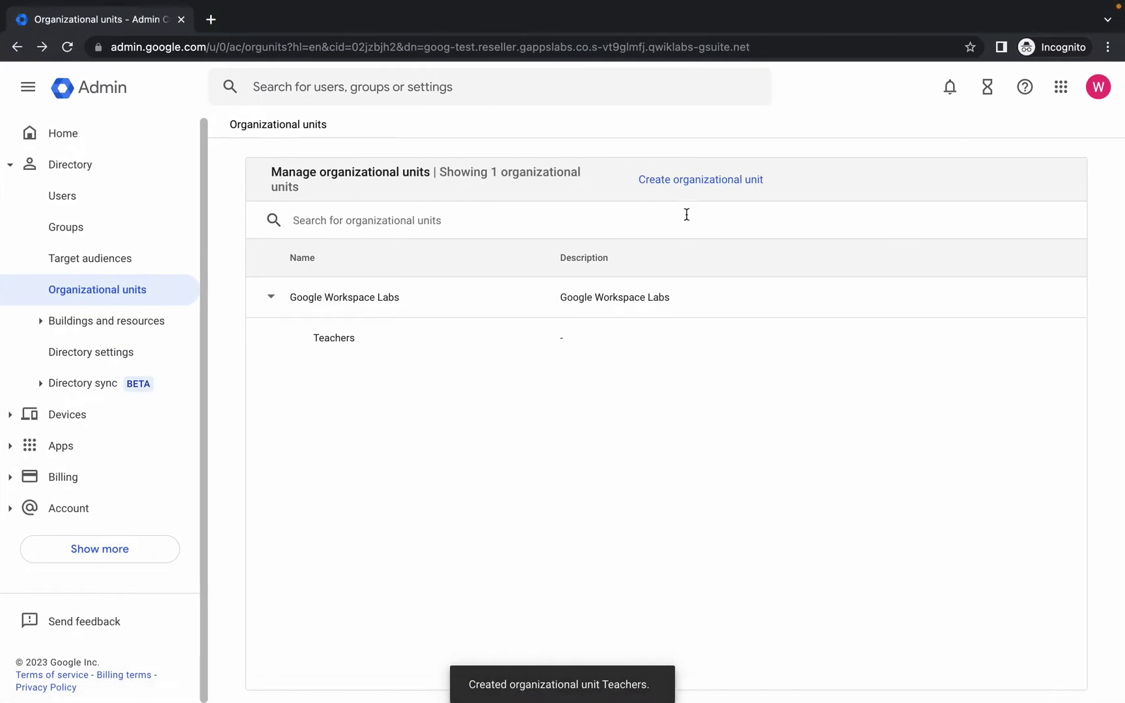
pyautogui.click(676, 182)
pyautogui.hotkey('ctrl', 'v')
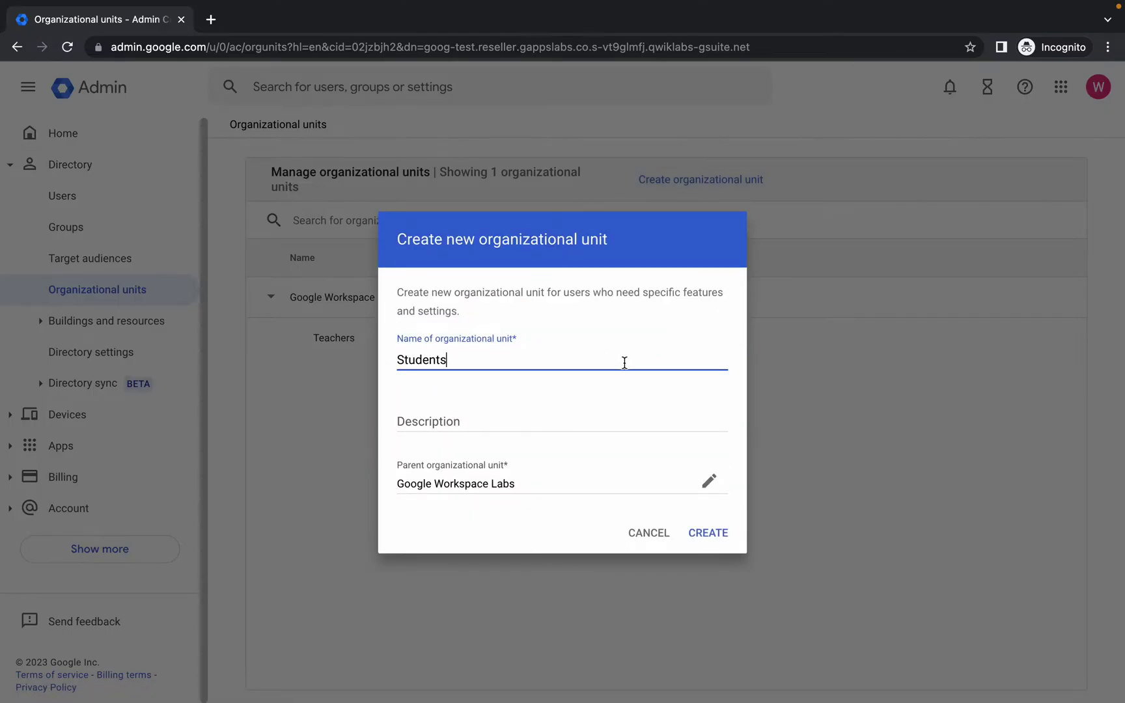
pyautogui.click(718, 534)
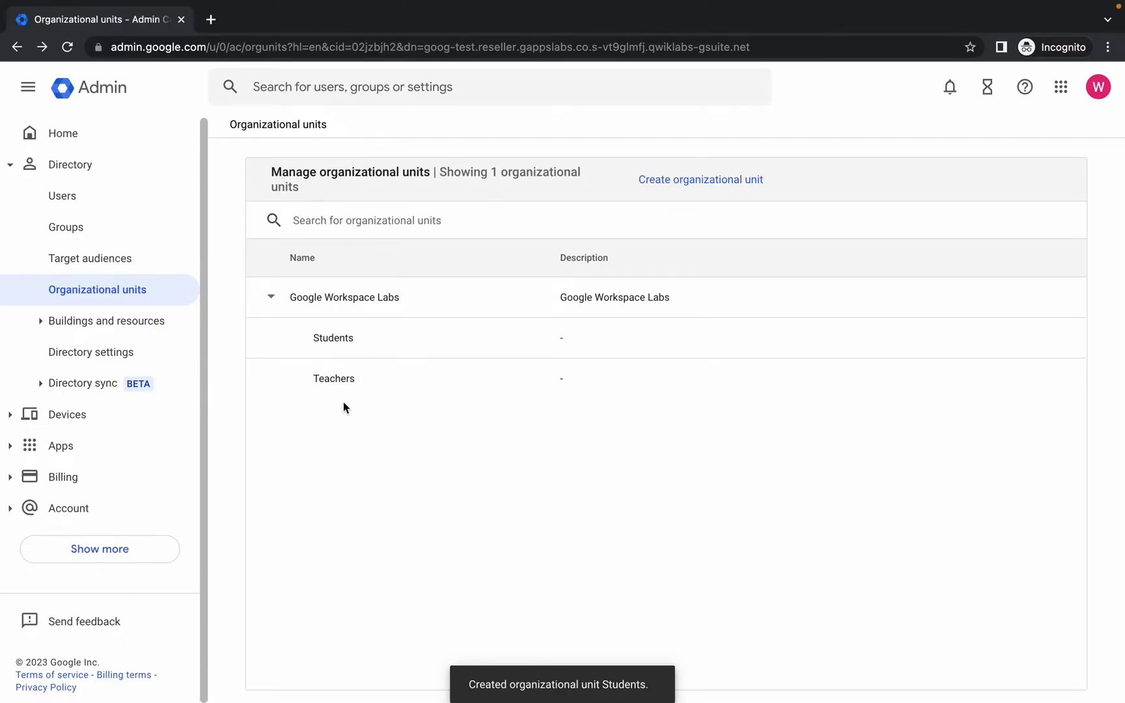
pyautogui.click(74, 206)
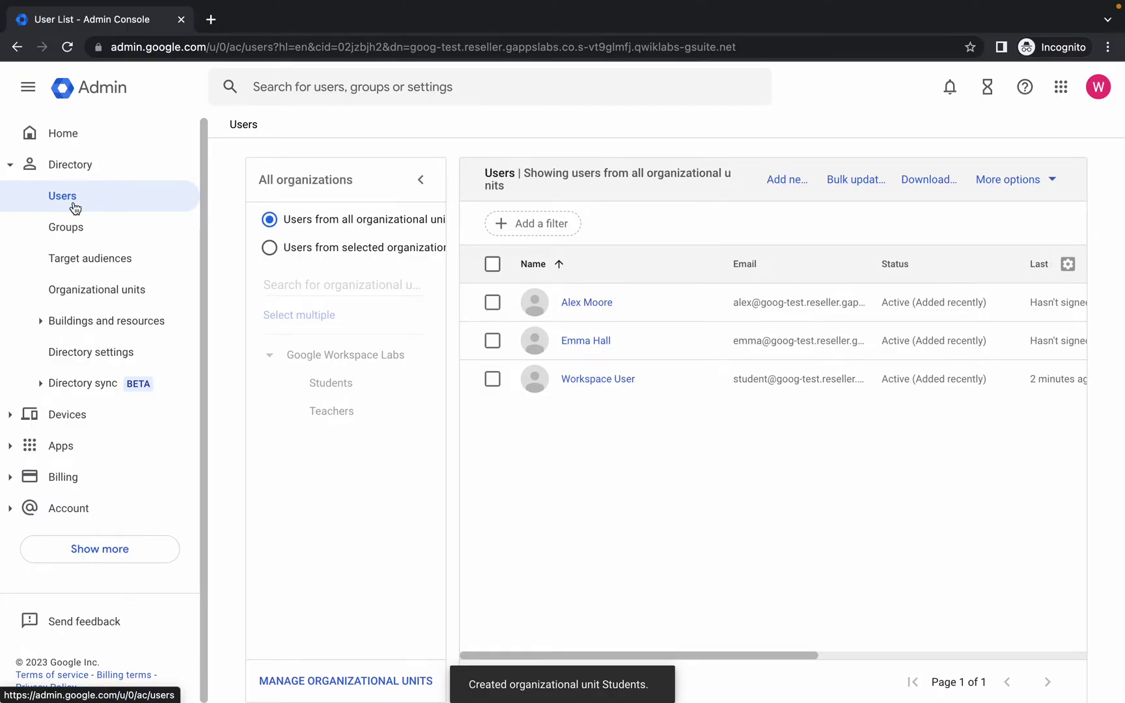
# Step: Move the teacher user into the Teachers organizational unit
pyautogui.click(421, 180)
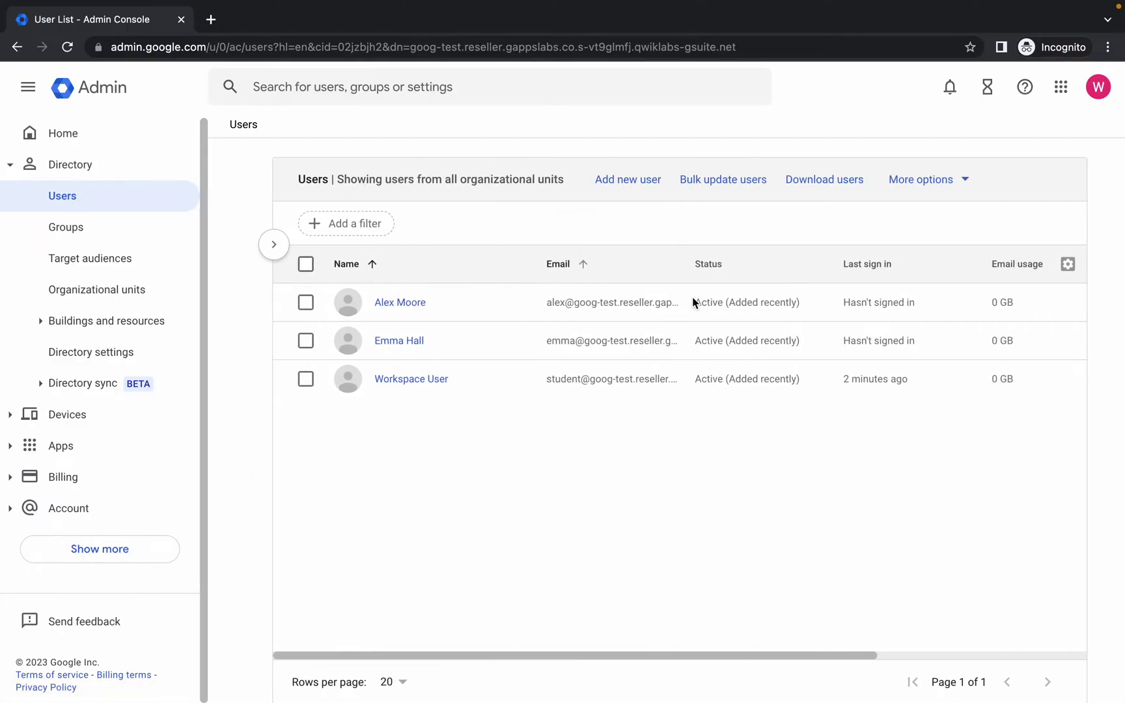
pyautogui.click(296, 303)
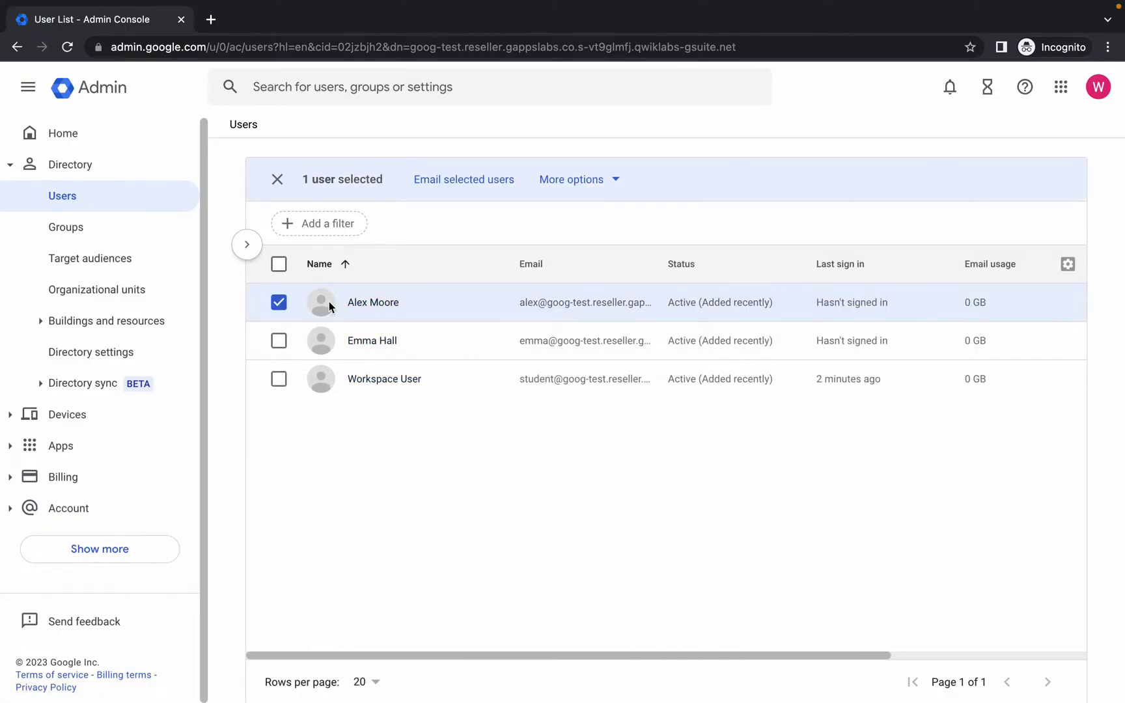
pyautogui.click(573, 180)
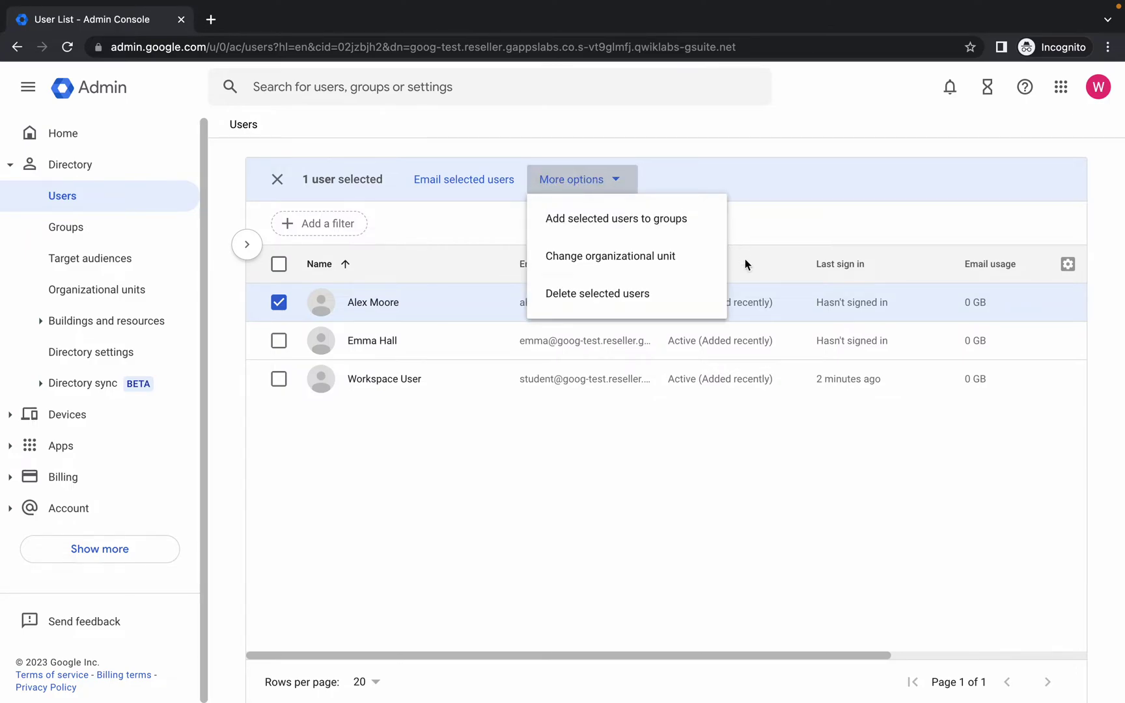
pyautogui.click(571, 258)
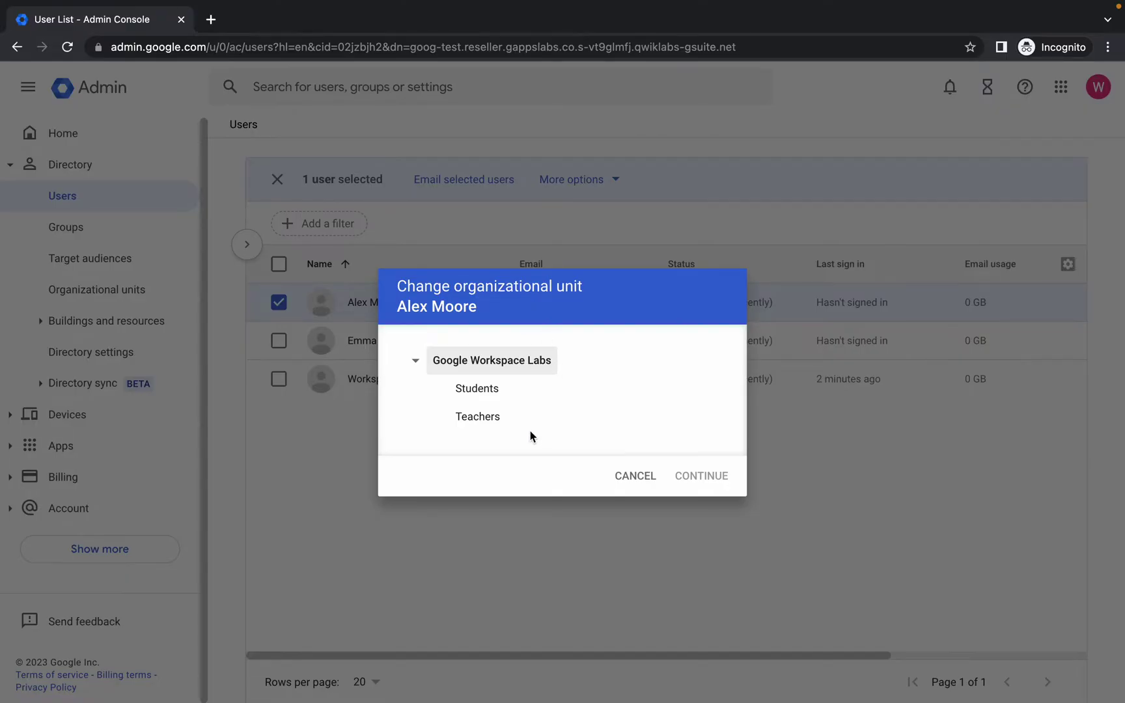
pyautogui.click(473, 418)
pyautogui.click(709, 476)
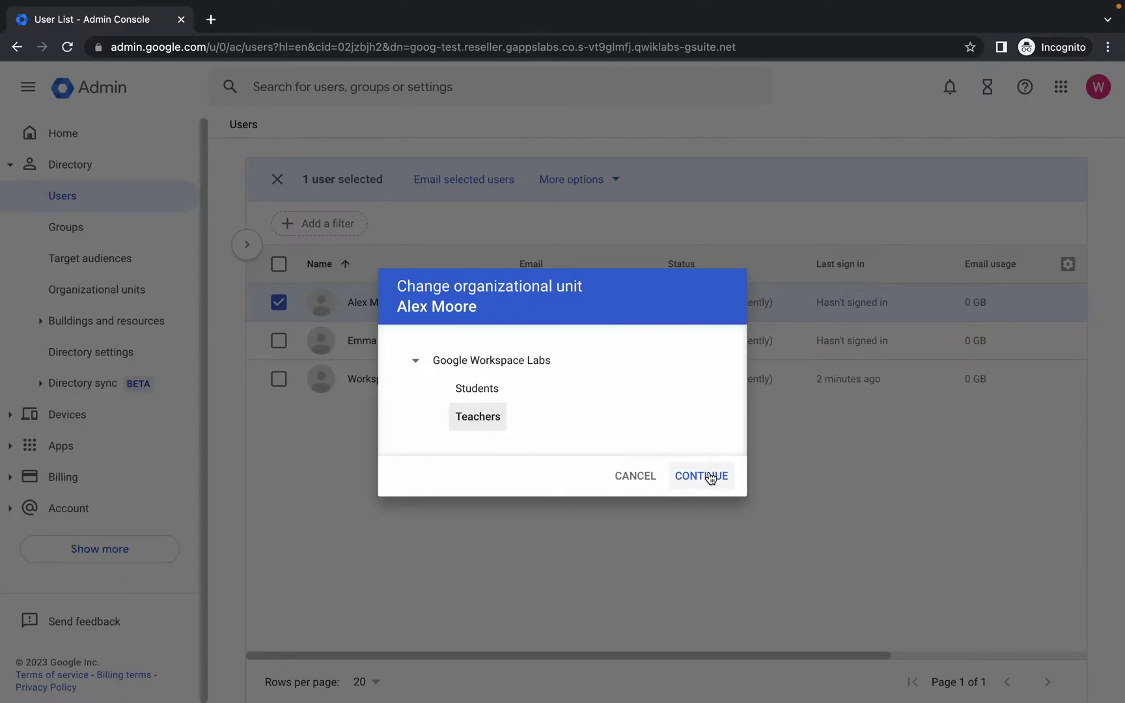
pyautogui.click(710, 555)
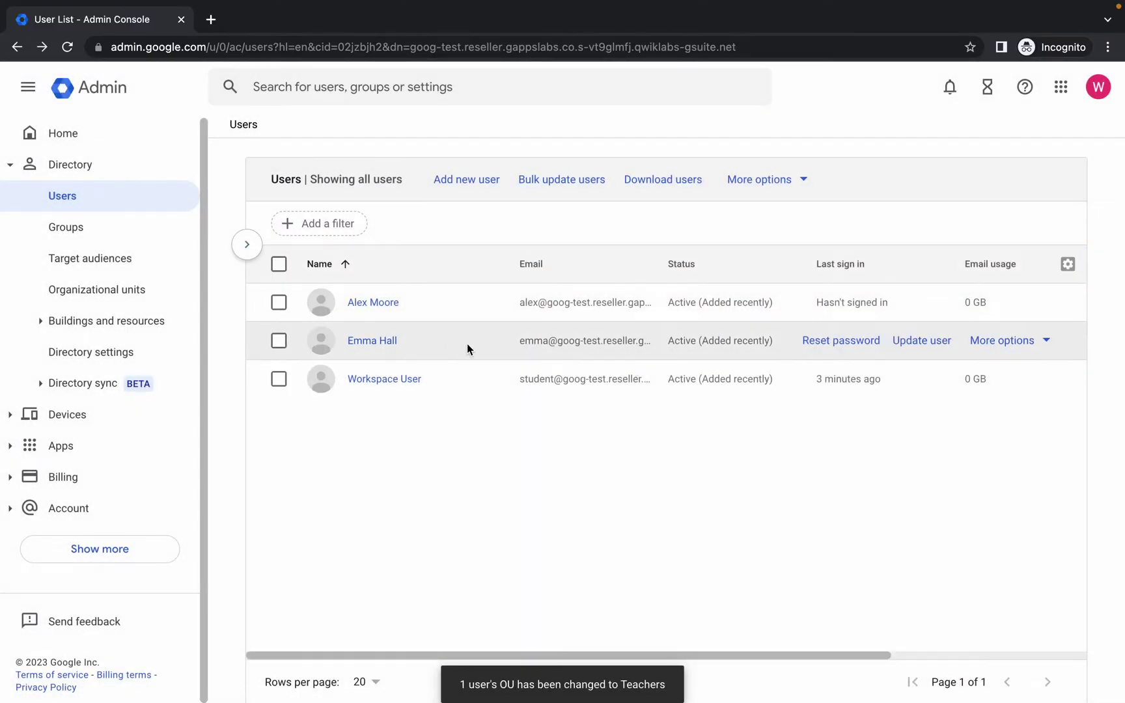
# Step: Move the student user into the Students organizational unit and show the organizations panel again
pyautogui.click(278, 341)
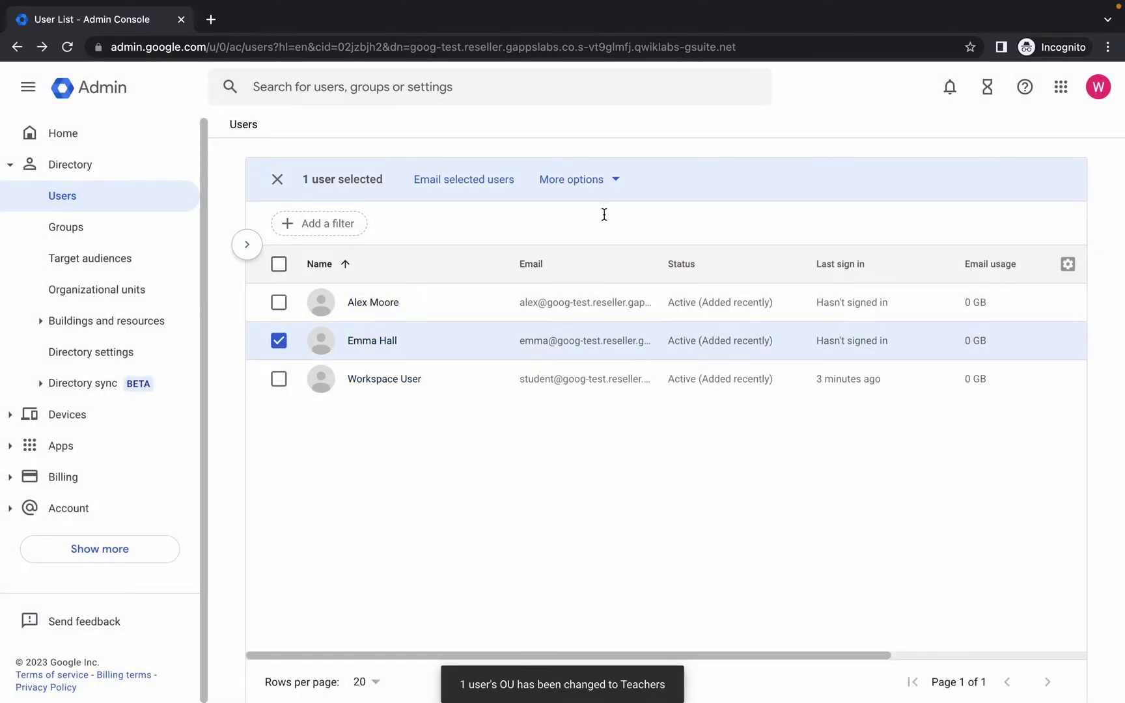
pyautogui.click(576, 180)
pyautogui.click(599, 262)
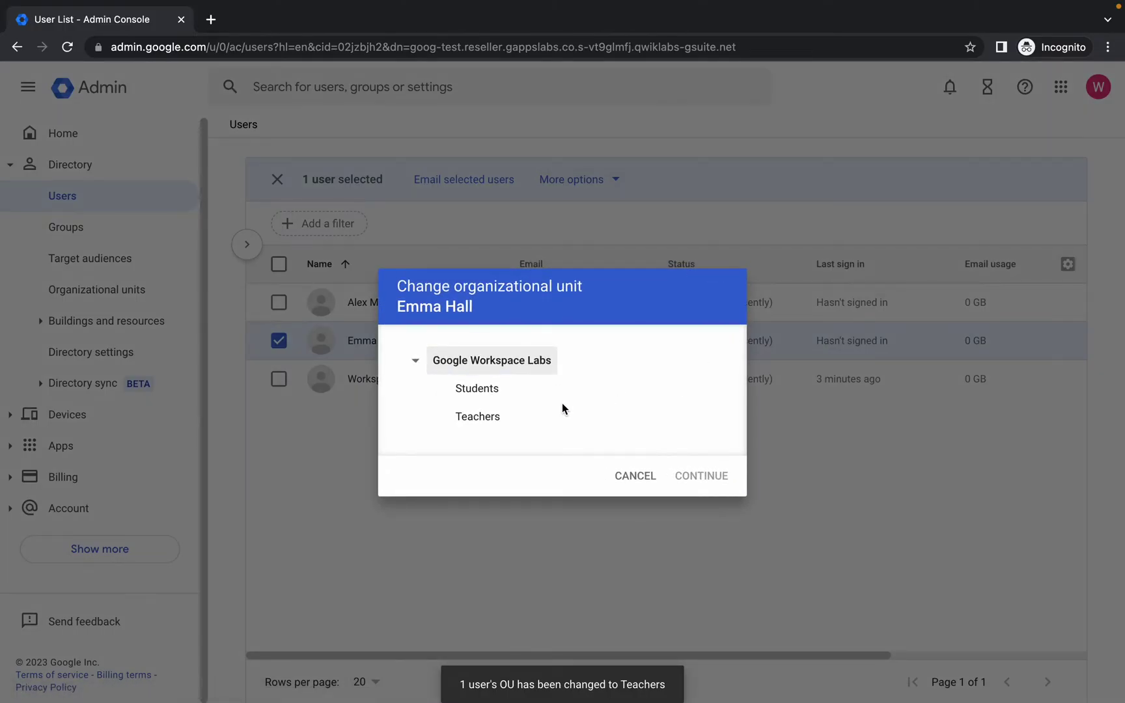
pyautogui.click(484, 392)
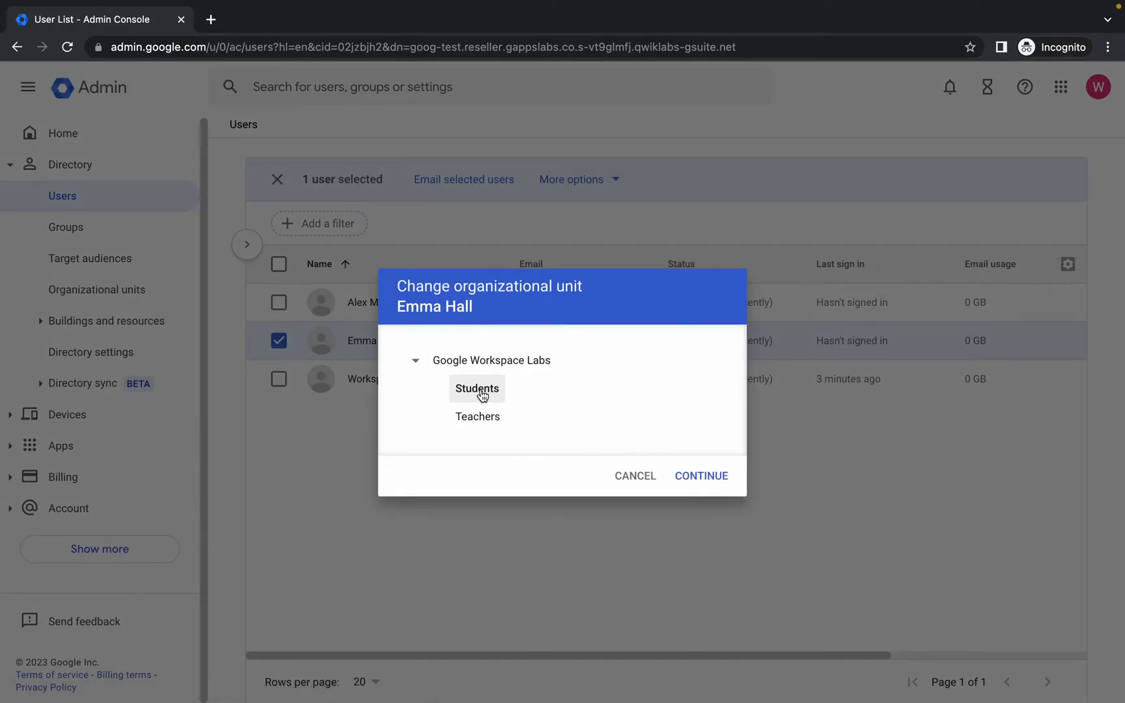
pyautogui.click(701, 477)
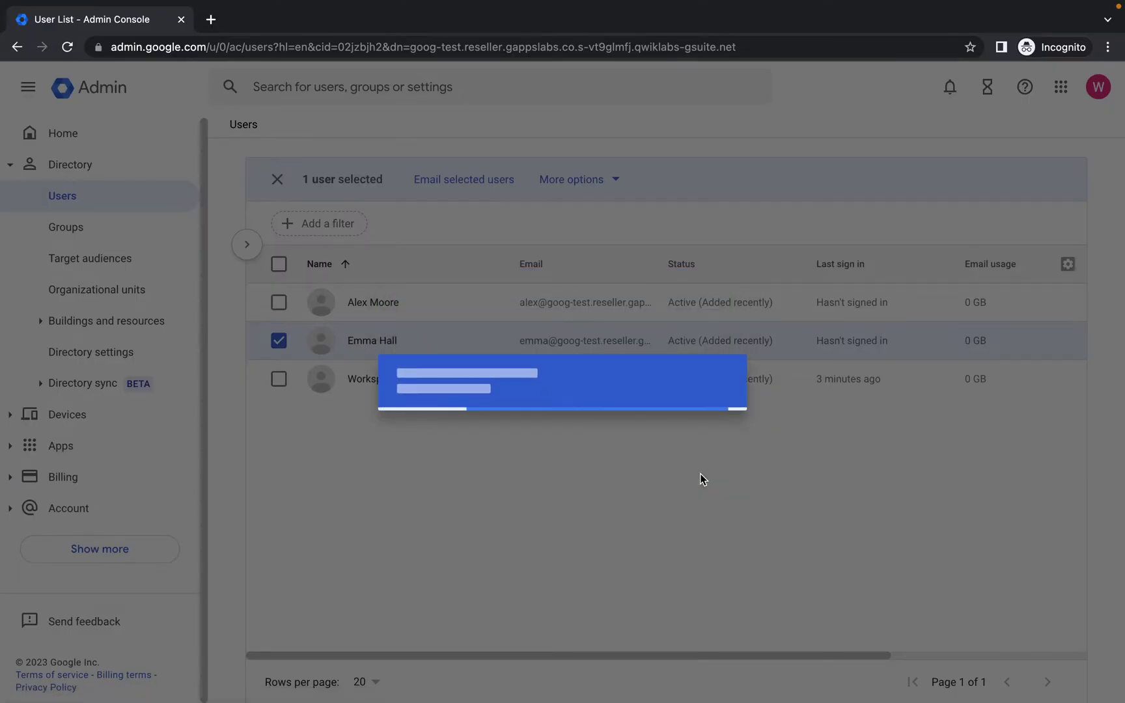
pyautogui.click(704, 556)
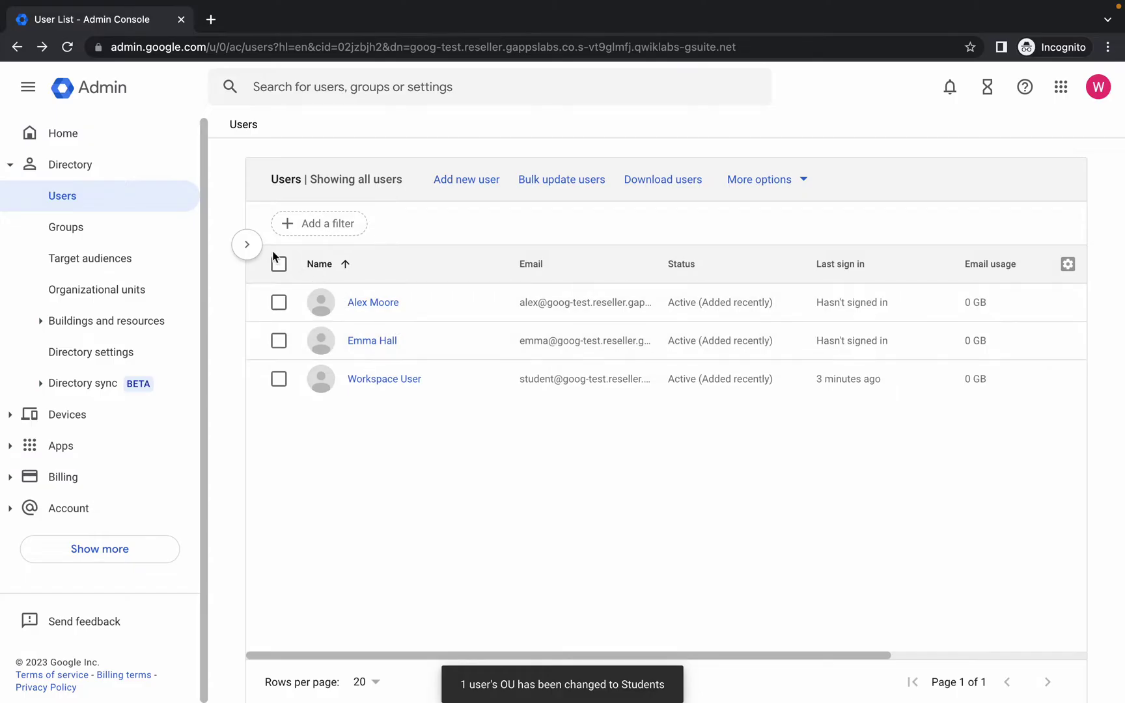
pyautogui.click(246, 246)
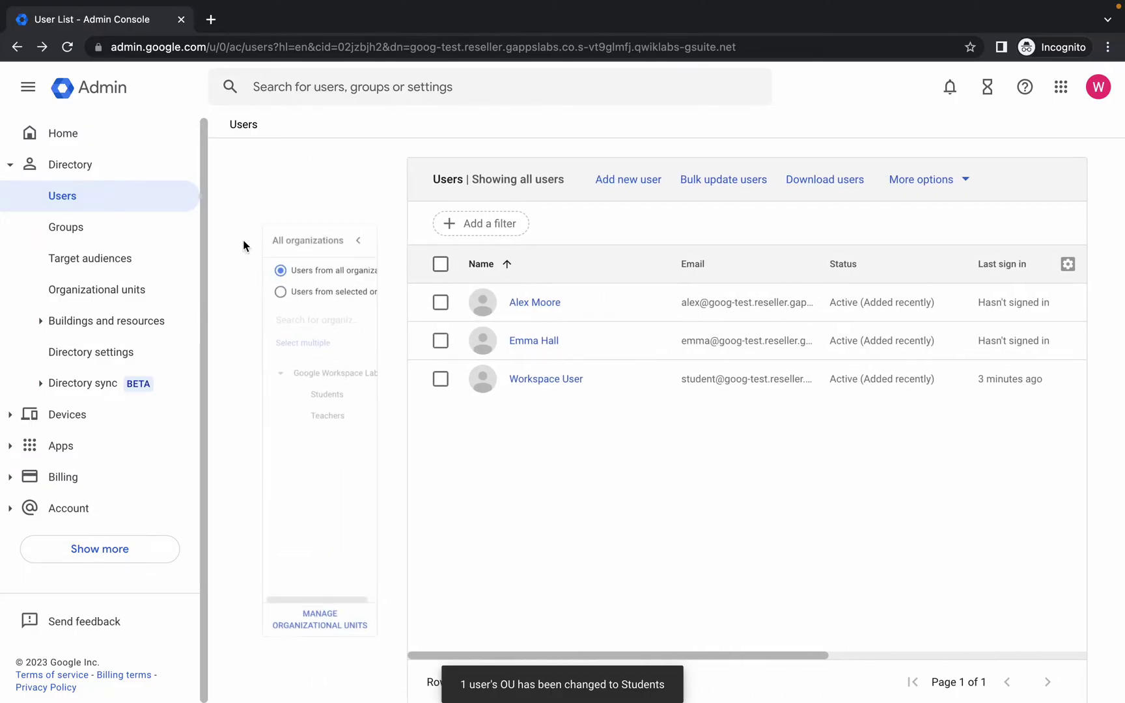
# Step: Filter the Users list by the Students and Teachers units to confirm each user's placement
pyautogui.click(67, 49)
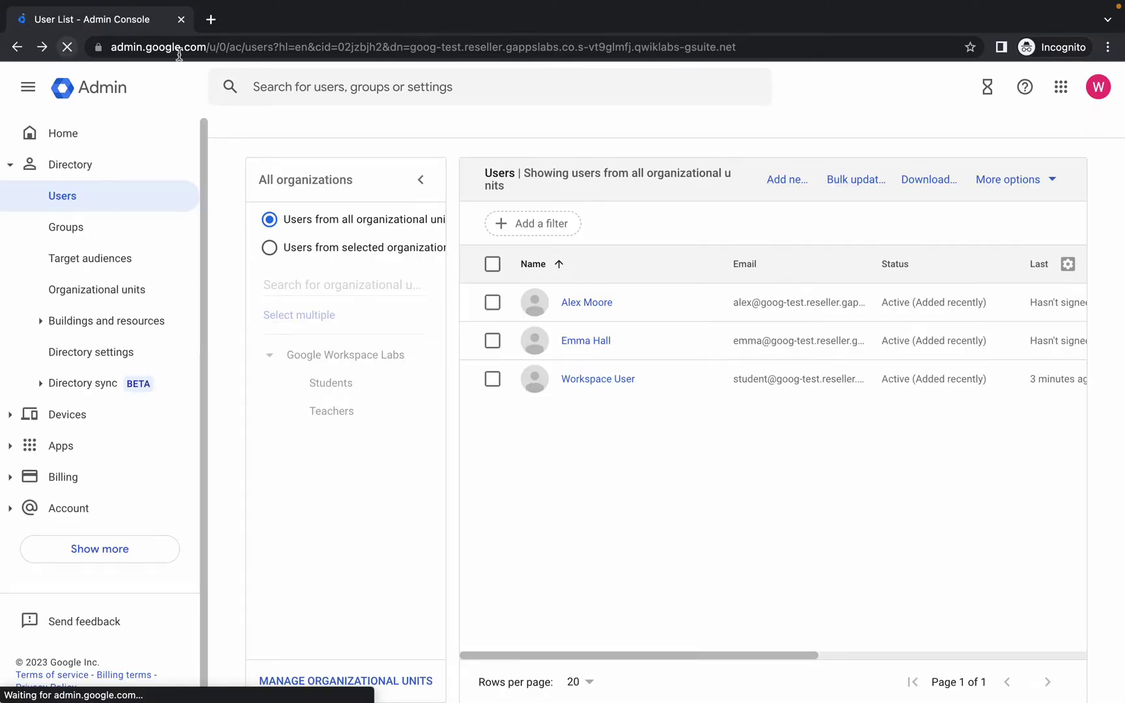
pyautogui.click(331, 385)
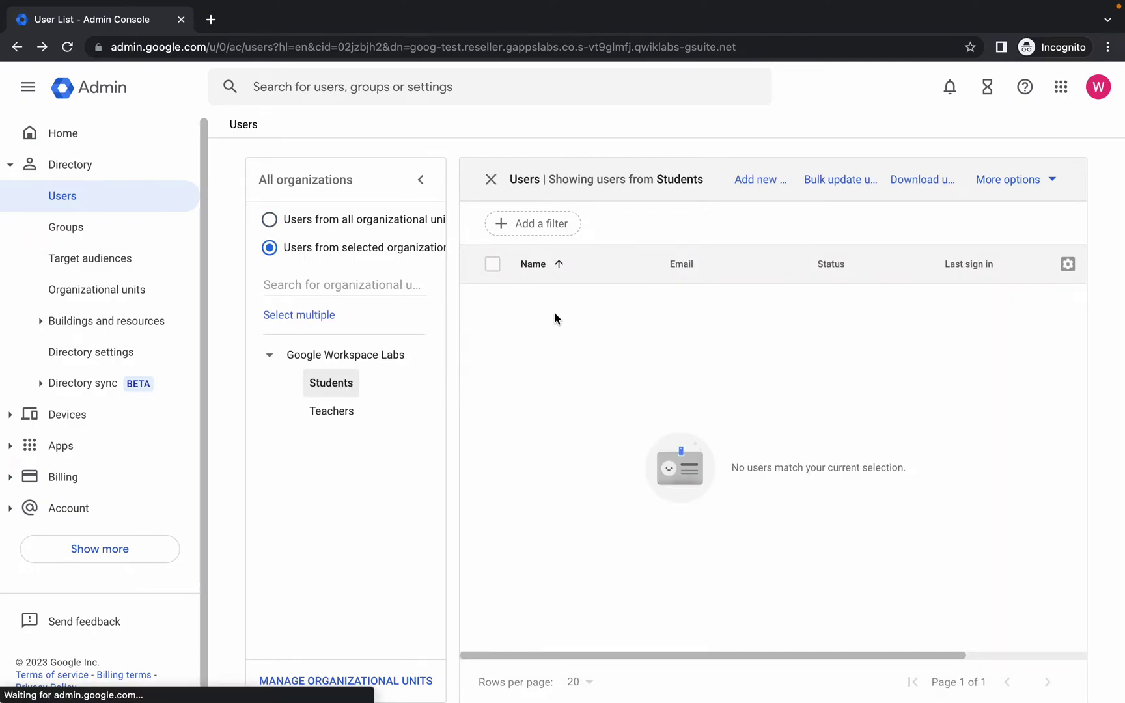
pyautogui.click(67, 47)
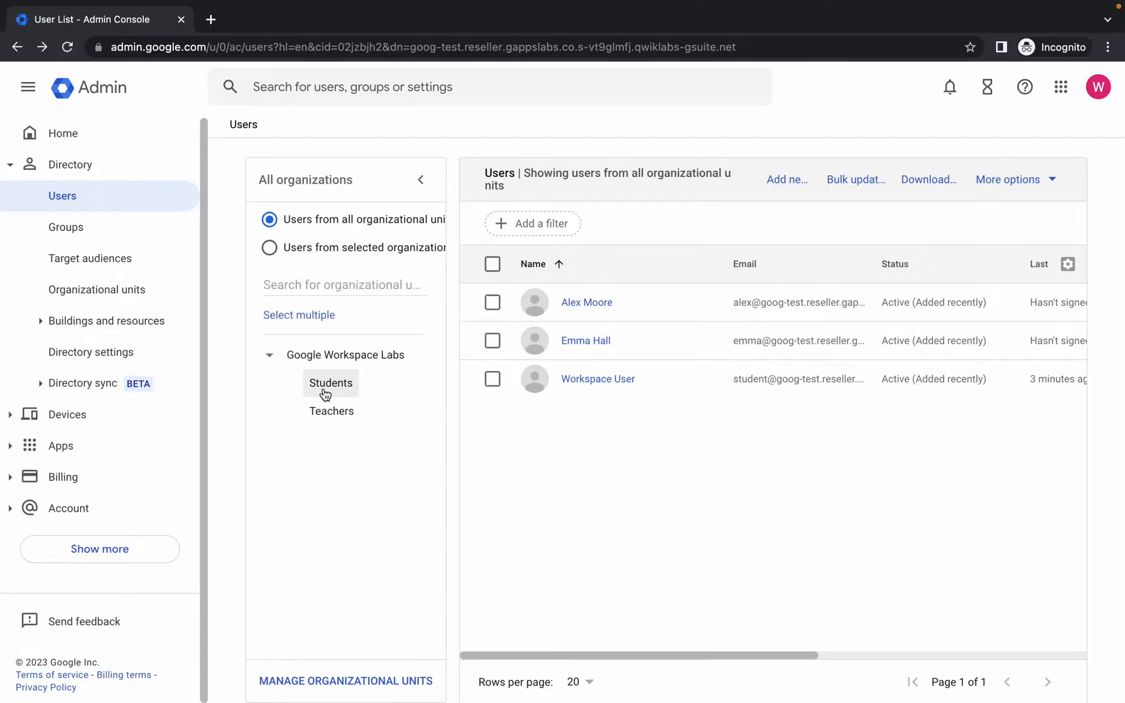
pyautogui.click(325, 391)
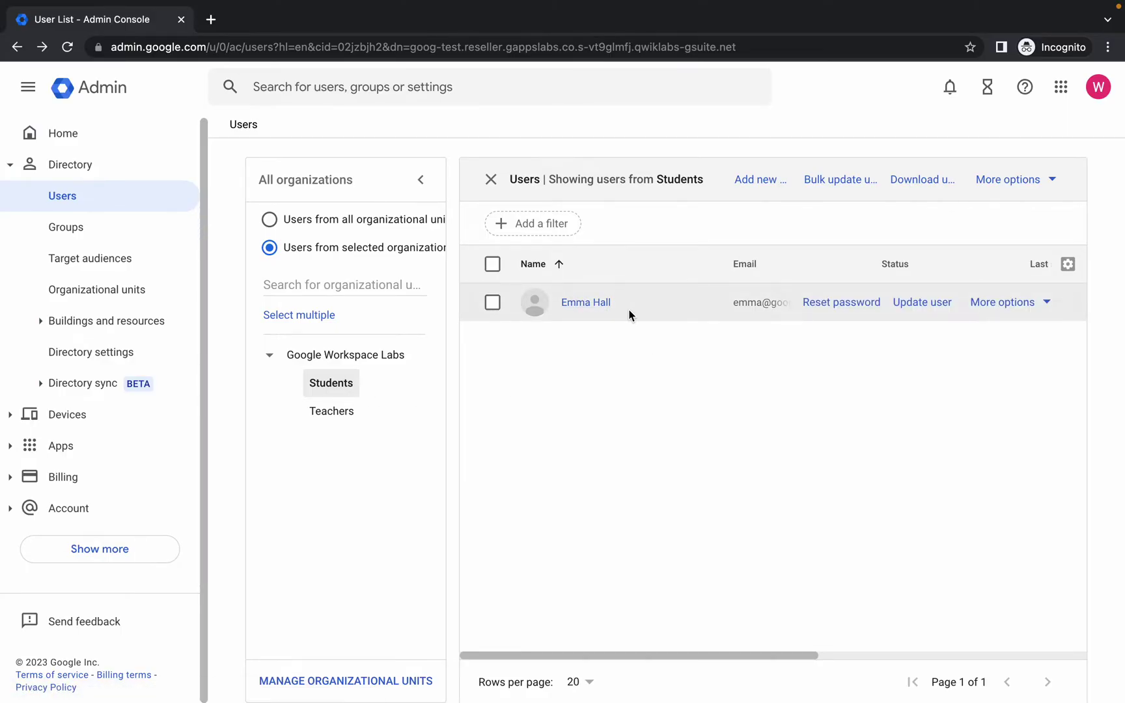
pyautogui.click(332, 411)
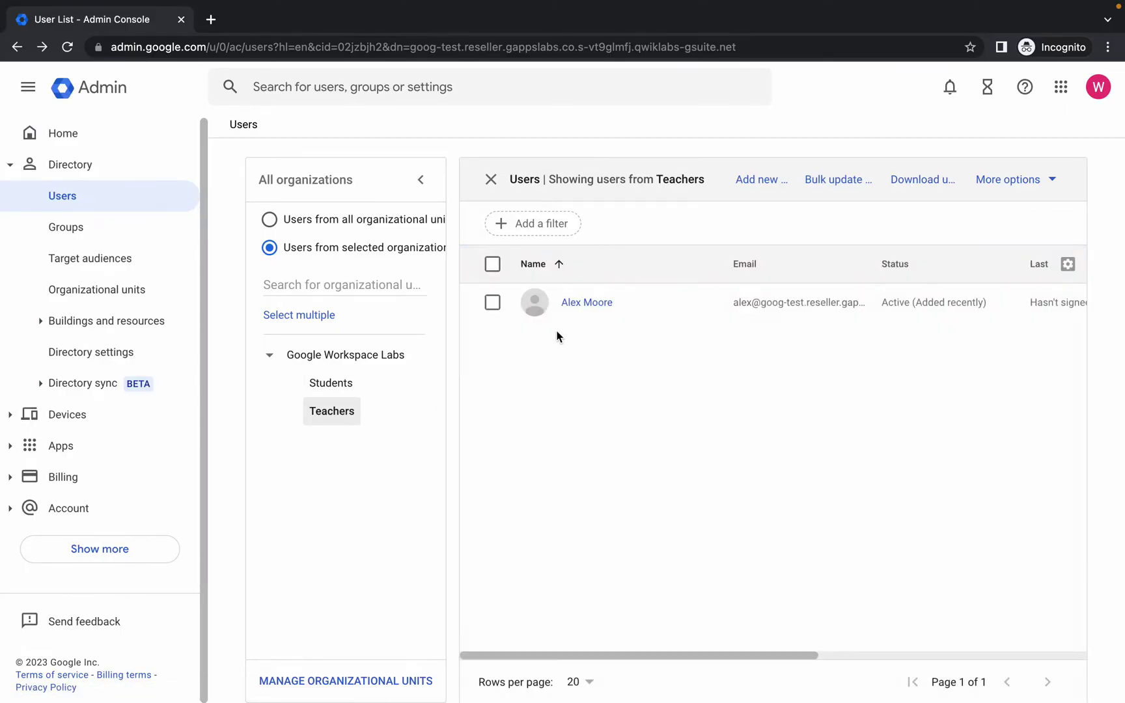
pyautogui.hotkey('ctrl', 'Left')
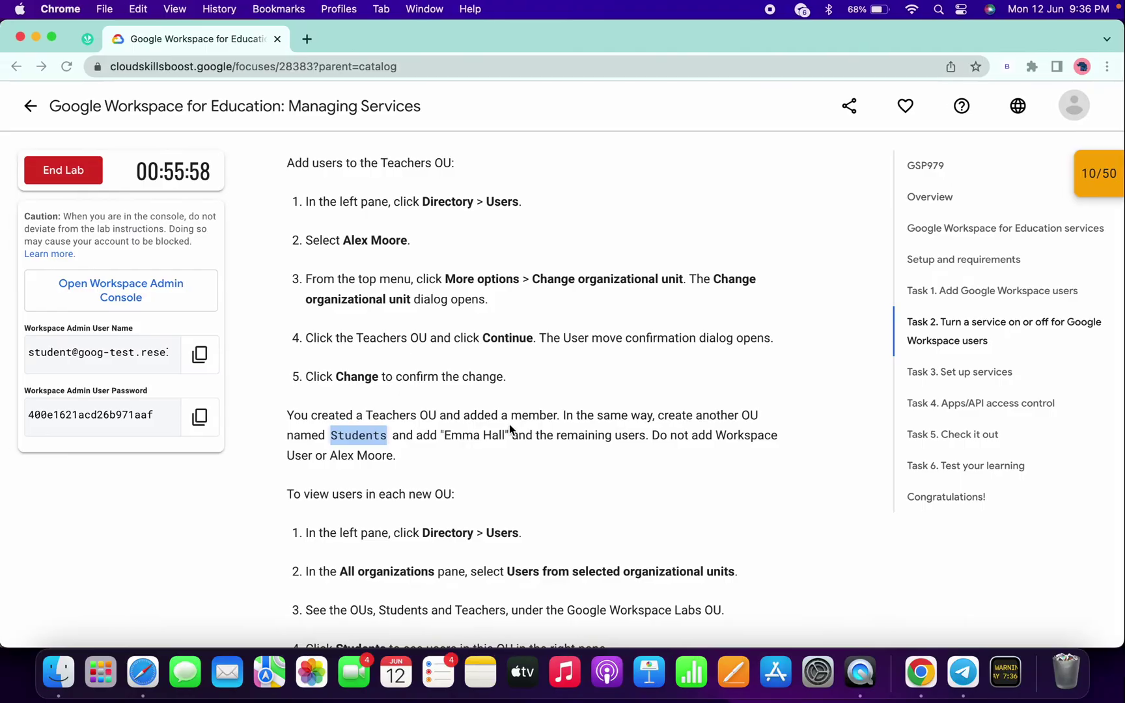
# Step: Pass the OU access-control progress check, copy the group name 'Gmail', and open Directory > Groups
pyautogui.scroll(-3, 509, 423)
pyautogui.click(434, 335)
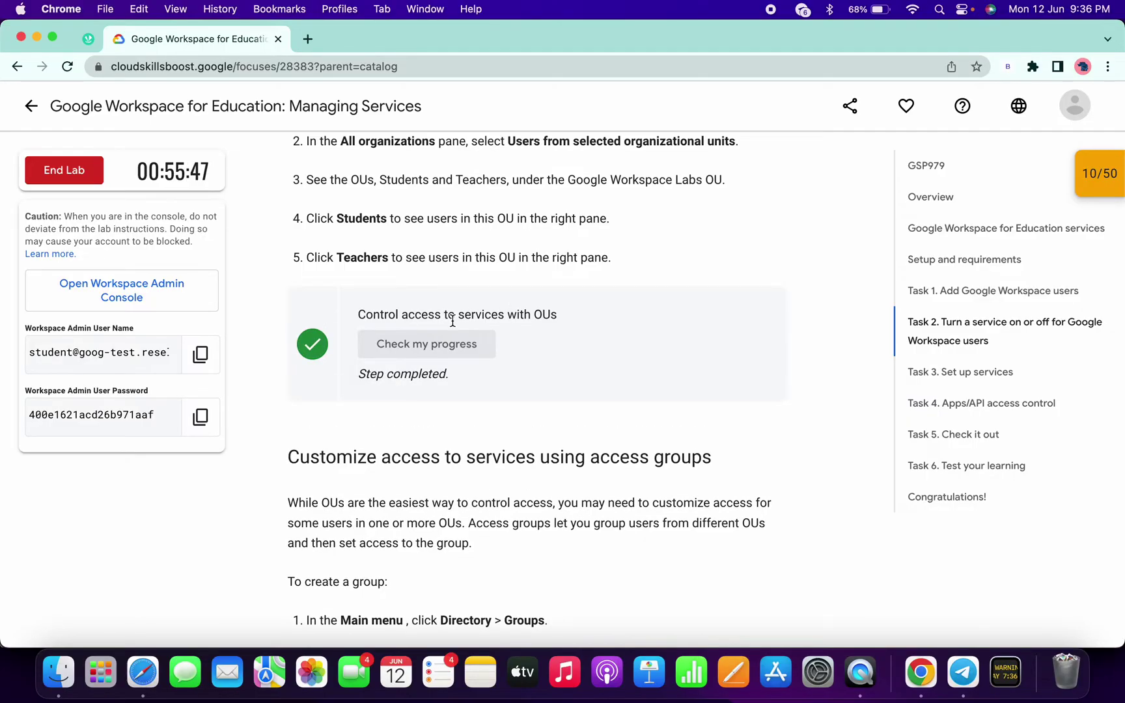
pyautogui.scroll(-4, 454, 326)
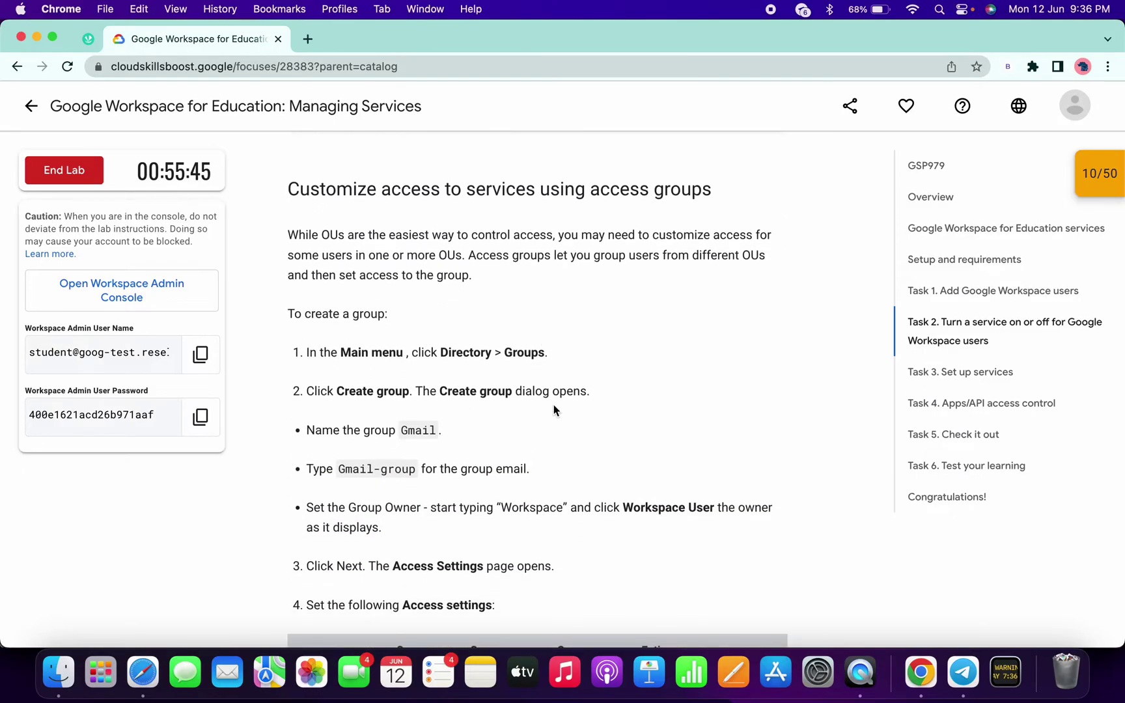
pyautogui.doubleClick(418, 429)
pyautogui.press('super+c')
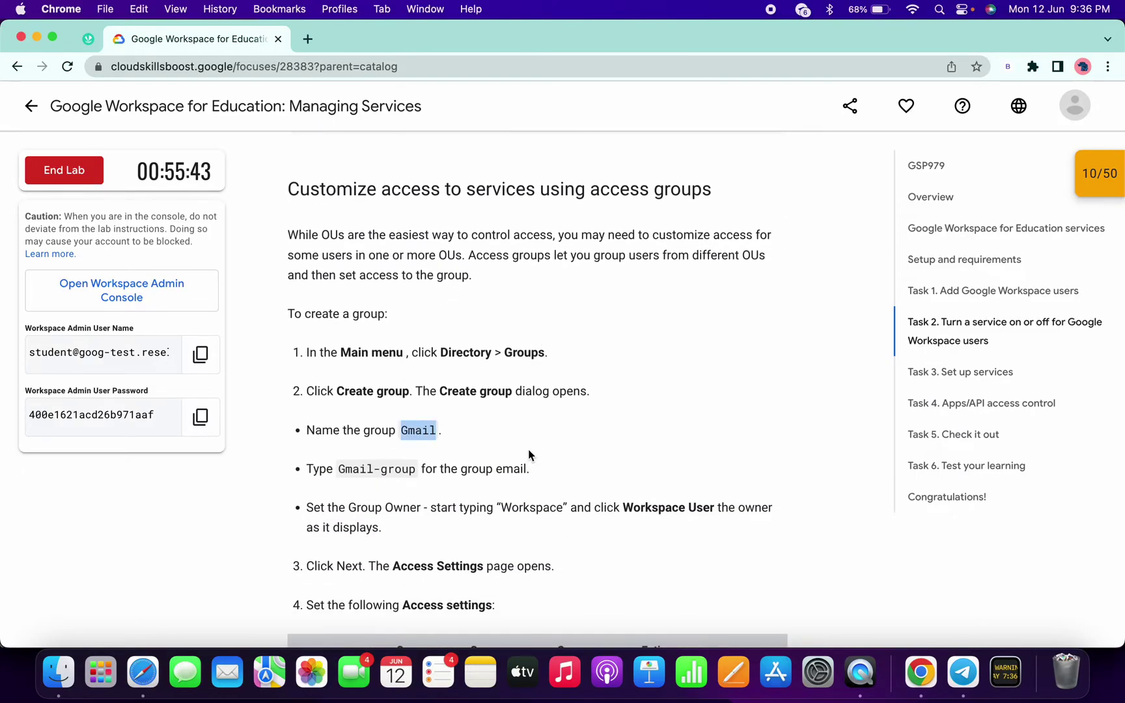
pyautogui.hotkey('ctrl', 'Right')
pyautogui.click(62, 232)
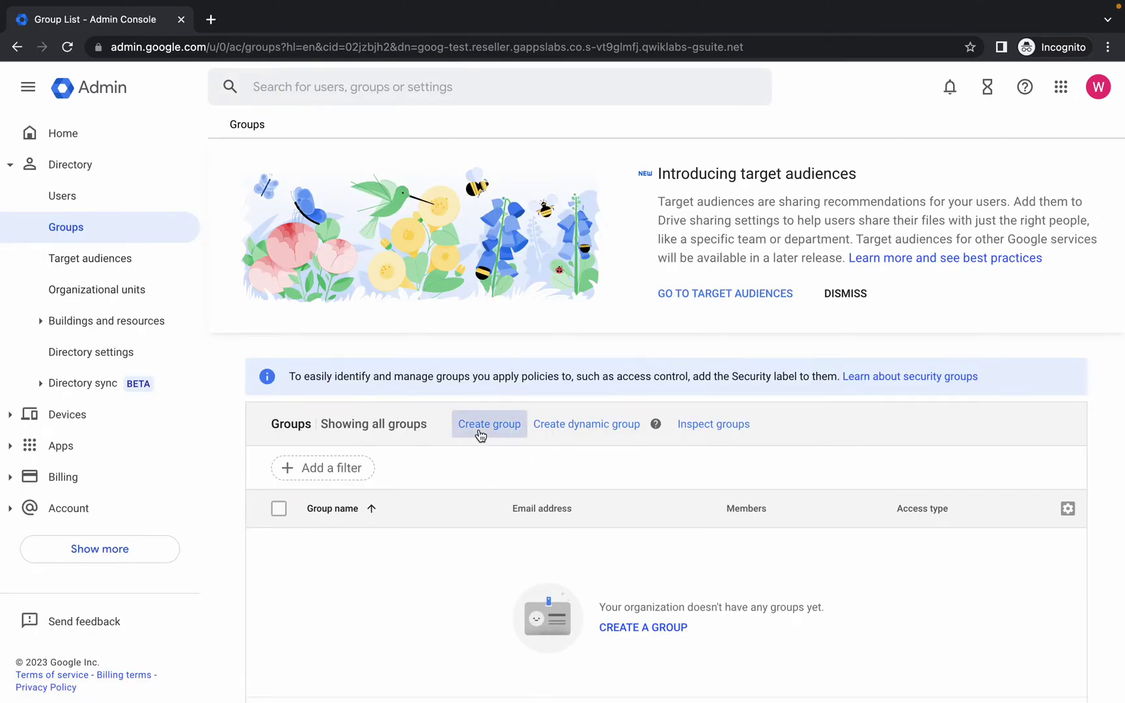
# Step: Start a new group named Gmail with the group email Gmail-group
pyautogui.click(480, 426)
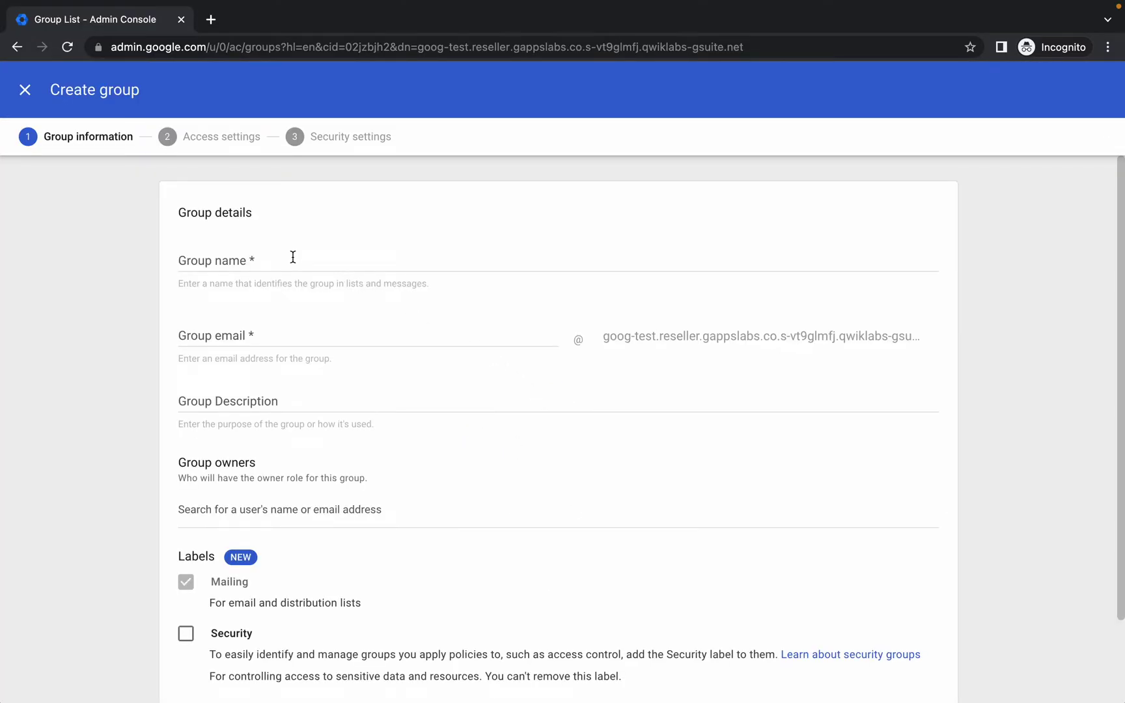
pyautogui.click(293, 257)
pyautogui.press('super+v')
pyautogui.press('super+Tab')
pyautogui.moveTo(337, 469); pyautogui.dragTo(418, 474)
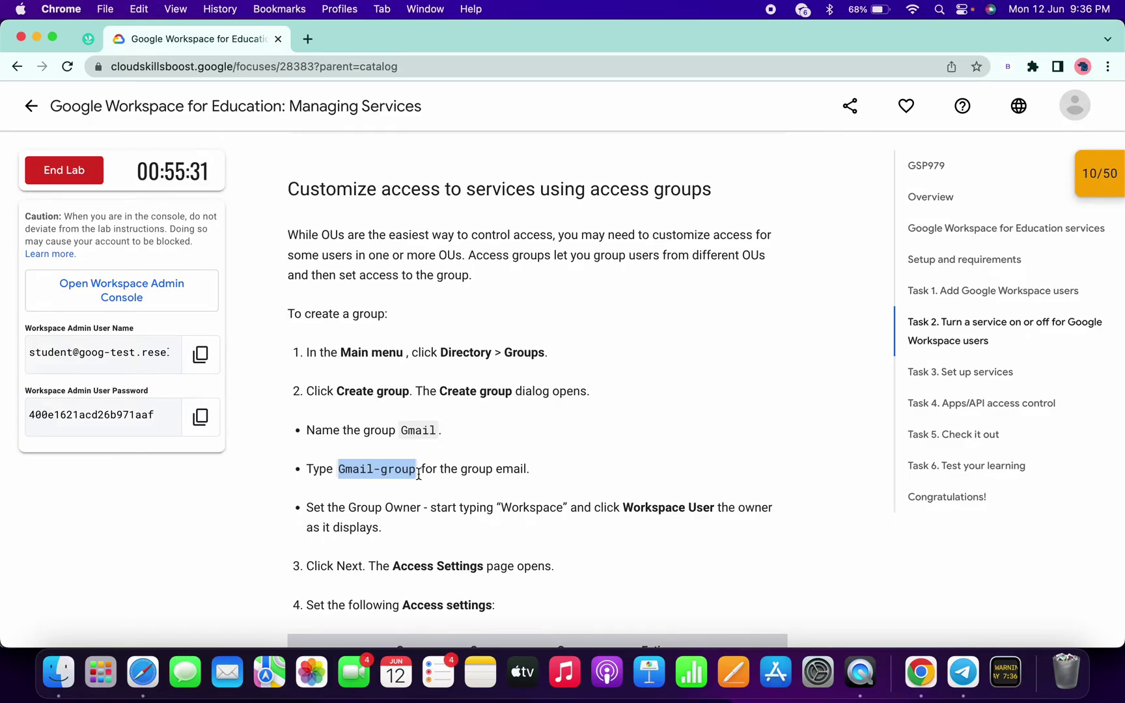
pyautogui.press('super+c')
pyautogui.press('super+Tab')
pyautogui.click(269, 334)
pyautogui.press('super+v')
# Step: Search 'Workspace', make the Workspace User admin the group owner, and continue
pyautogui.press('super+Tab')
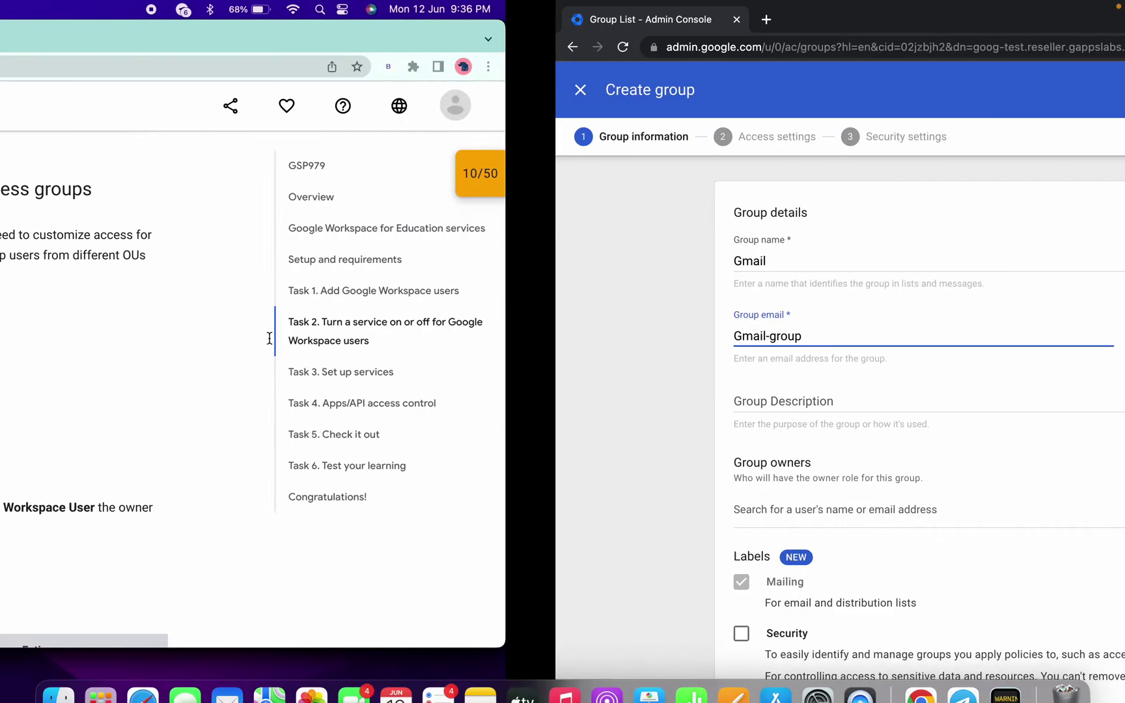
pyautogui.scroll(-3, 537, 397)
pyautogui.click(536, 408)
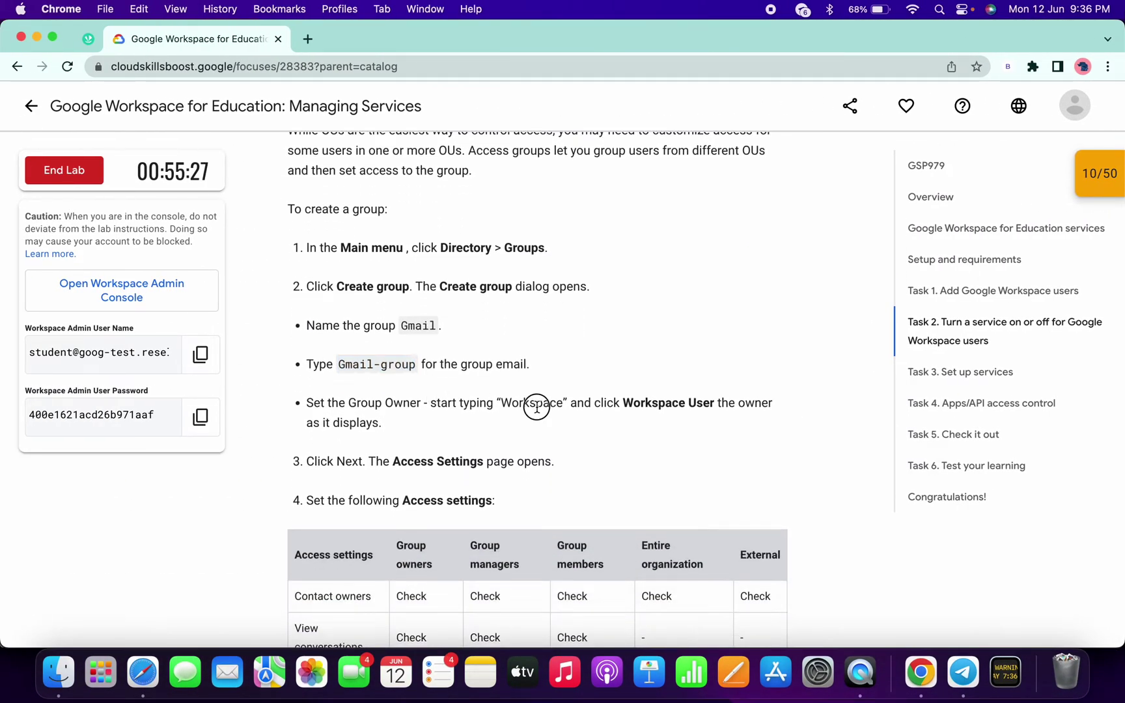
pyautogui.doubleClick(528, 404)
pyautogui.press('super+c')
pyautogui.press('super+Tab')
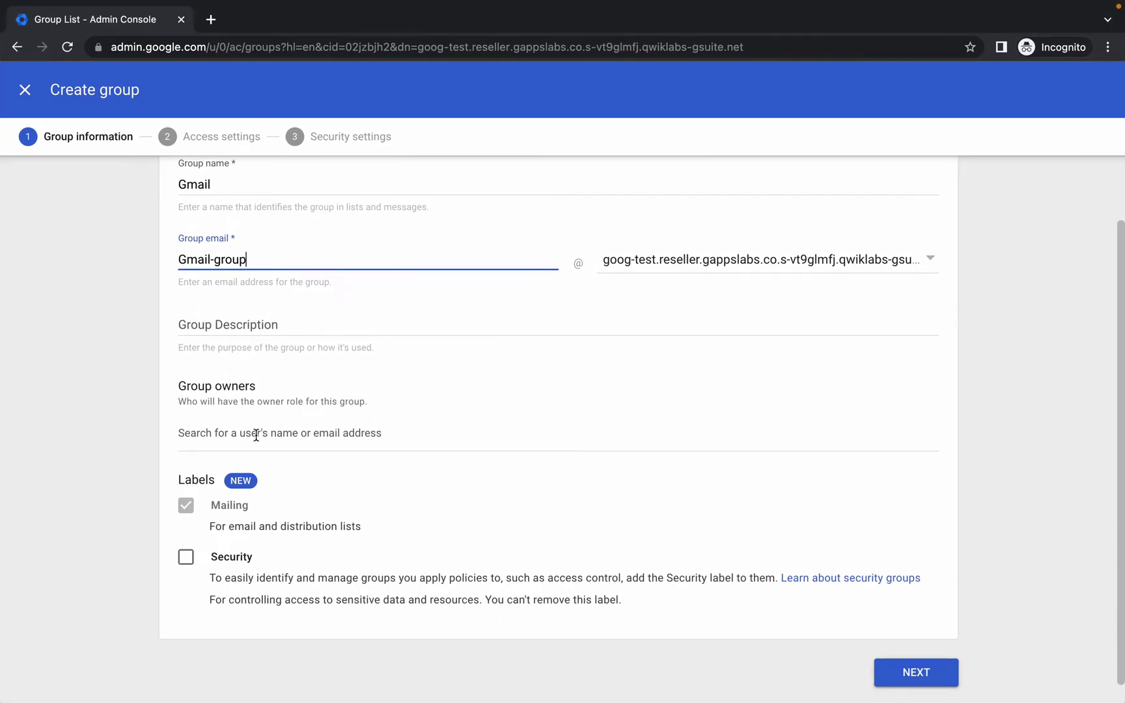
pyautogui.click(256, 435)
pyautogui.press('super+v')
pyautogui.click(298, 470)
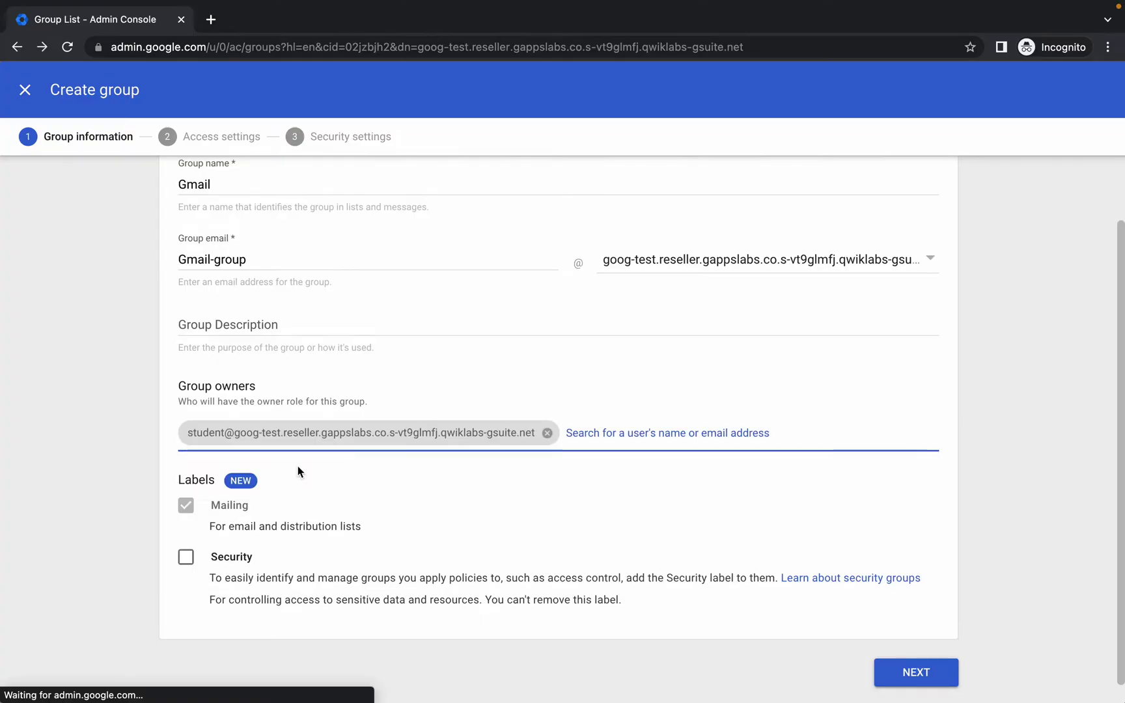
pyautogui.click(916, 680)
pyautogui.scroll(-3, 848, 443)
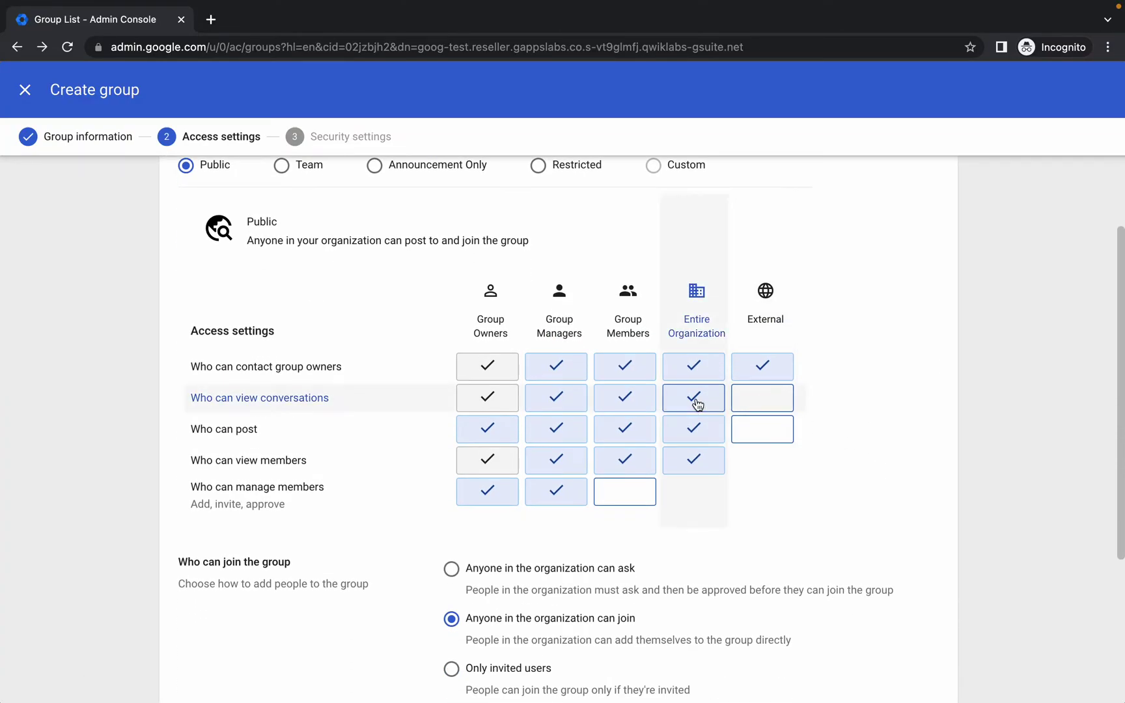
# Step: Uncheck Entire Organization for viewing conversations, posting, and viewing members
pyautogui.click(696, 399)
pyautogui.click(696, 431)
pyautogui.click(698, 458)
pyautogui.hotkey('ctrl', 'Left')
pyautogui.scroll(-4, 598, 369)
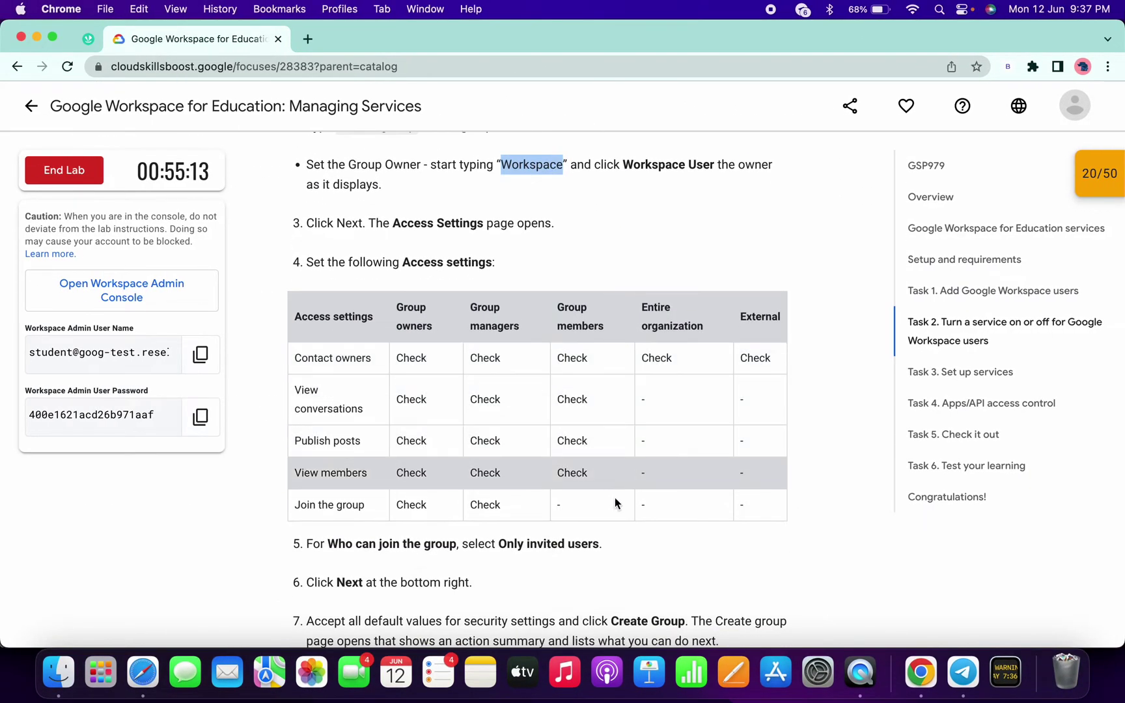
pyautogui.hotkey('ctrl', 'Right')
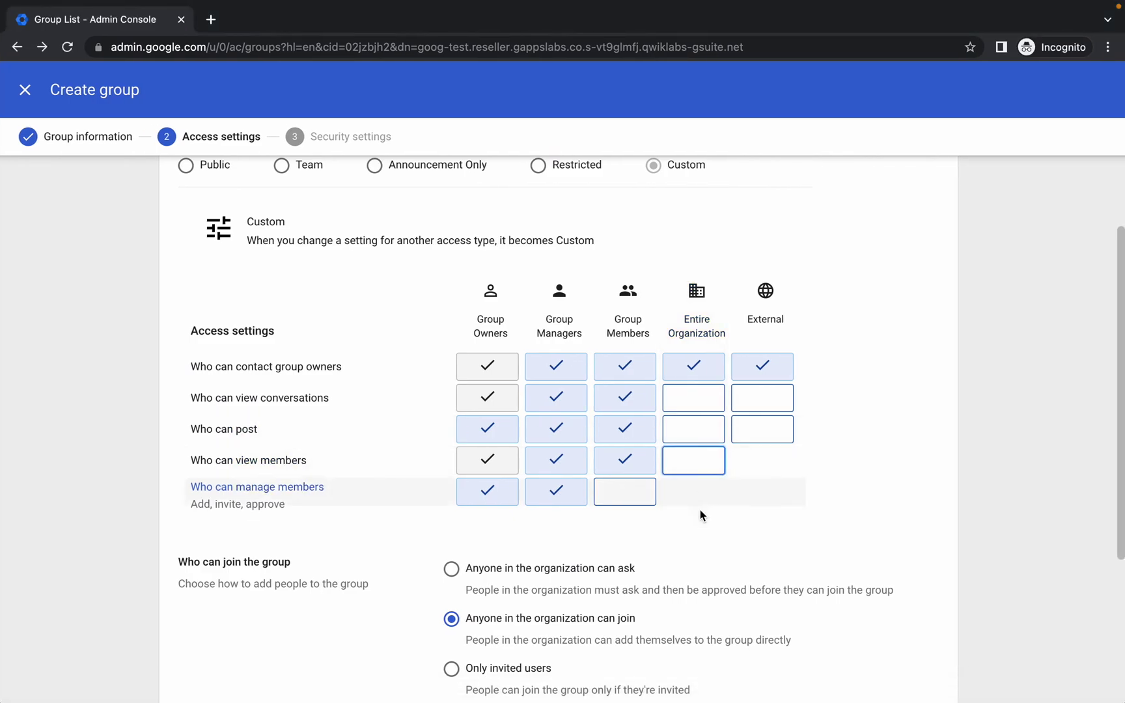
pyautogui.scroll(-3, 712, 536)
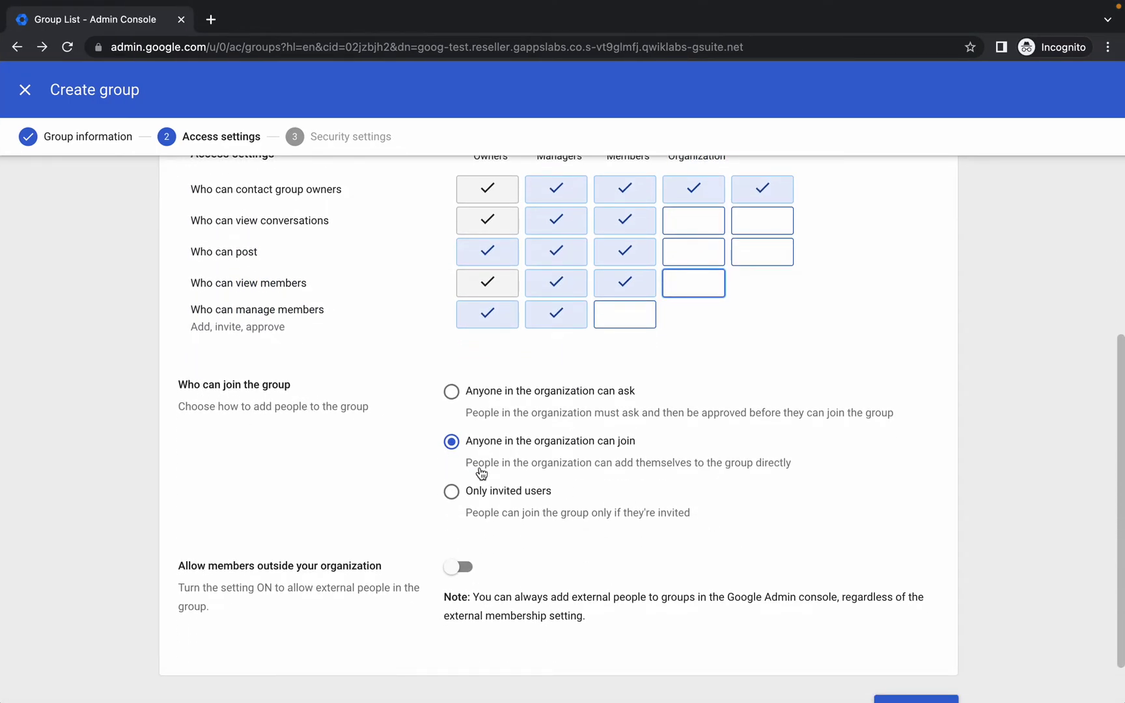
# Step: Limit joining to only invited users and create the Gmail group
pyautogui.click(452, 492)
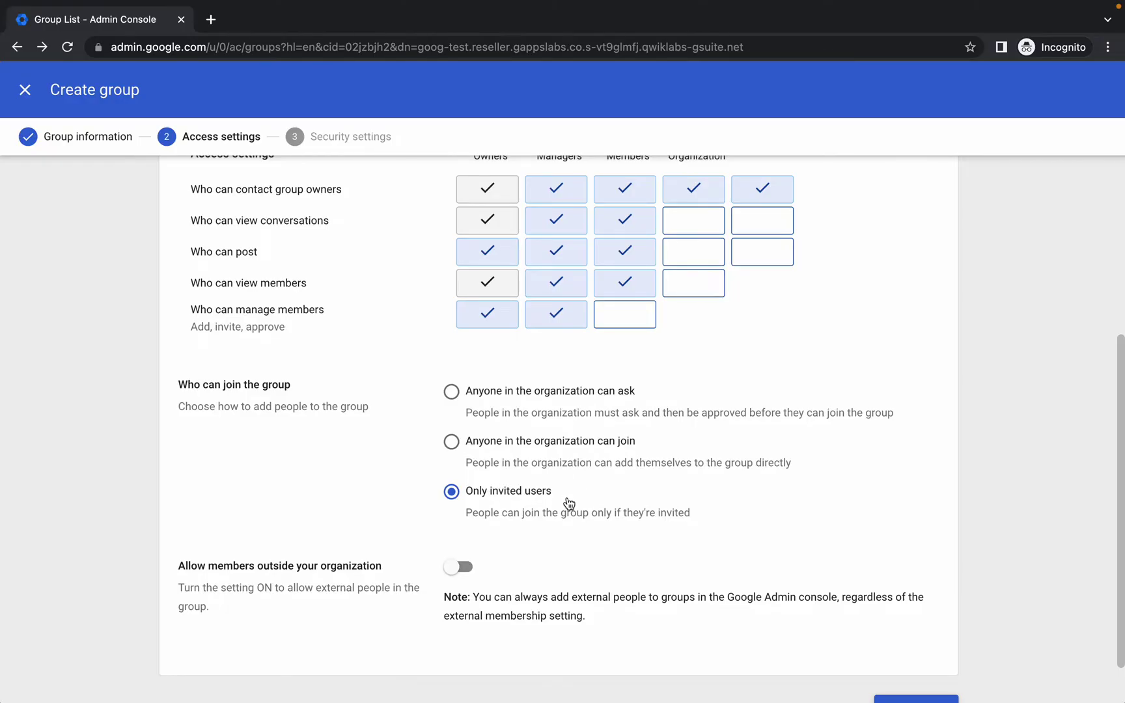
pyautogui.scroll(-1, 568, 503)
pyautogui.click(914, 652)
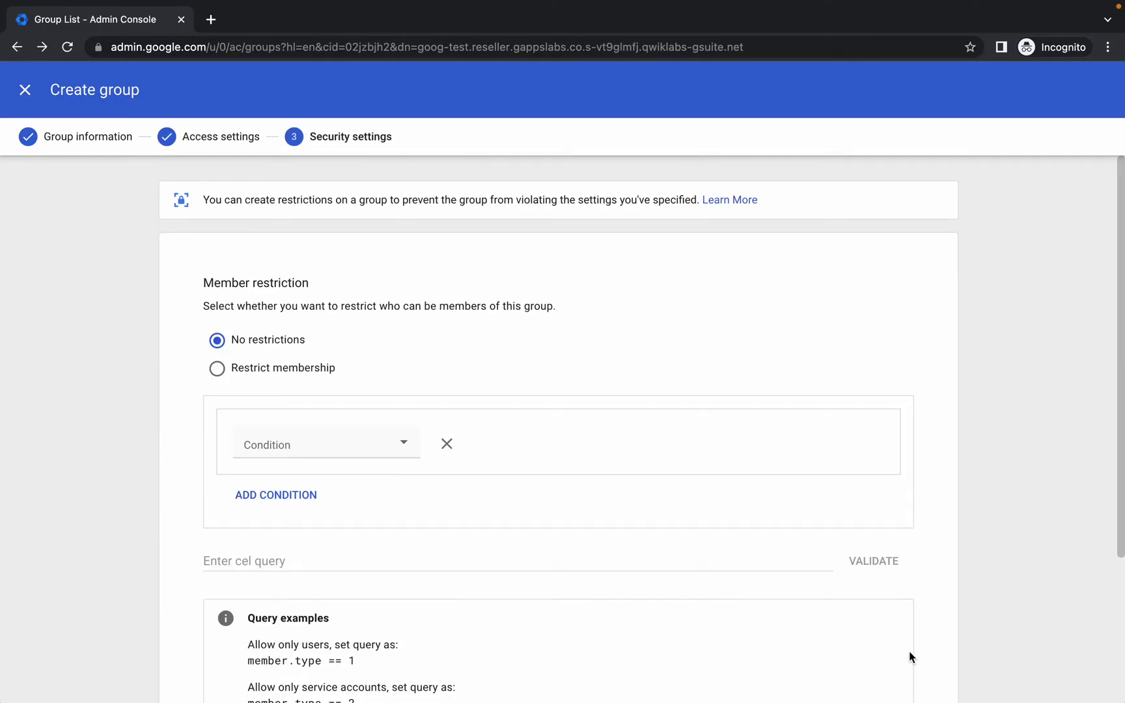
pyautogui.scroll(-3, 910, 656)
pyautogui.click(916, 653)
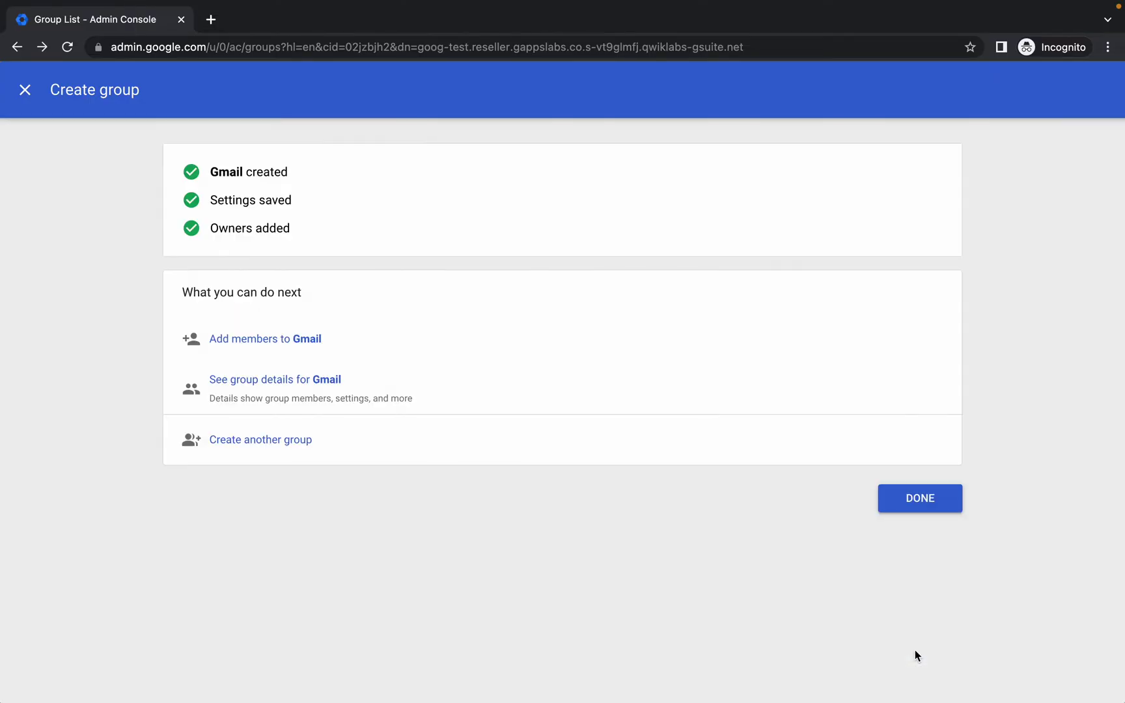
# Step: Finish group creation and pick the student as a Gmail group member
pyautogui.click(929, 501)
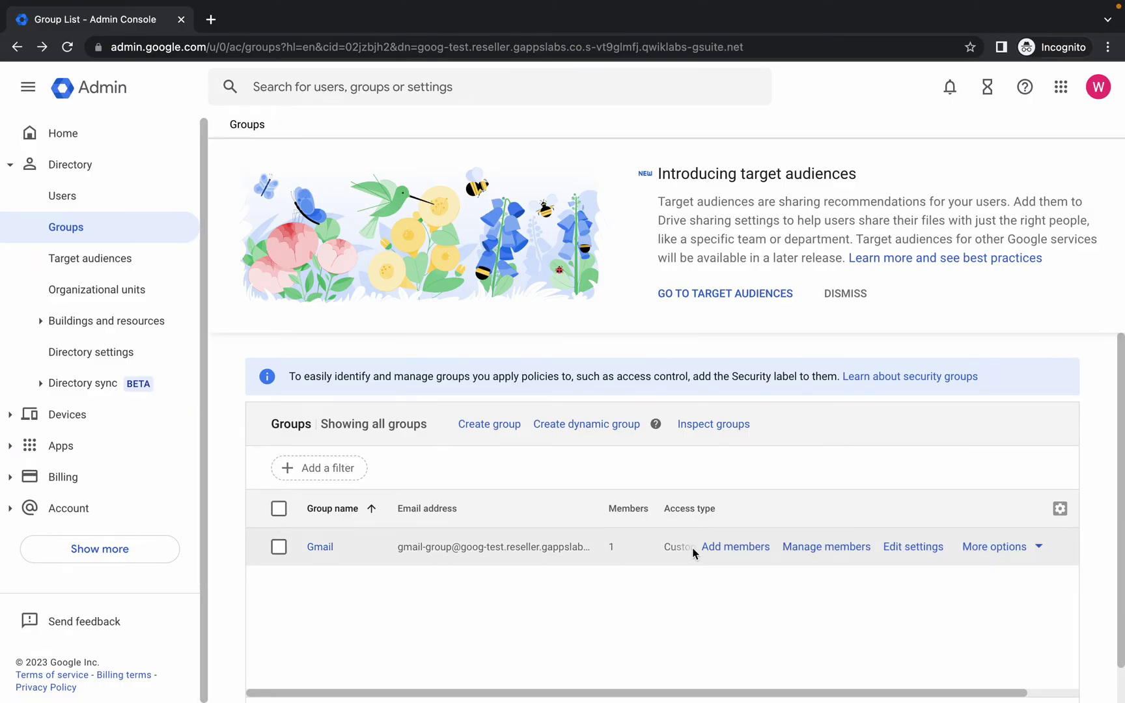
pyautogui.click(733, 548)
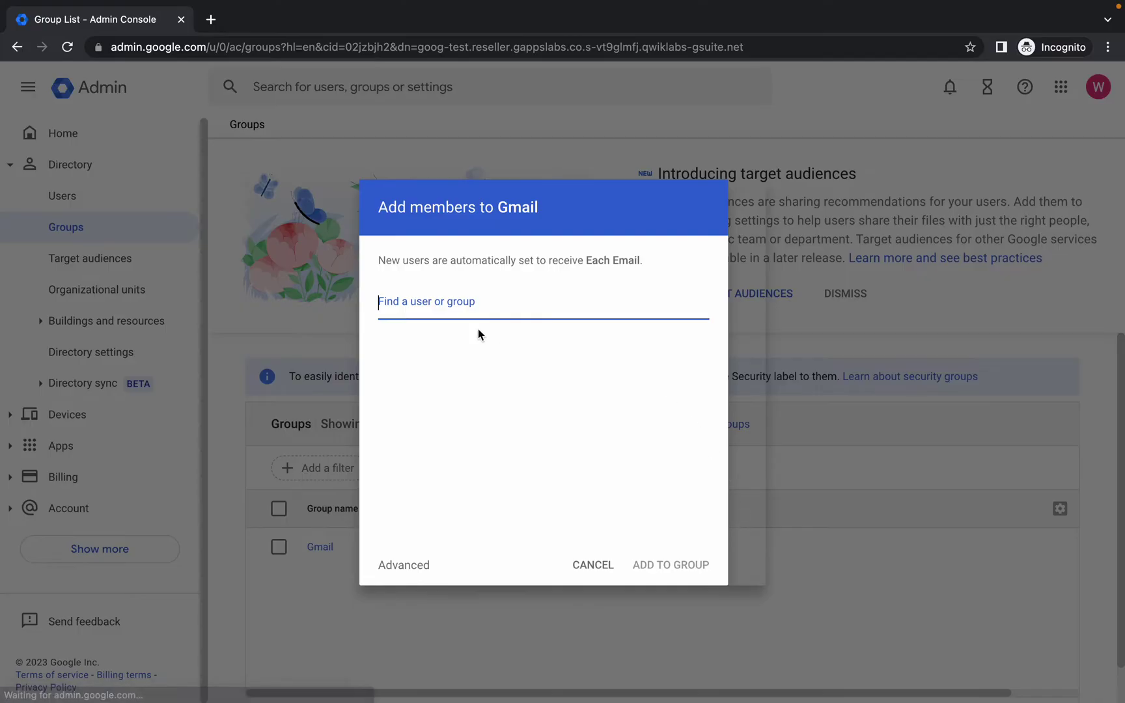
pyautogui.hotkey('ctrl', 'Left')
pyautogui.scroll(-5, 501, 351)
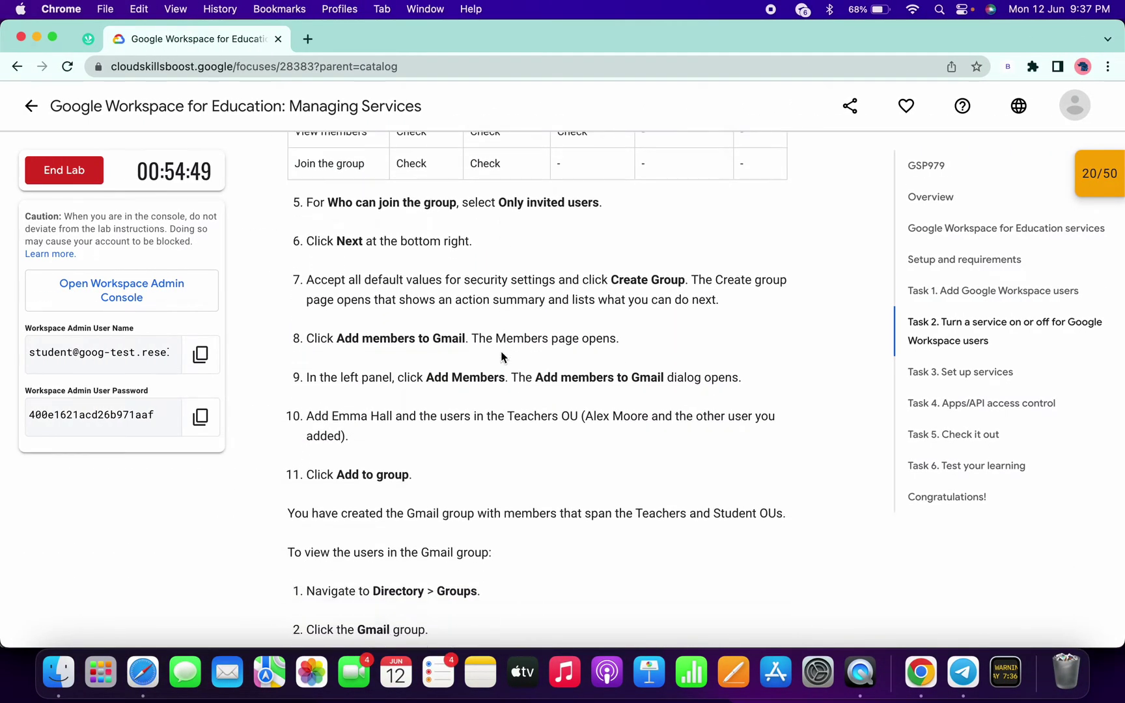
pyautogui.scroll(-1, 501, 354)
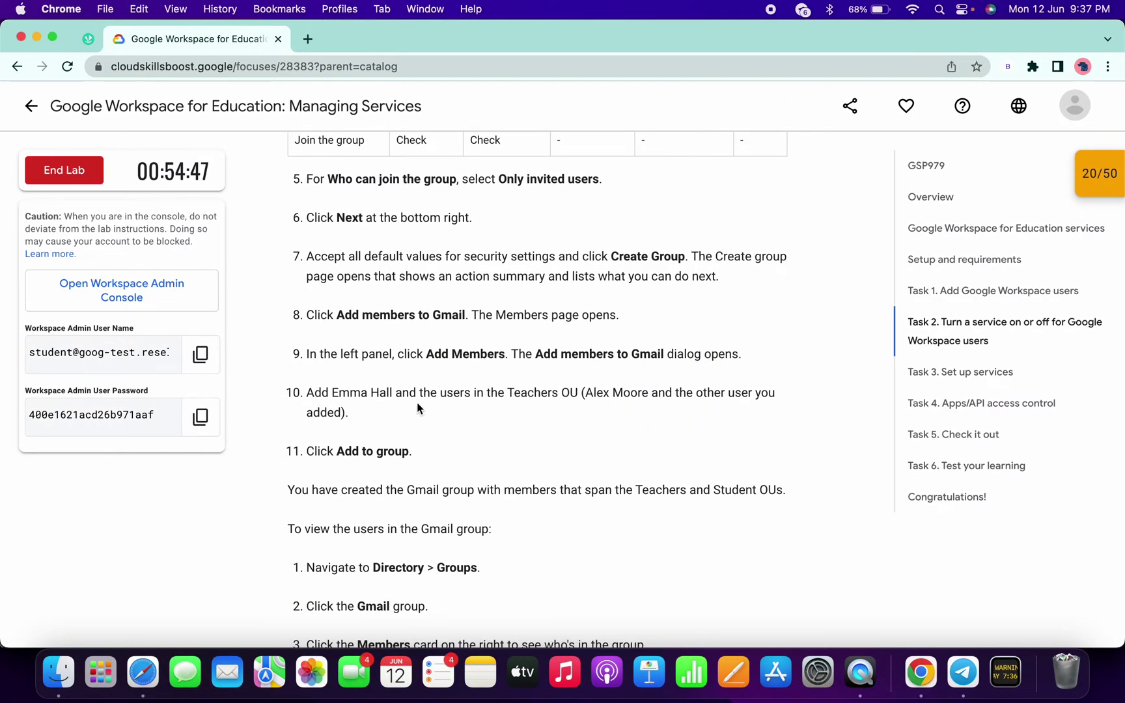
pyautogui.doubleClick(353, 396)
pyautogui.press('super+c')
pyautogui.hotkey('ctrl', 'Right')
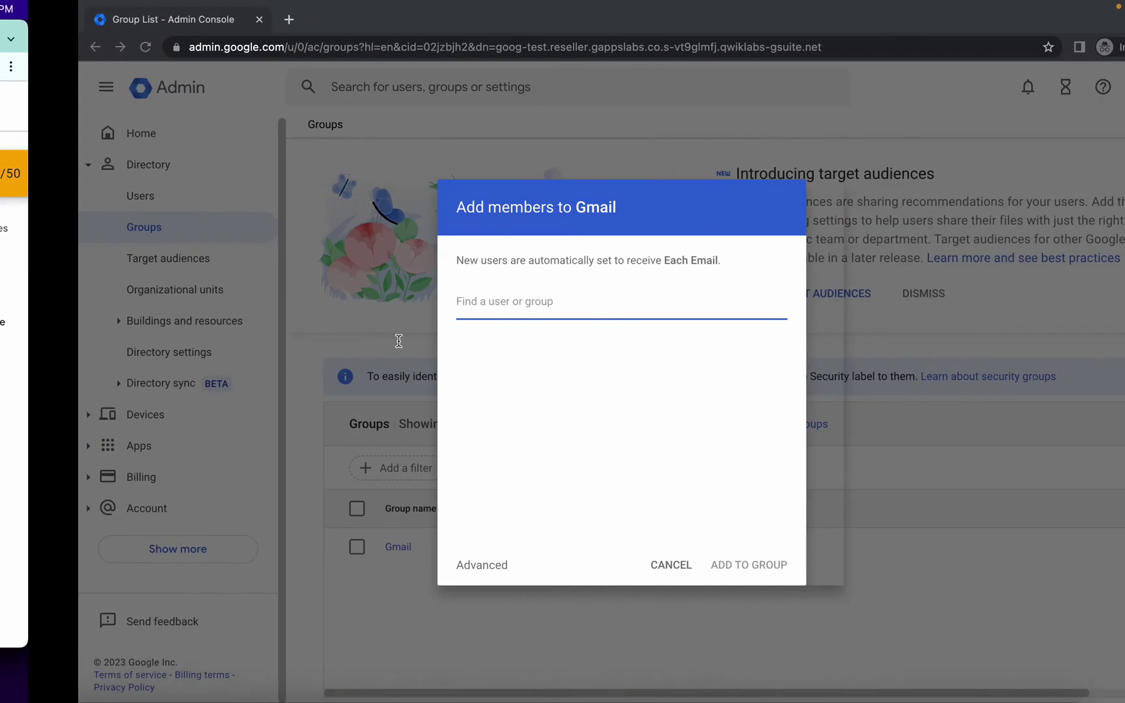
pyautogui.press('super+v')
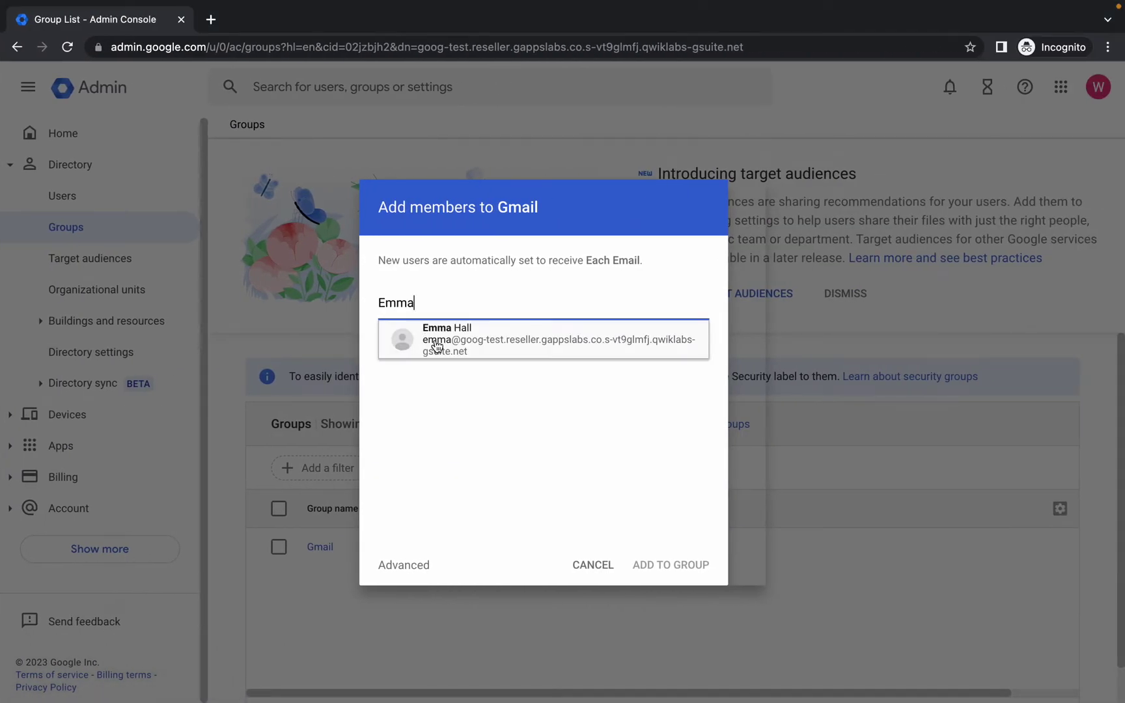
pyautogui.click(427, 340)
# Step: Pick the teacher too, add both members, and return to the lab instructions
pyautogui.hotkey('ctrl', 'Left')
pyautogui.doubleClick(594, 393)
pyautogui.press('super+c')
pyautogui.hotkey('ctrl', 'Right')
pyautogui.press('super+v')
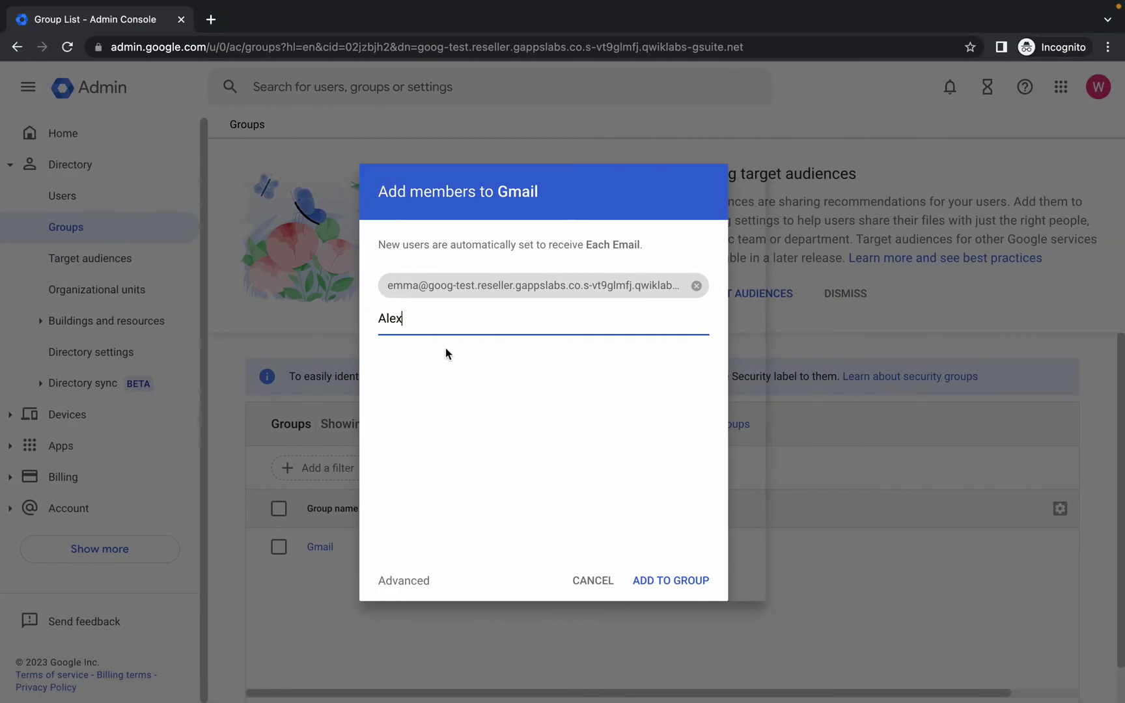
pyautogui.click(458, 357)
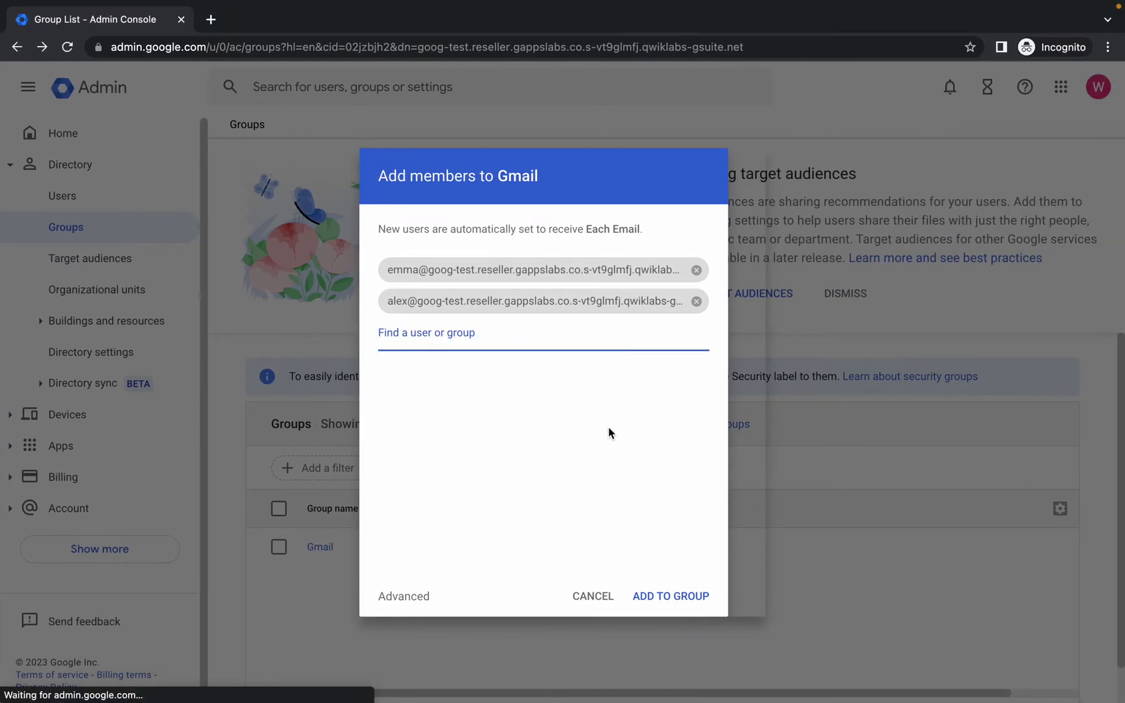
pyautogui.click(681, 598)
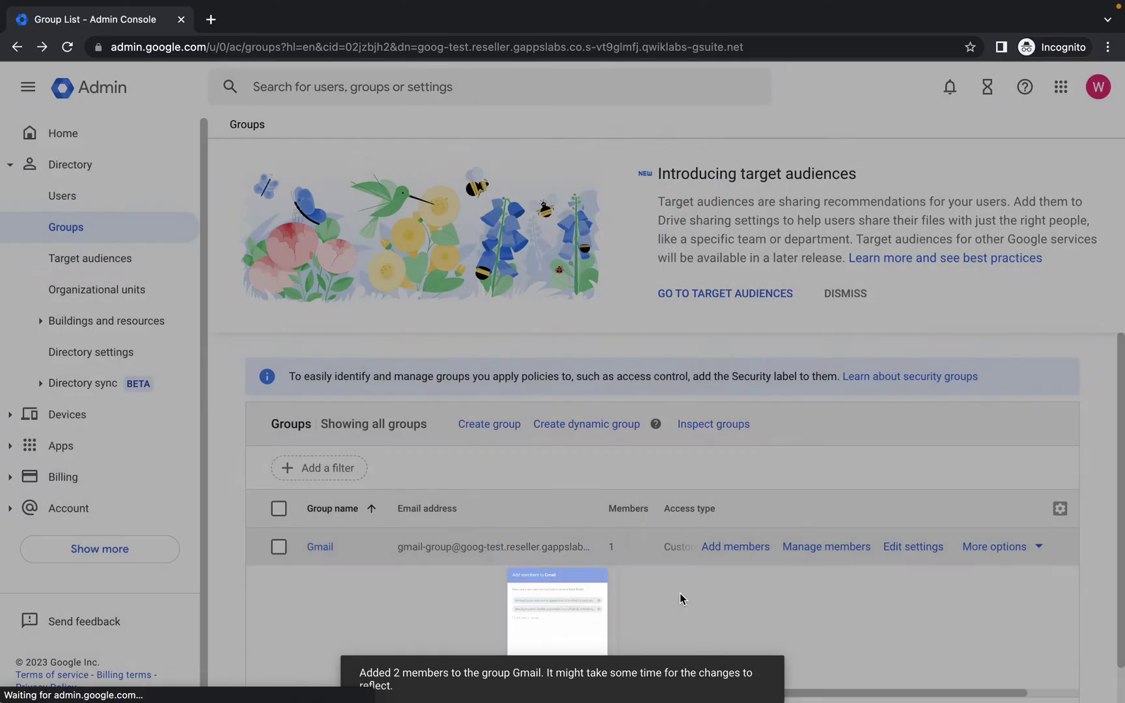
pyautogui.hotkey('ctrl', 'Left')
pyautogui.scroll(-6, 463, 466)
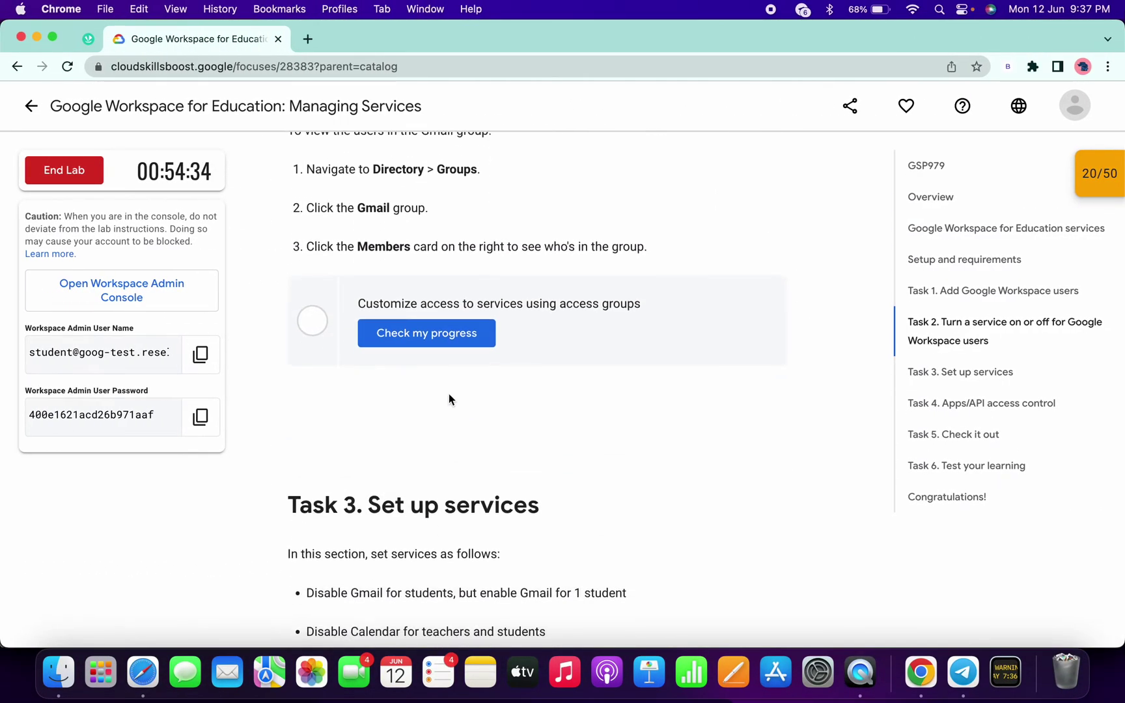
# Step: Verify the access-groups task with Check my progress and find the Disable Gmail for students steps
pyautogui.click(421, 334)
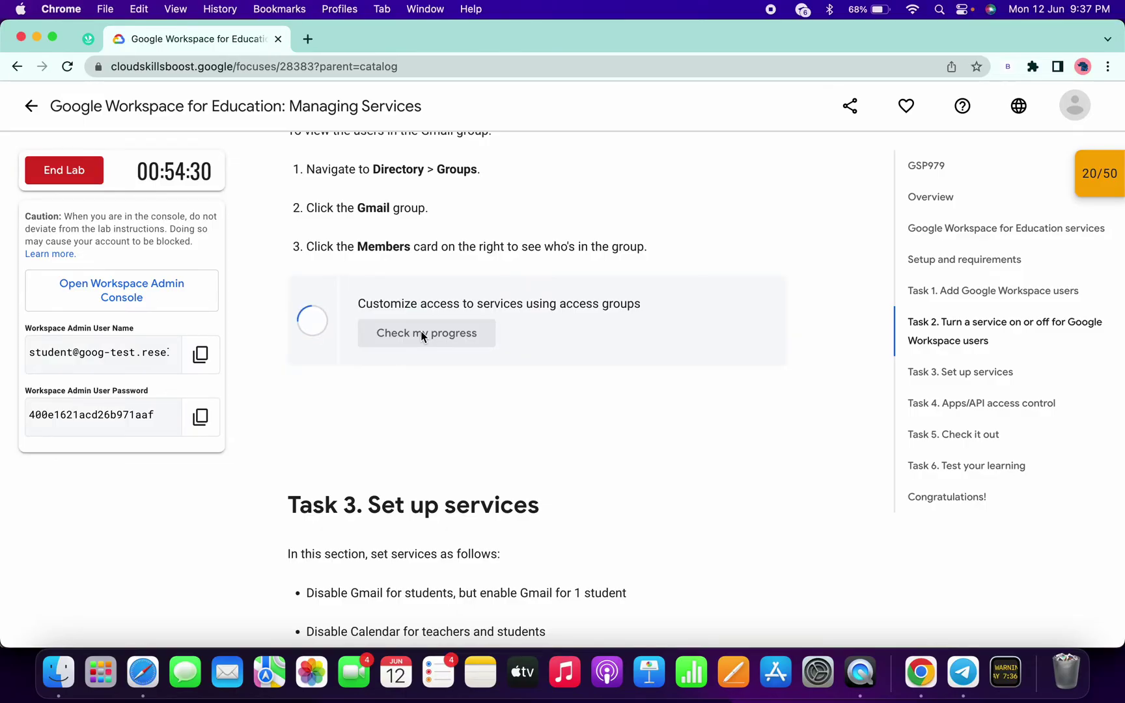
pyautogui.scroll(-5, 422, 334)
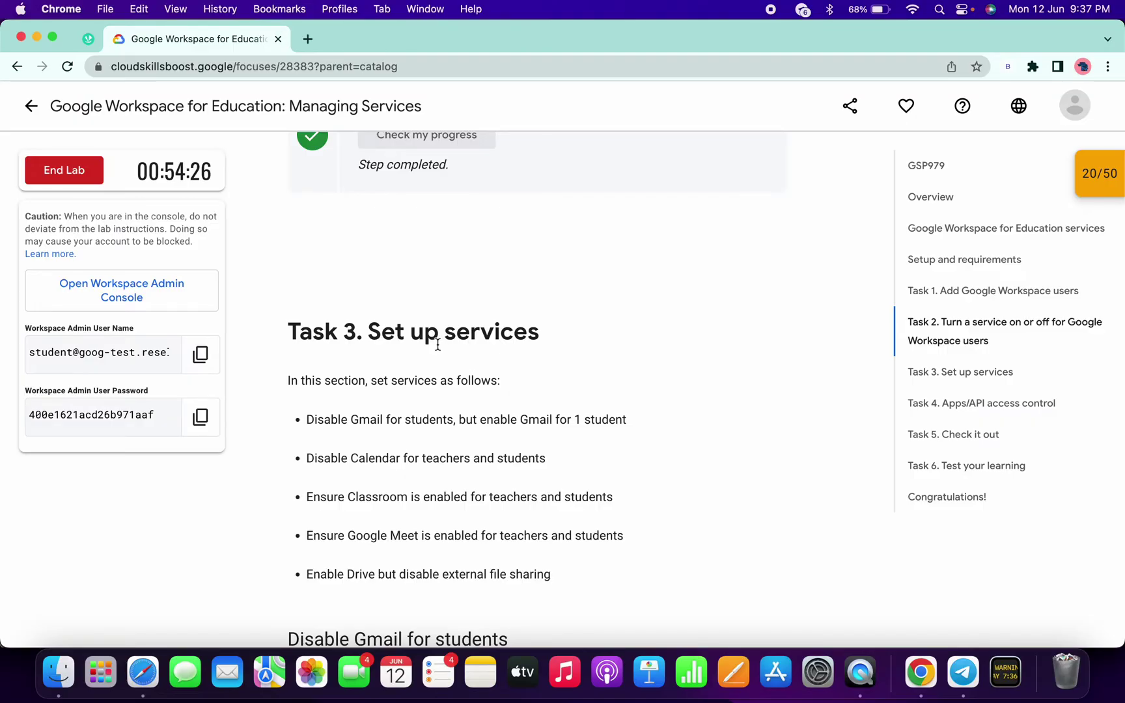
pyautogui.scroll(-8, 437, 345)
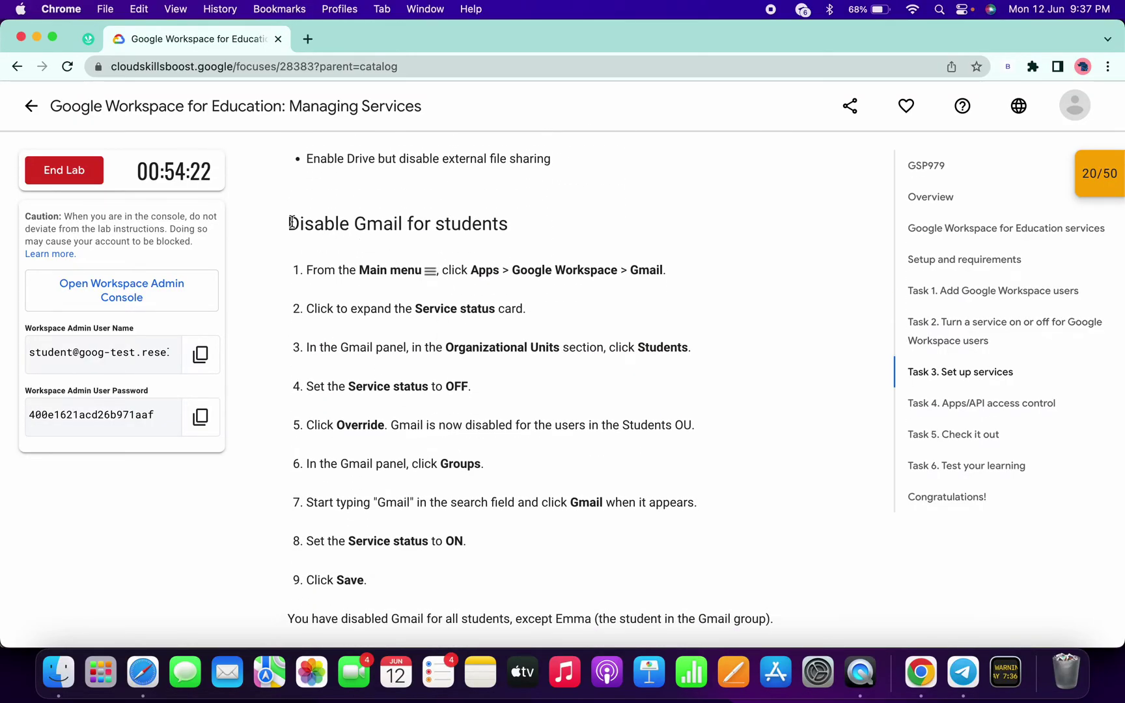
pyautogui.moveTo(287, 226); pyautogui.dragTo(502, 228)
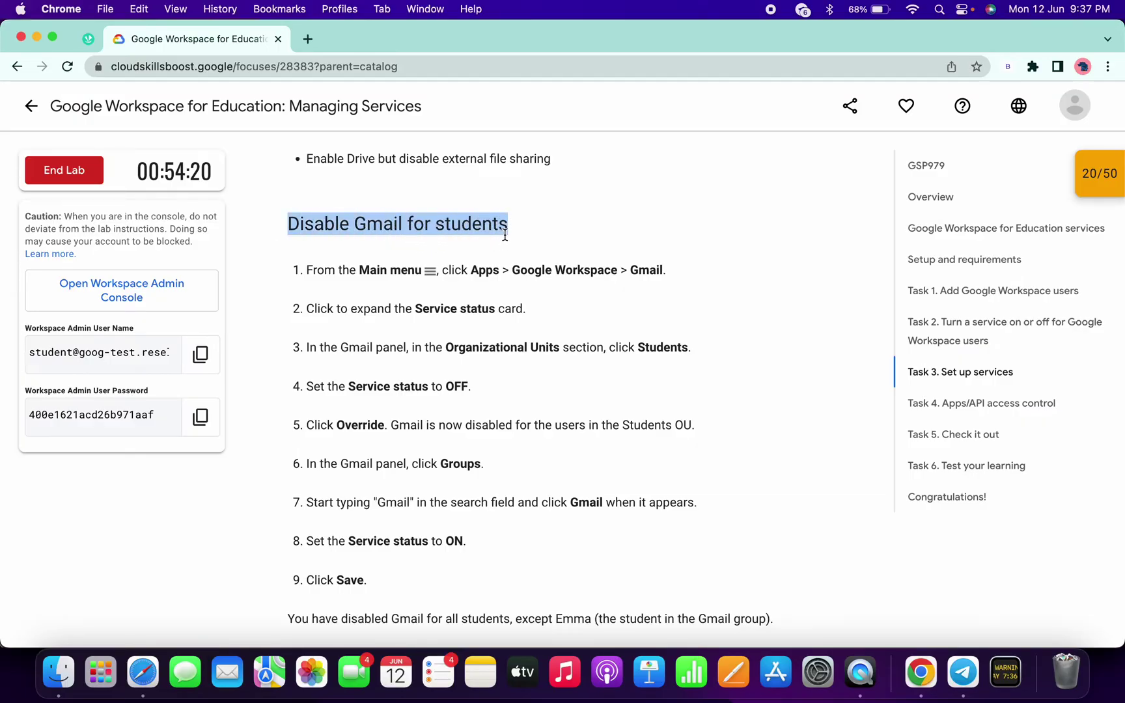
pyautogui.hotkey('ctrl', 'Right')
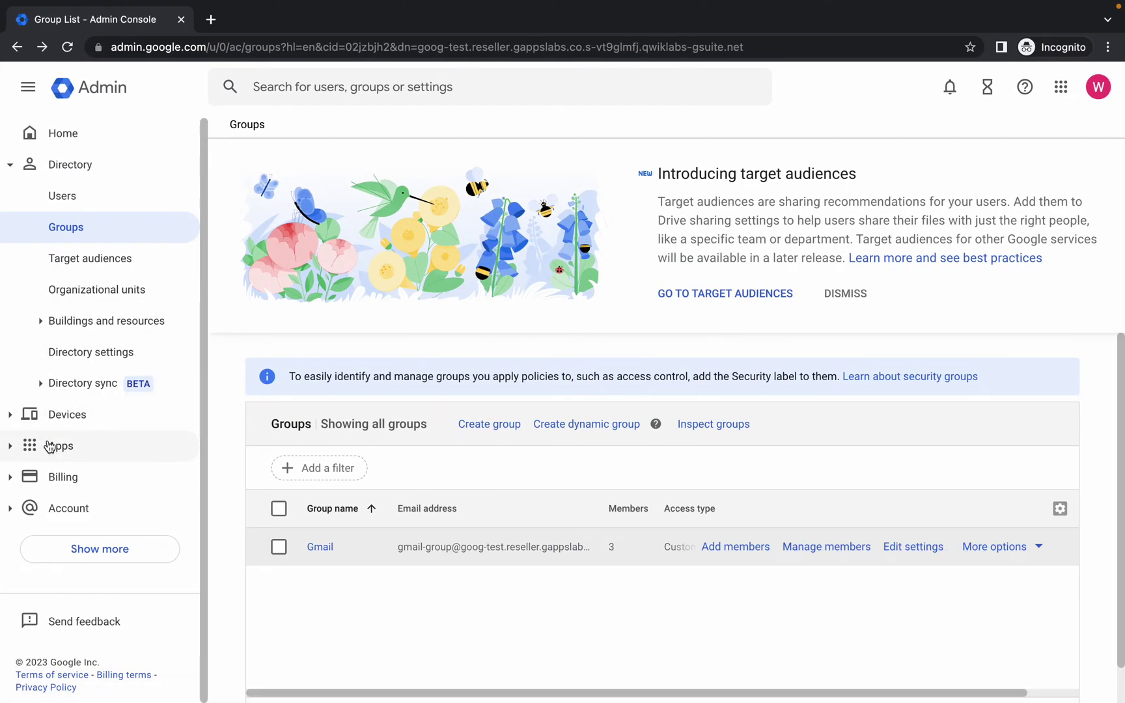
# Step: Override Gmail's service status to OFF for the Students unit and expand Groups
pyautogui.click(46, 445)
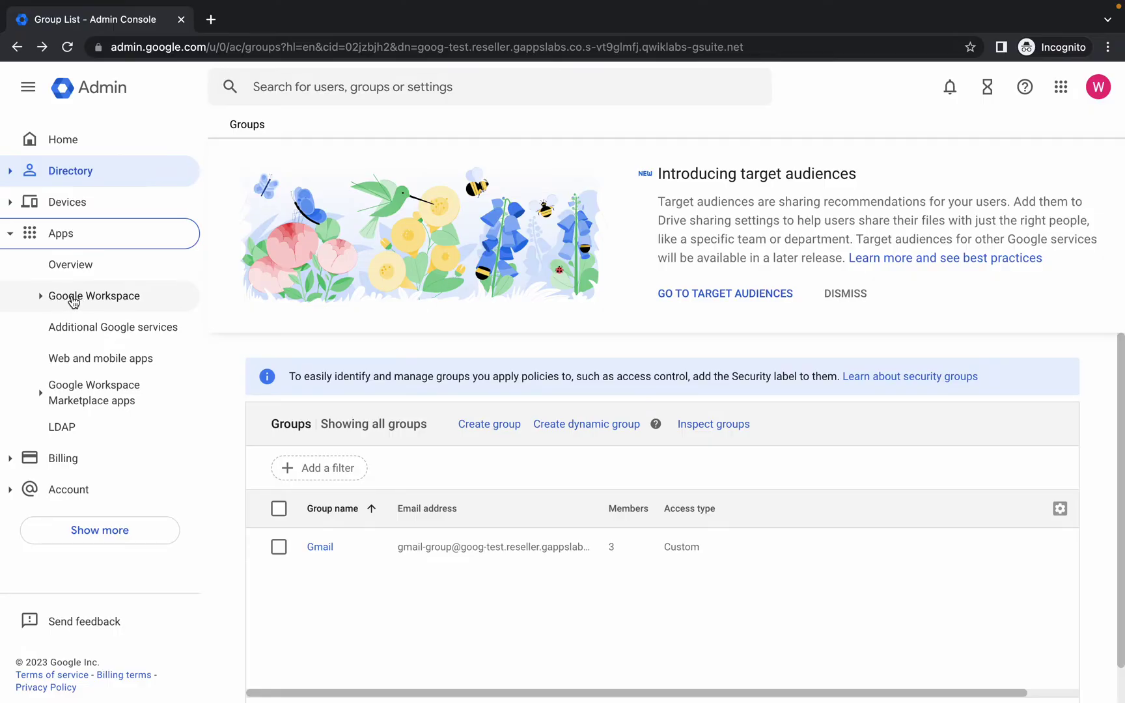
pyautogui.click(93, 301)
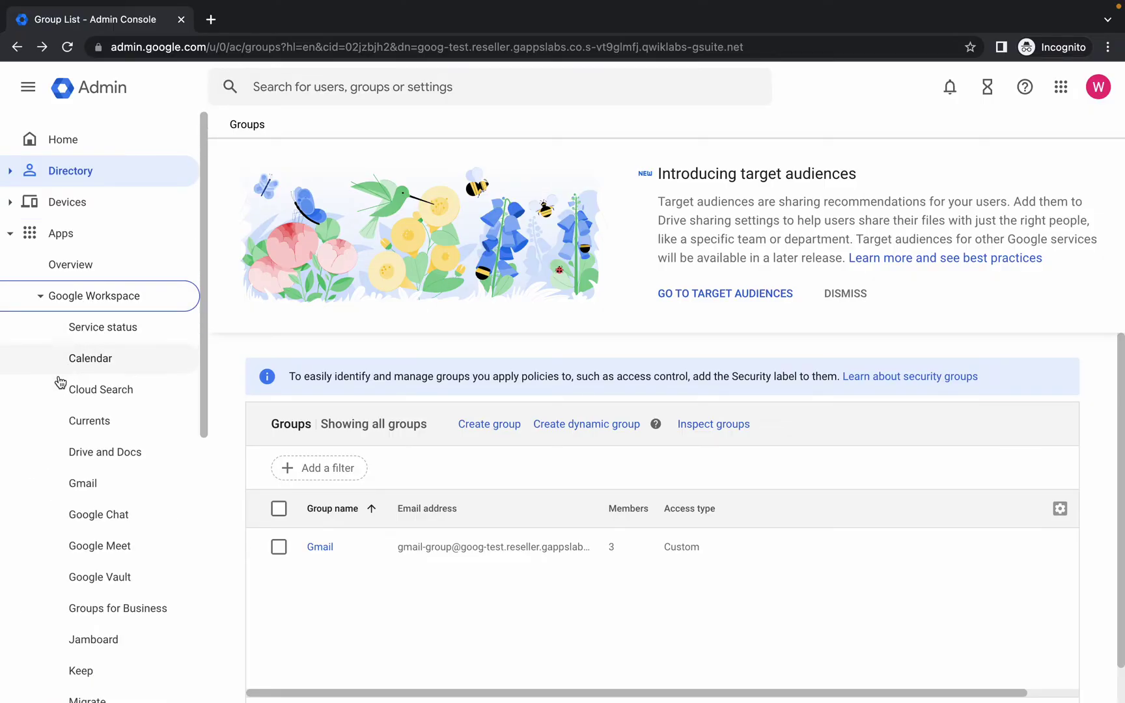
pyautogui.click(88, 485)
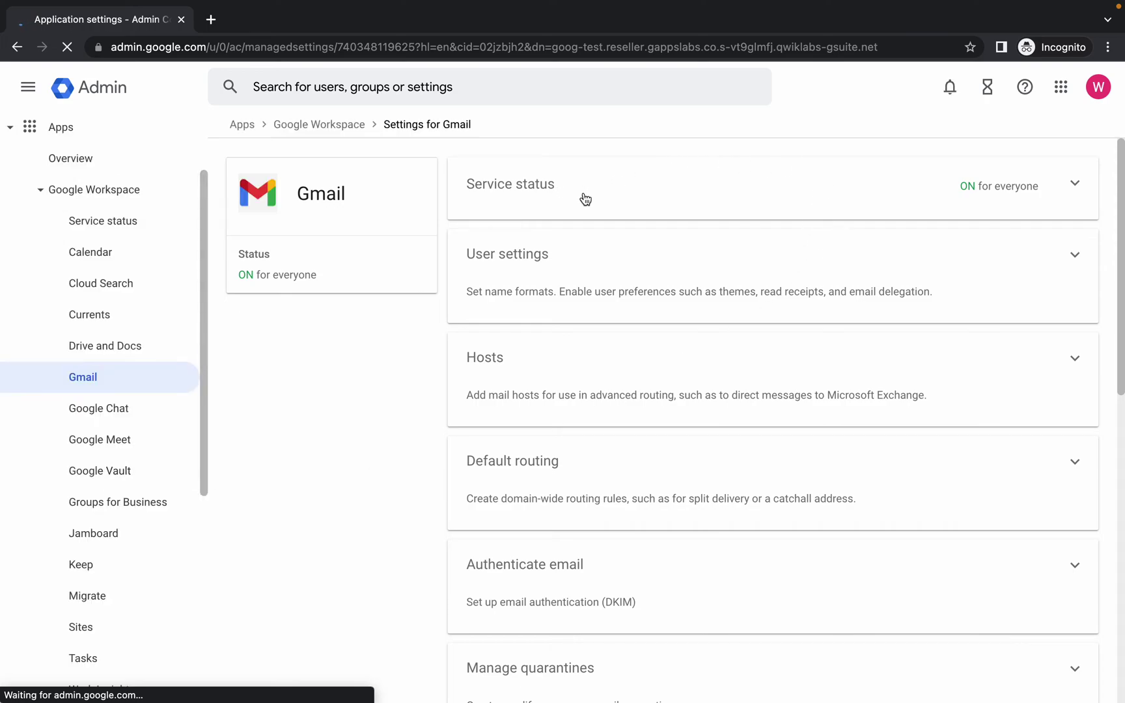
pyautogui.click(636, 200)
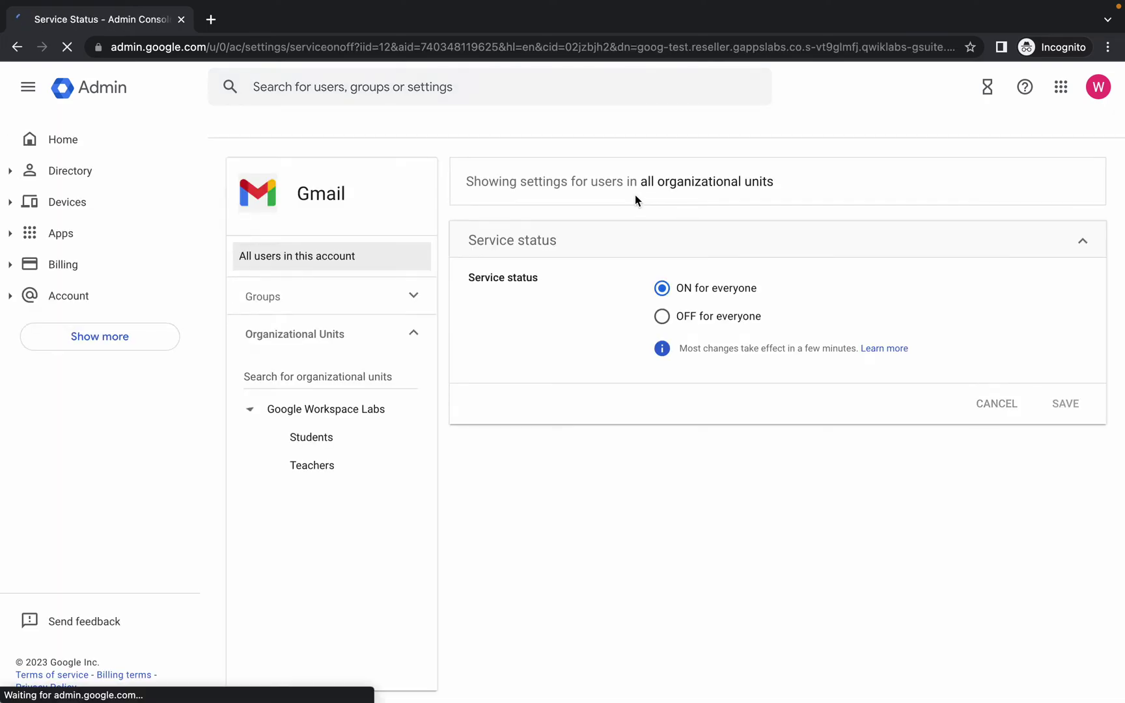
pyautogui.click(325, 443)
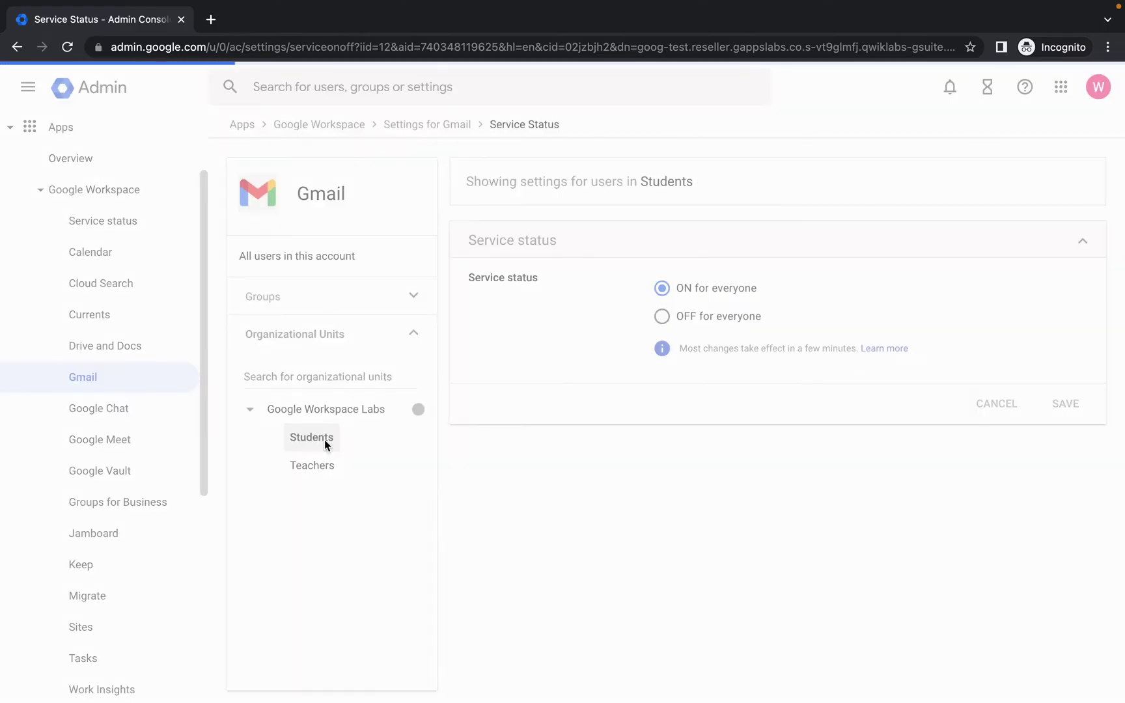
pyautogui.click(660, 318)
pyautogui.click(1066, 413)
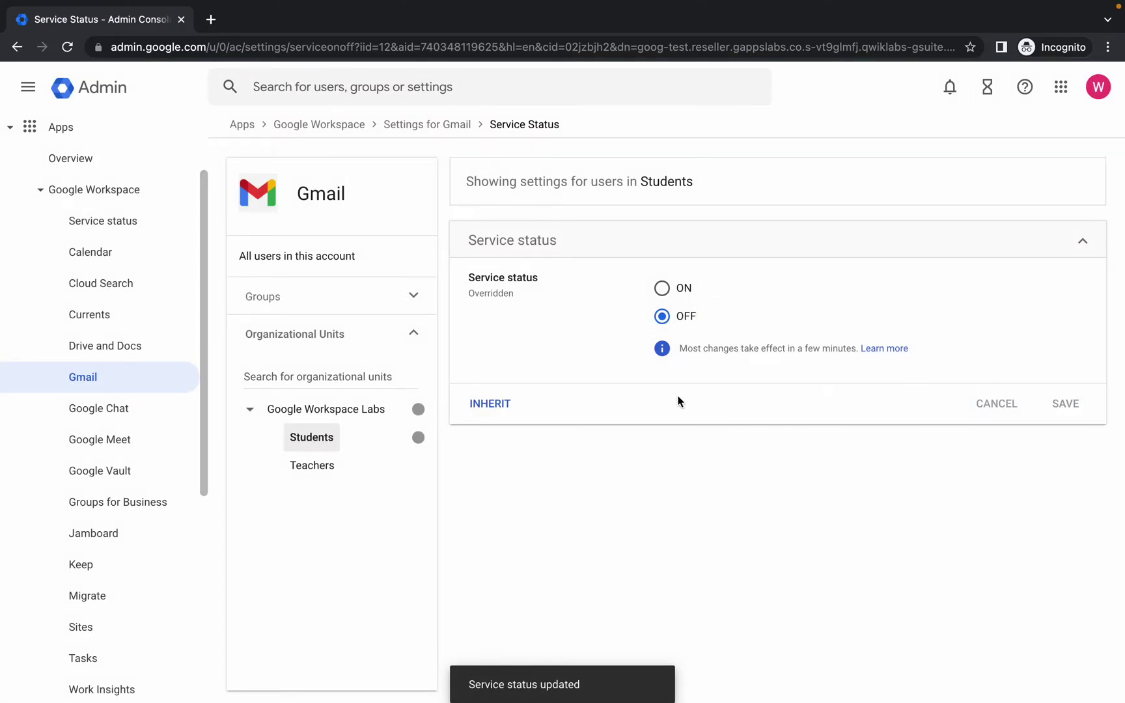
pyautogui.click(266, 299)
pyautogui.press('super+grave')
# Step: Select the Gmail group, set Gmail's service status ON for it, and save
pyautogui.scroll(-4, 429, 376)
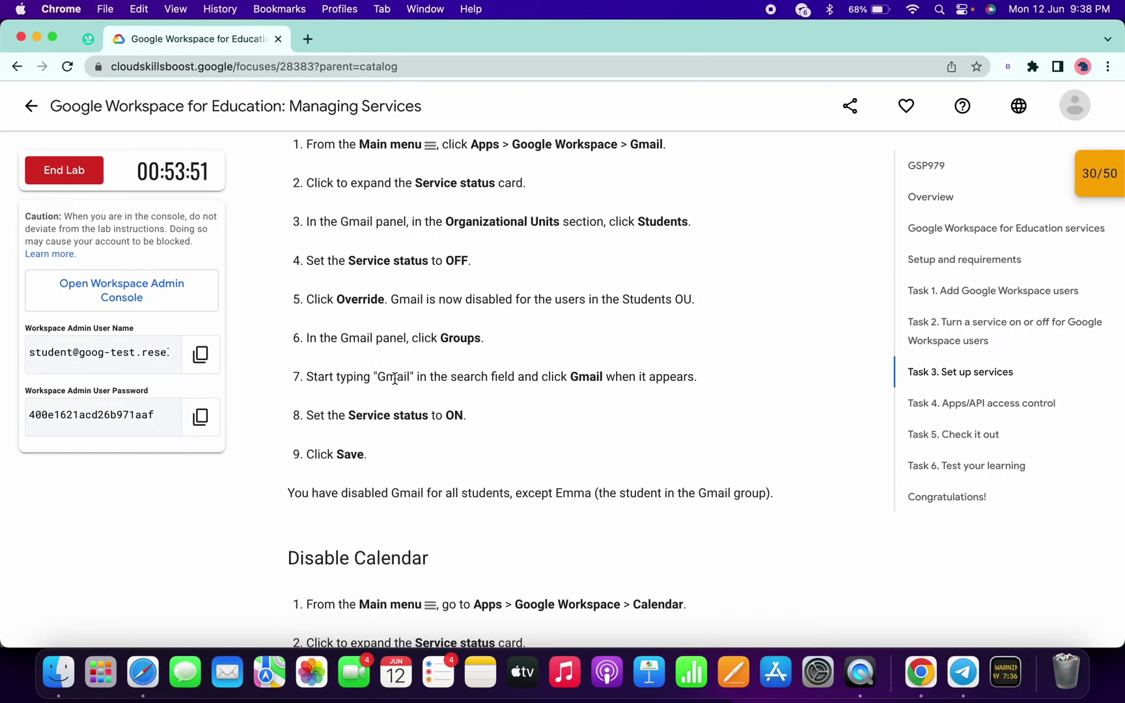
pyautogui.doubleClick(395, 378)
pyautogui.hotkey('ctrl', 'c')
pyautogui.press('super+grave')
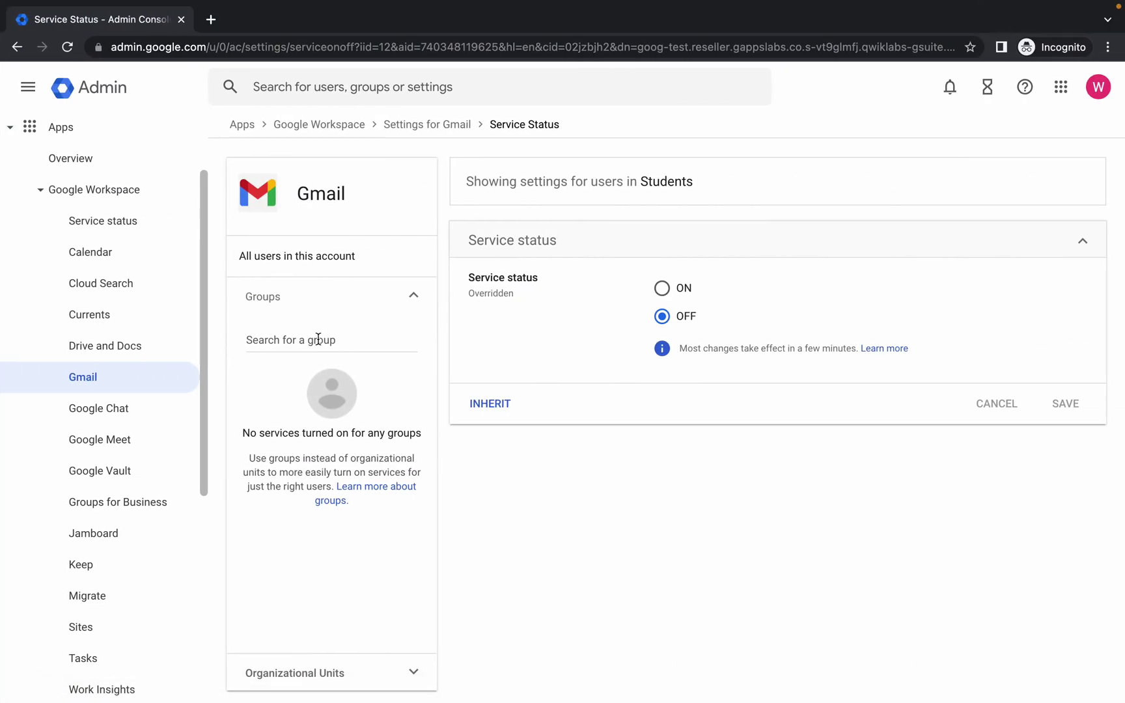
pyautogui.click(317, 340)
pyautogui.hotkey('ctrl', 'v')
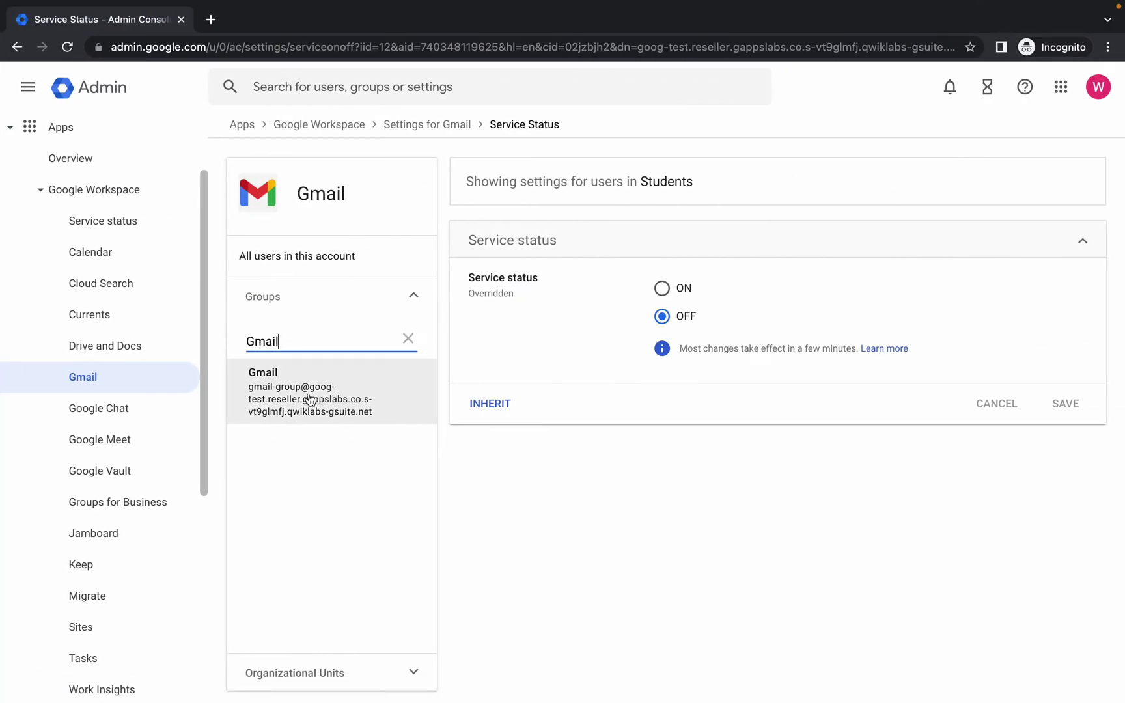
pyautogui.click(309, 398)
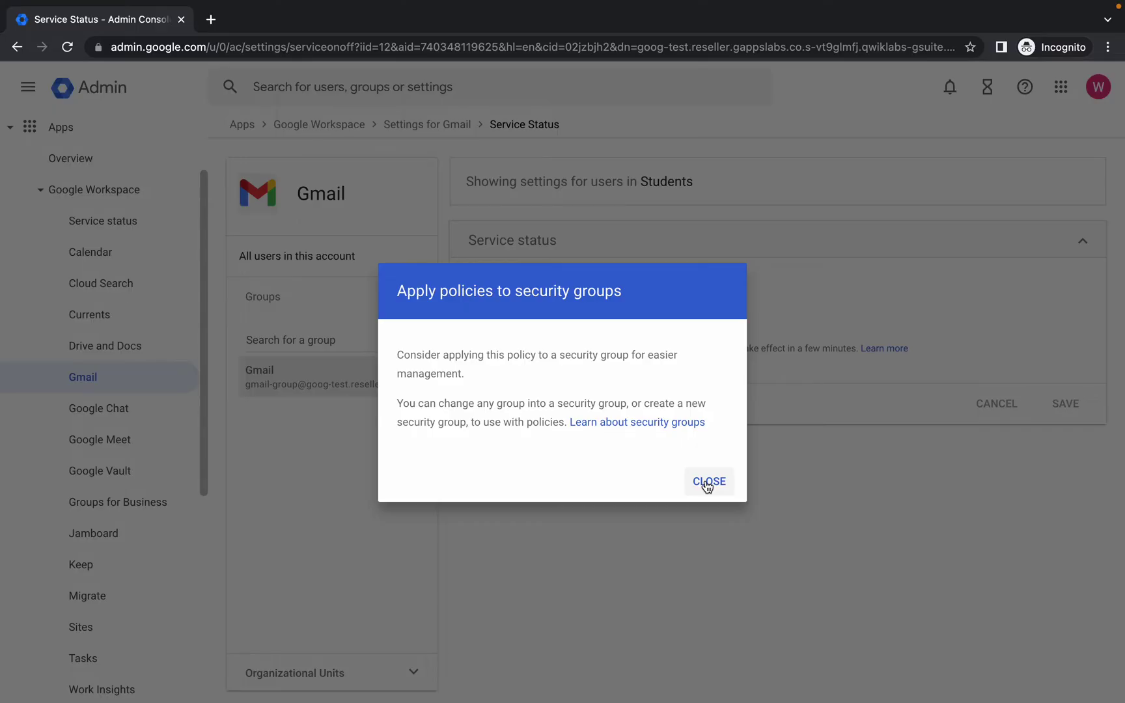
pyautogui.click(707, 483)
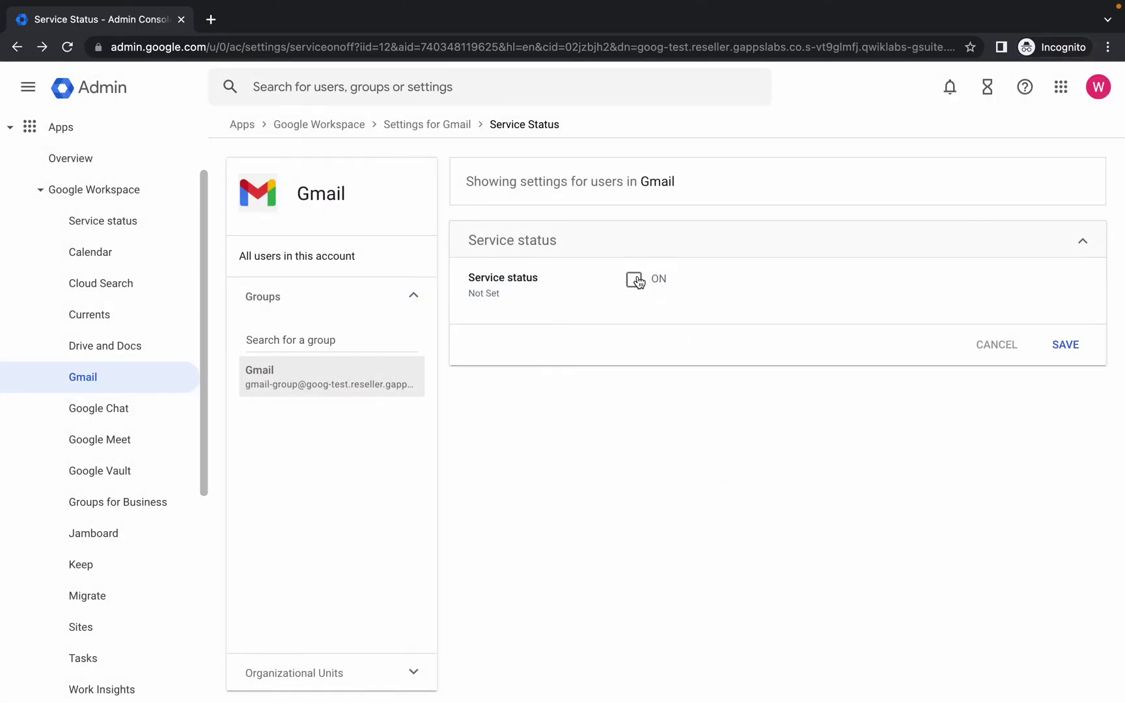
pyautogui.click(635, 280)
pyautogui.click(1065, 345)
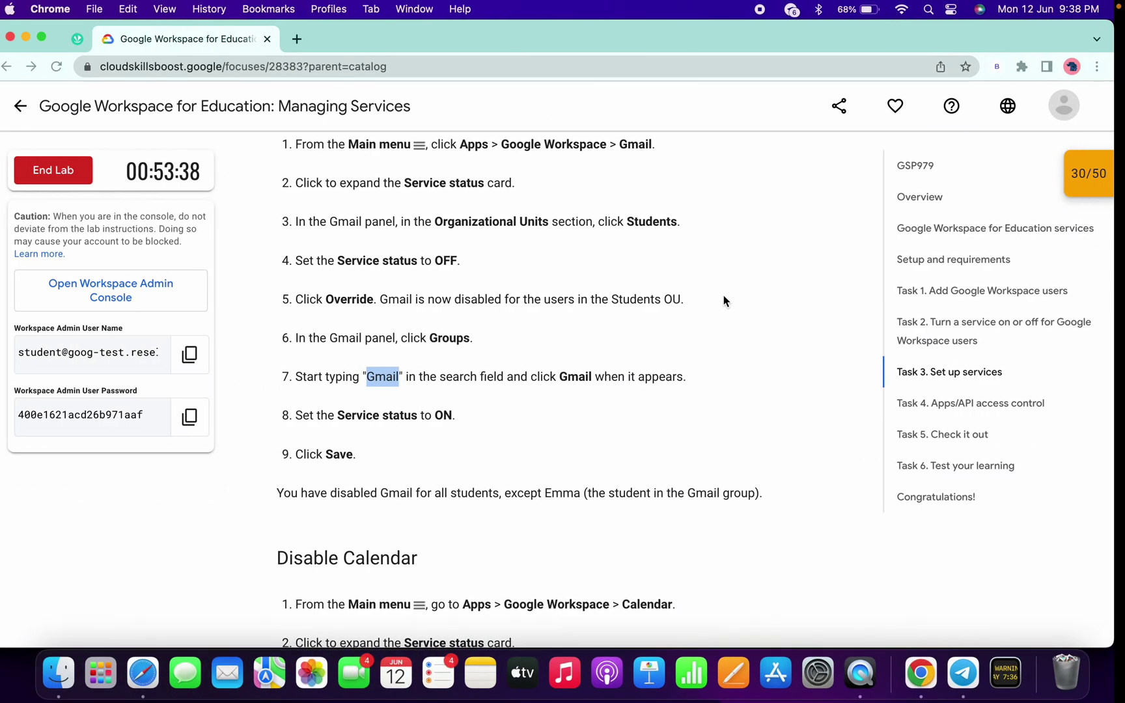
# Step: Open the Calendar settings for the Disable Calendar task
pyautogui.scroll(-5, 636, 382)
pyautogui.moveTo(287, 352); pyautogui.dragTo(467, 354)
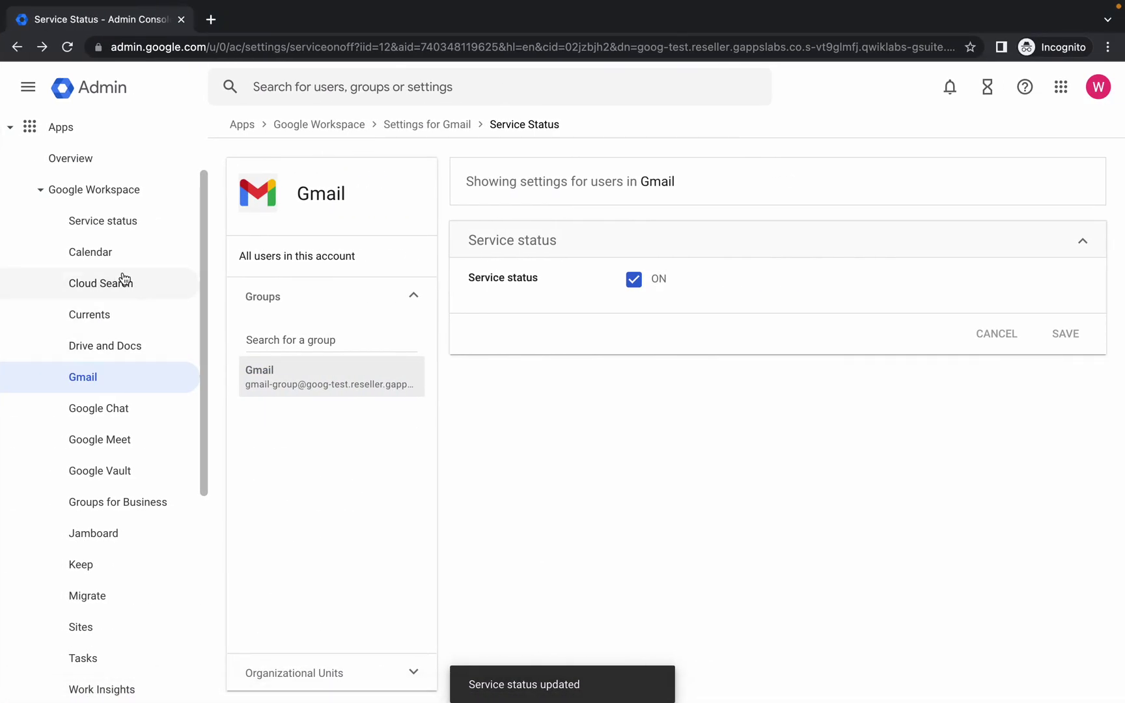
pyautogui.click(117, 253)
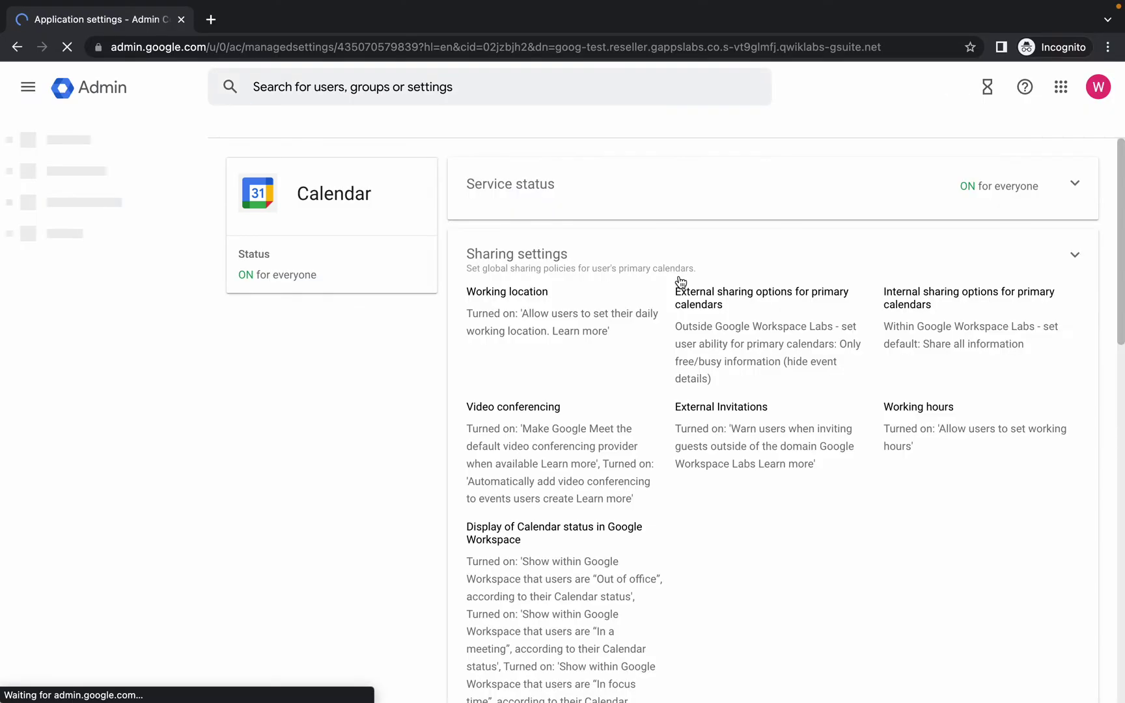
# Step: Set Calendar's service status OFF for everyone and save
pyautogui.click(890, 192)
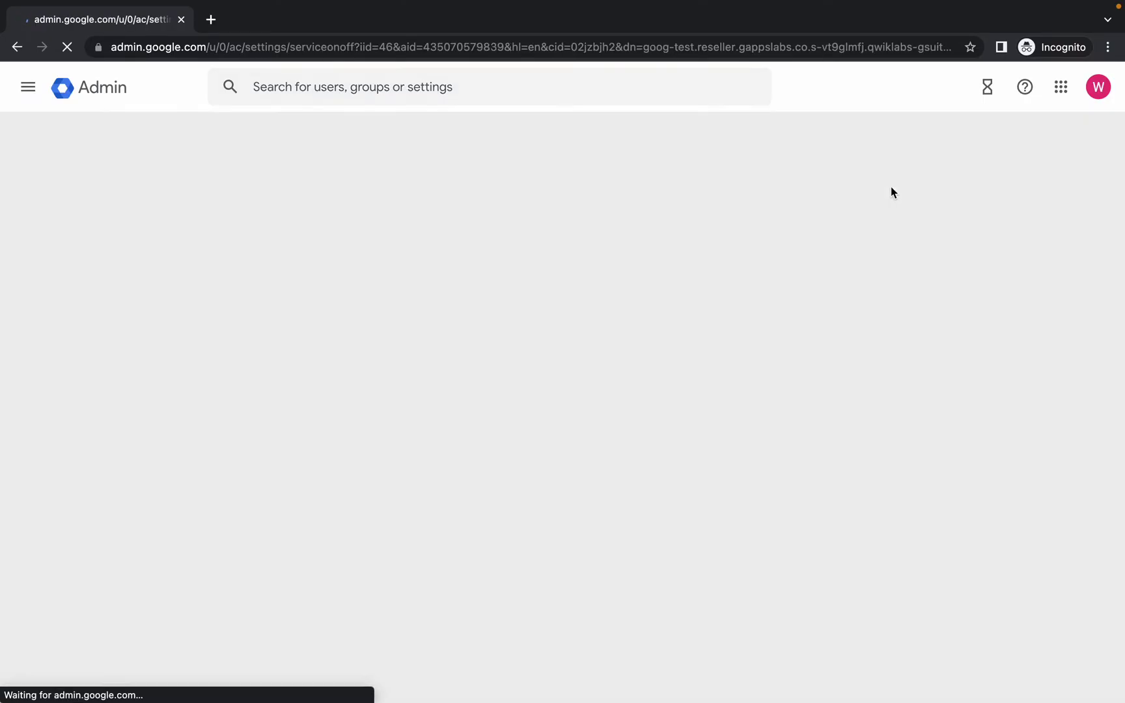
pyautogui.click(671, 318)
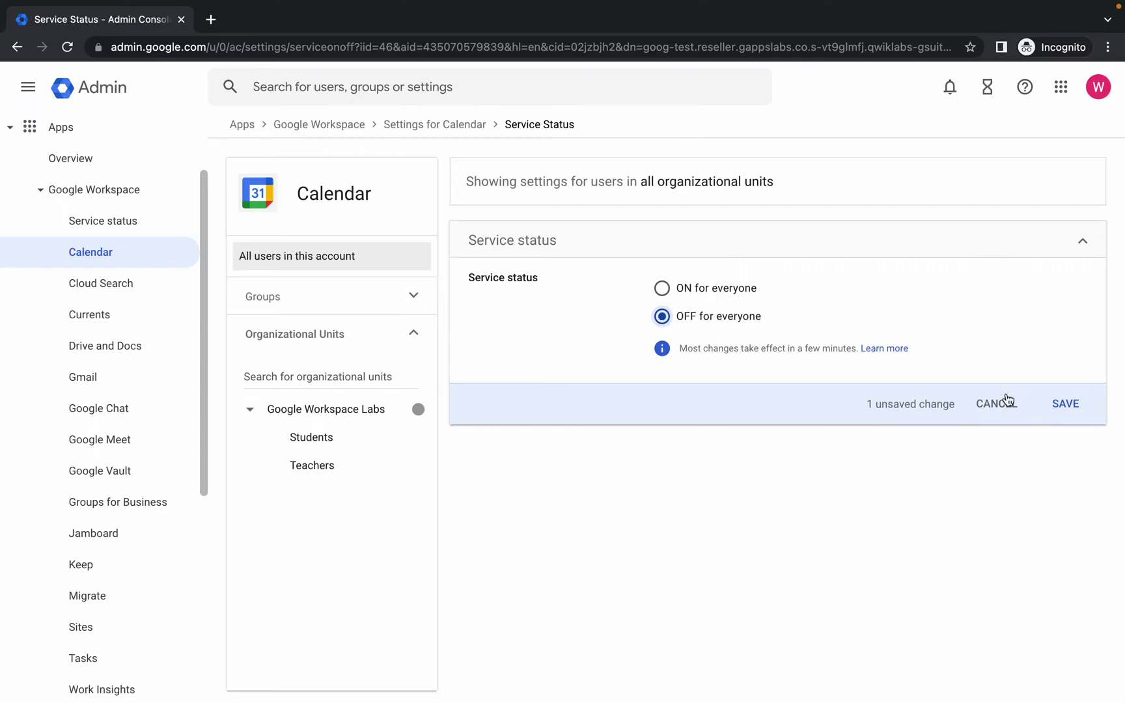
pyautogui.click(1058, 403)
# Step: Open Google Meet's service status page, where Meet is already ON for everyone
pyautogui.hotkey('ctrl', 'Left')
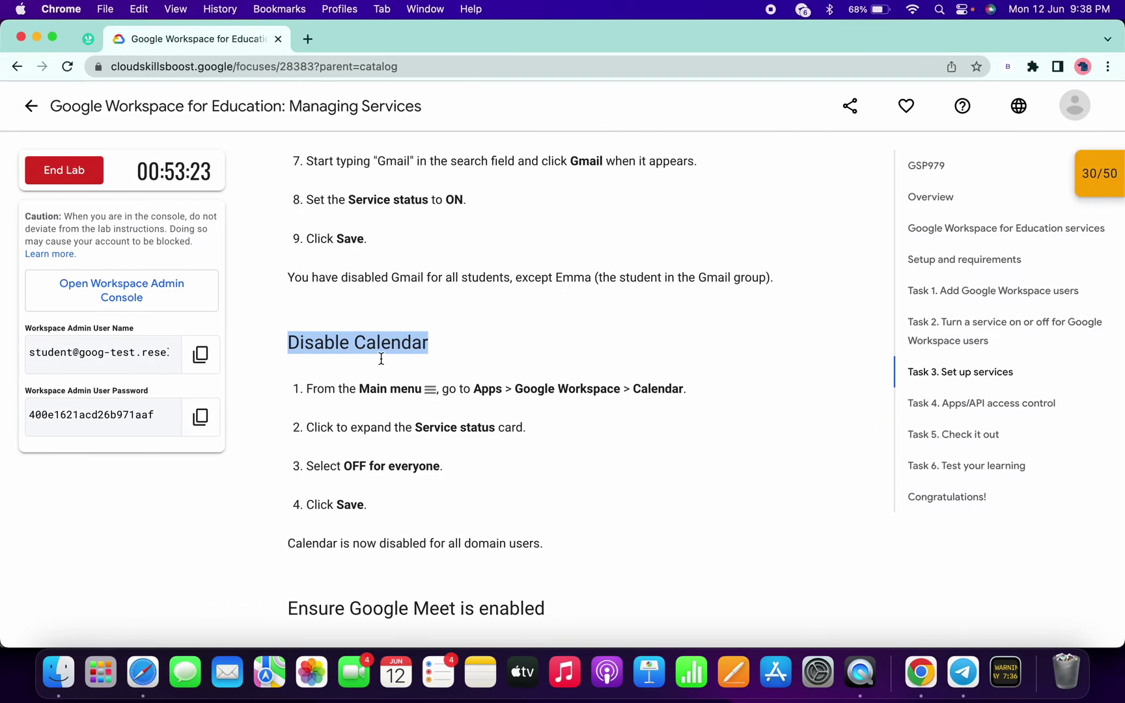
pyautogui.scroll(-5, 455, 414)
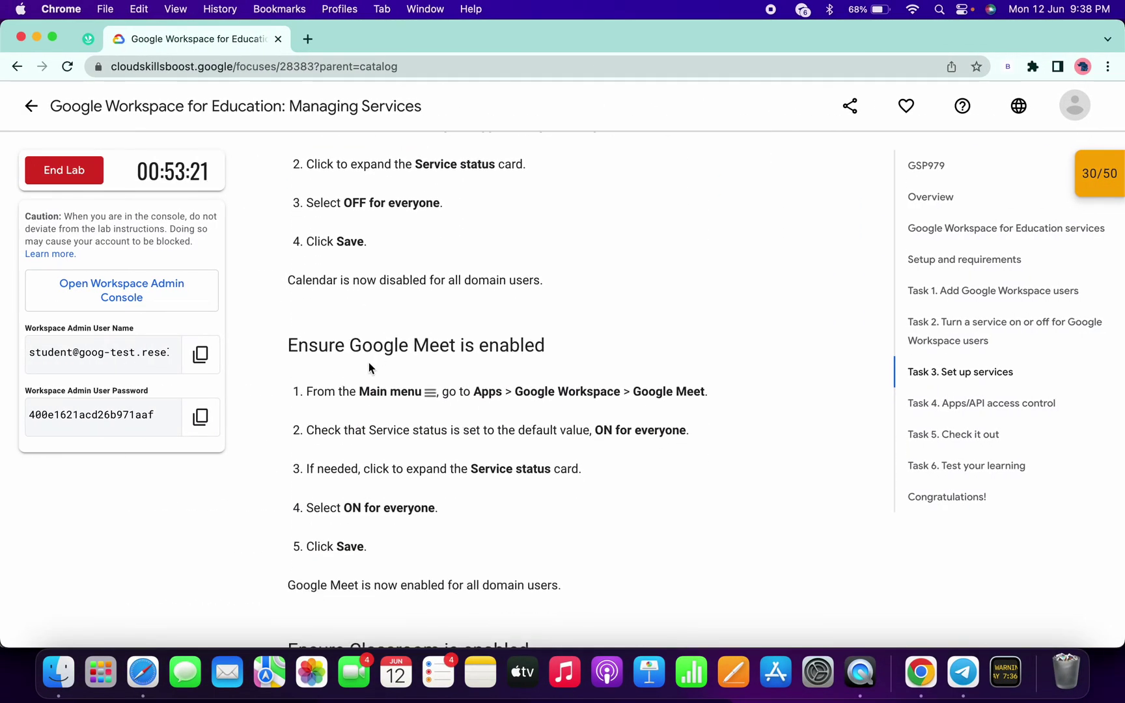
pyautogui.moveTo(352, 347); pyautogui.dragTo(554, 355)
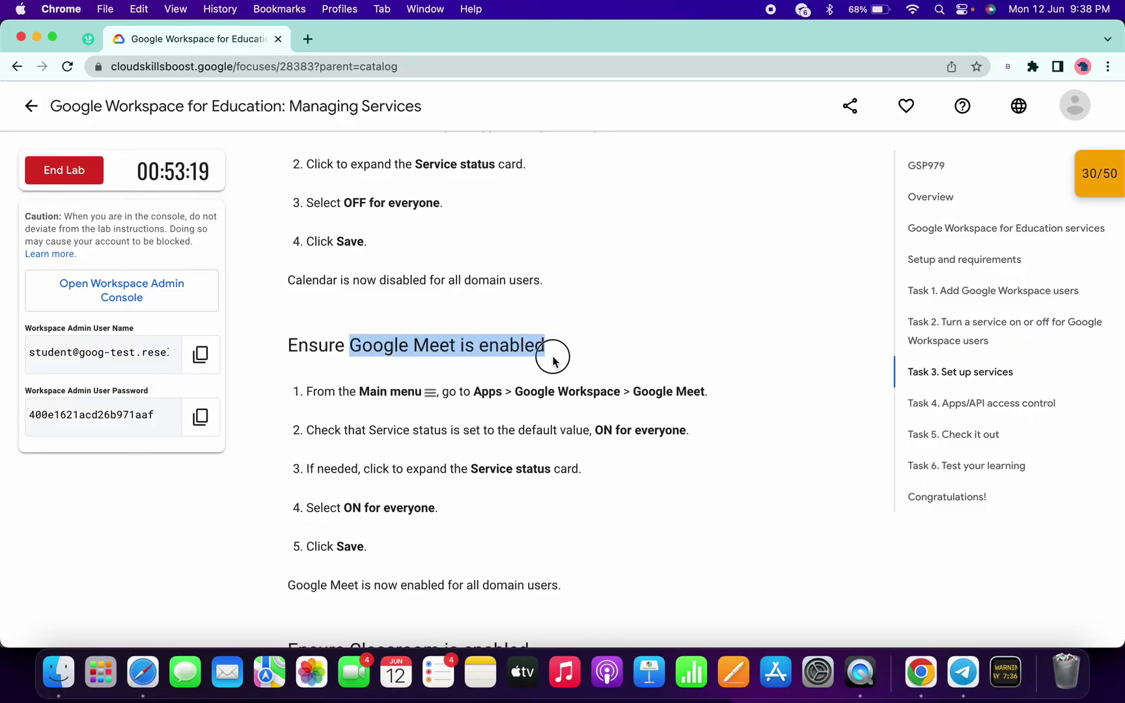
pyautogui.hotkey('ctrl', 'Right')
pyautogui.click(101, 440)
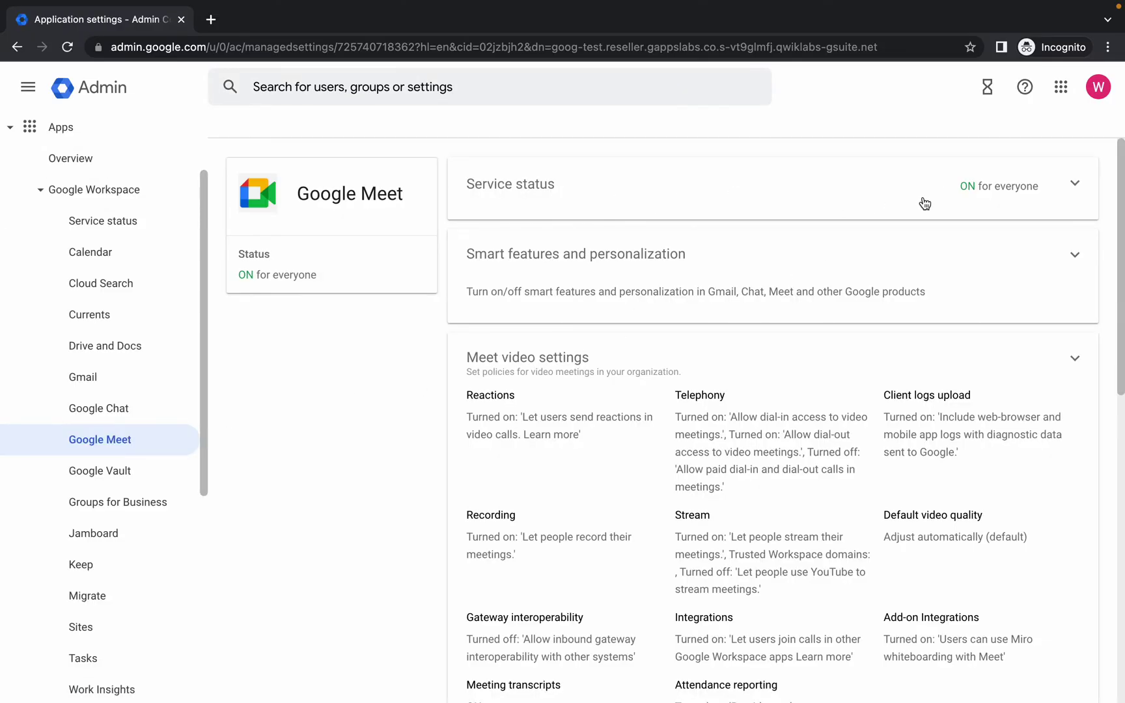
pyautogui.click(798, 217)
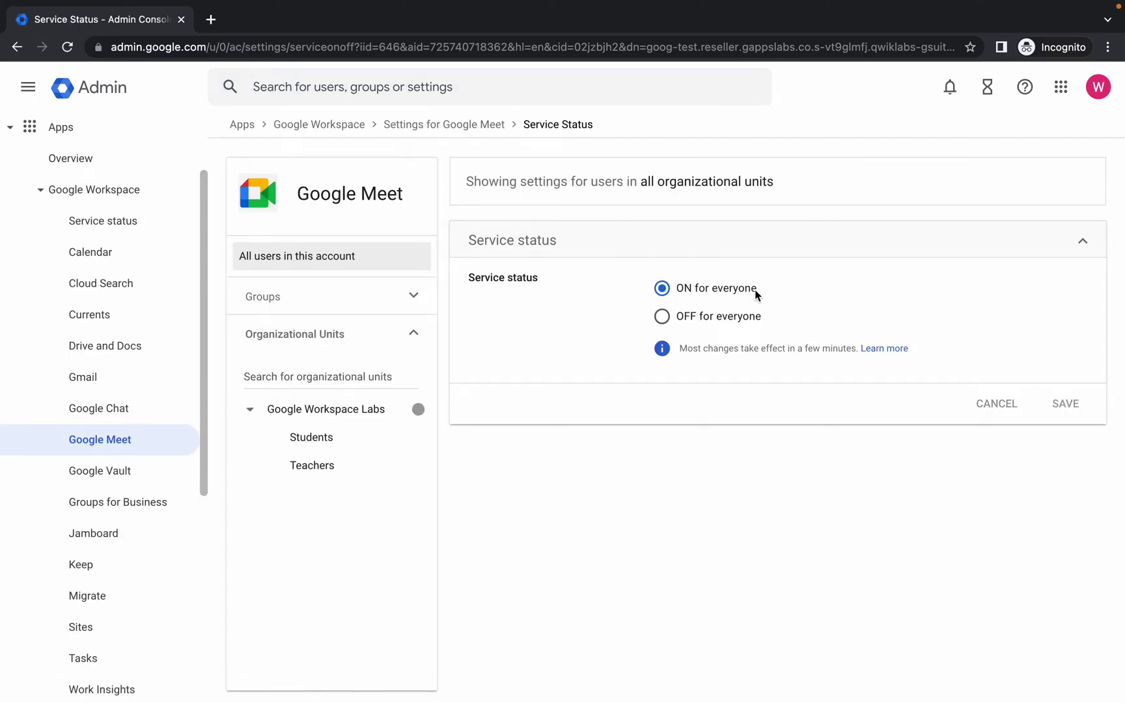
pyautogui.press('super+Tab')
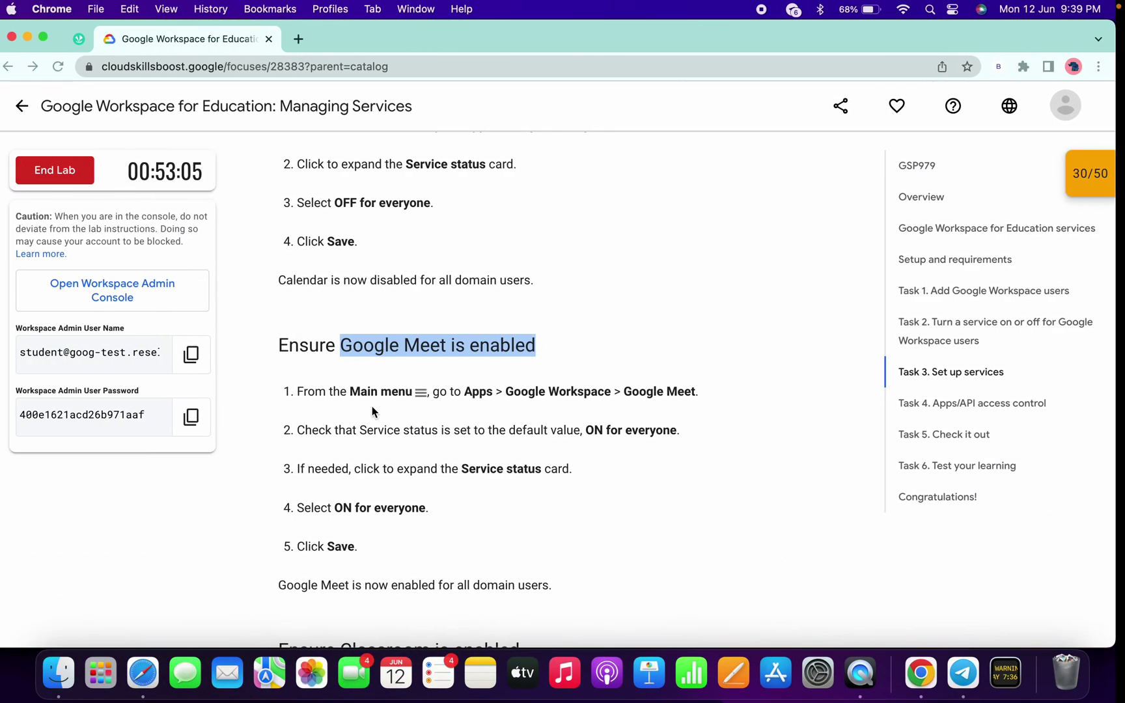
pyautogui.scroll(-6, 376, 384)
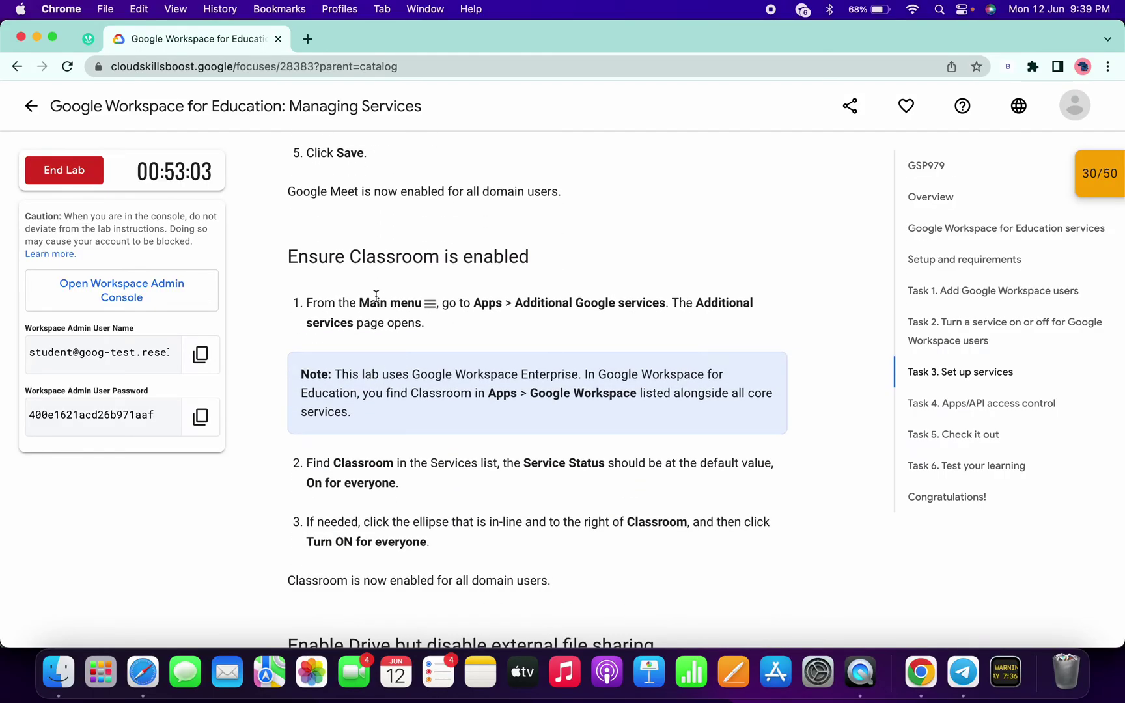
pyautogui.scroll(-7, 468, 363)
pyautogui.scroll(1, 468, 363)
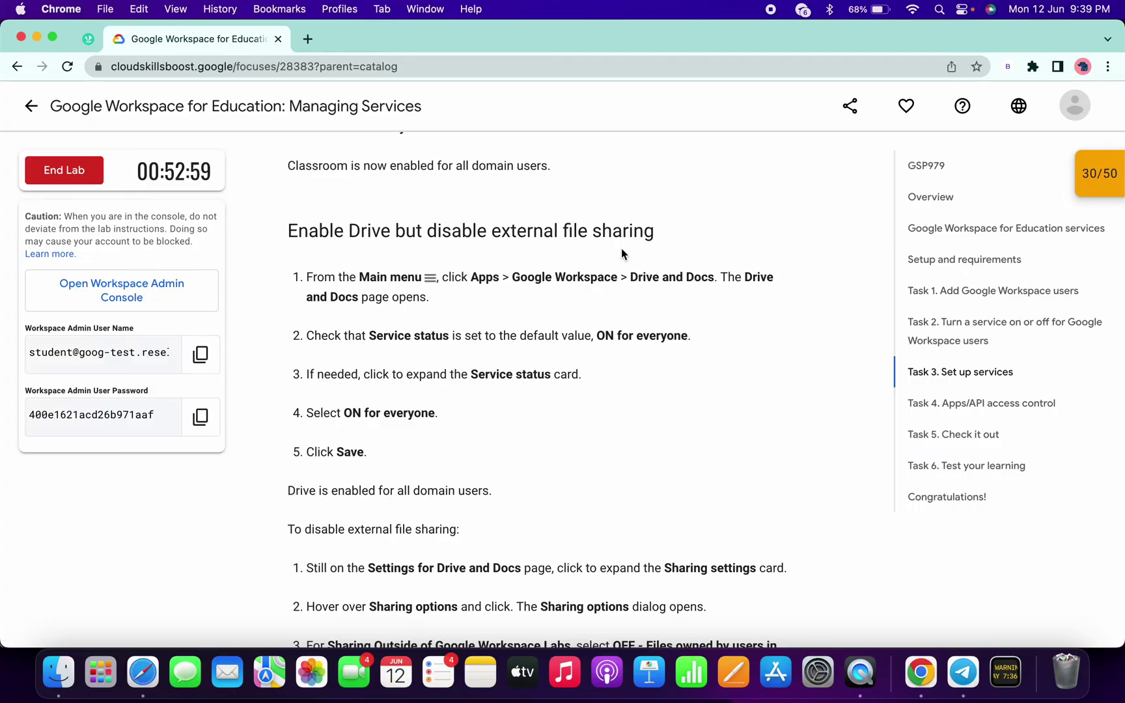
pyautogui.press('super+Tab')
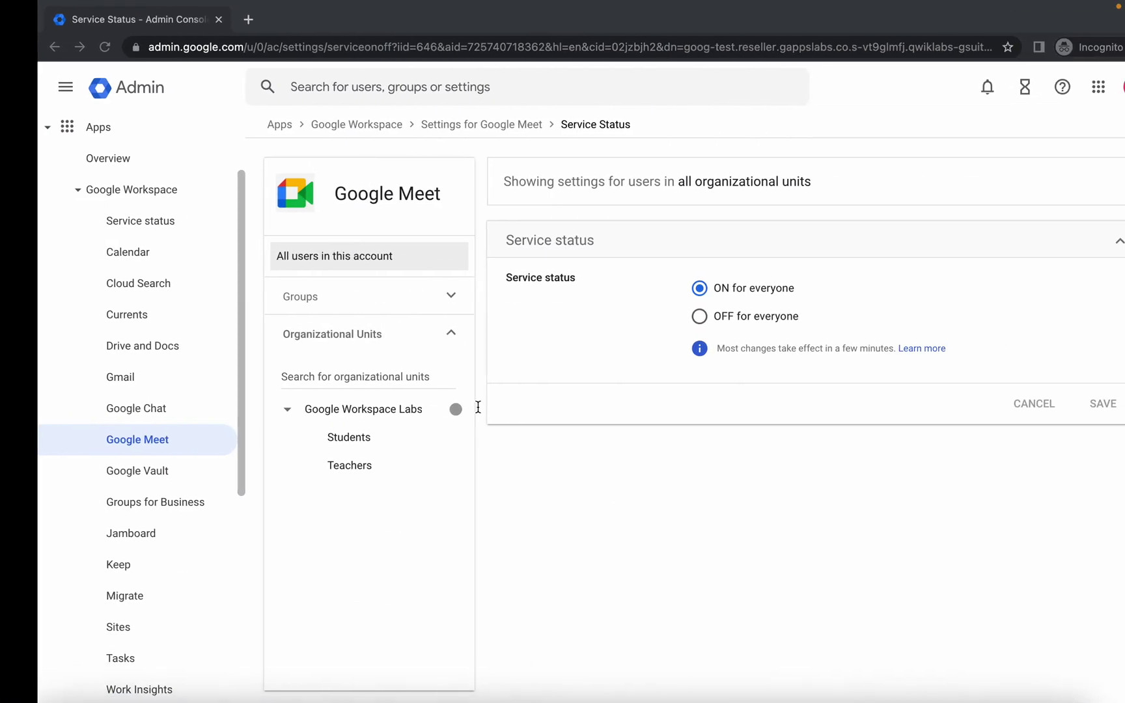
# Step: In Drive sharing settings, turn external sharing OFF, disallow receiving outside files, and save
pyautogui.click(122, 352)
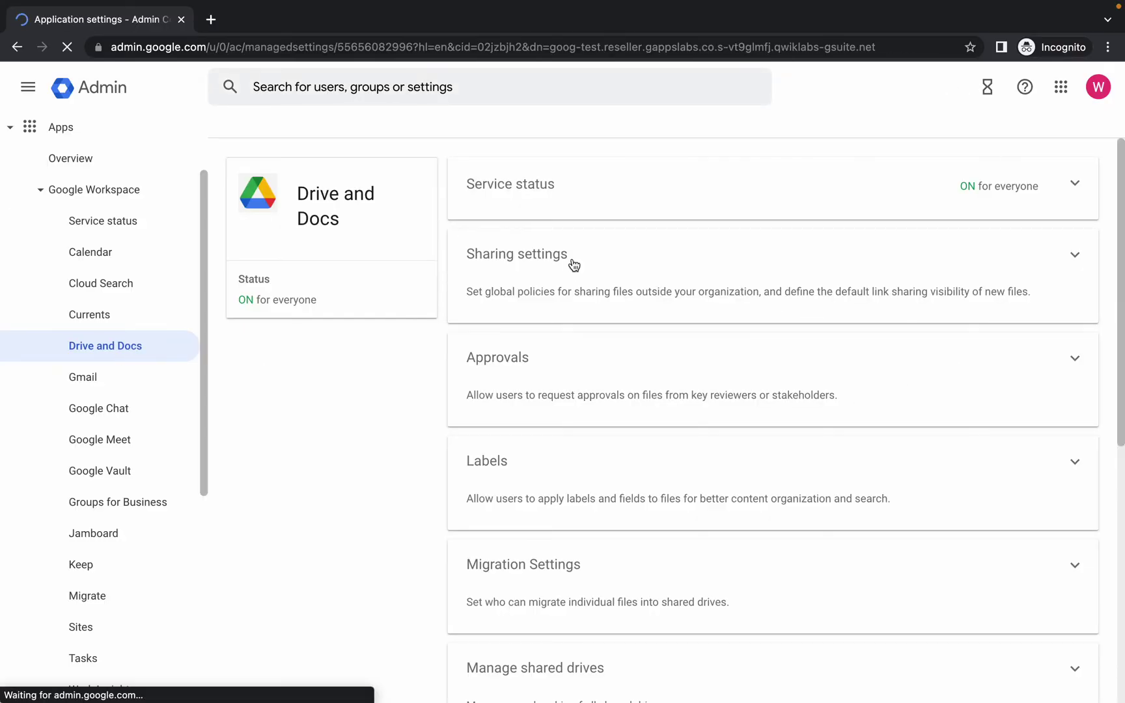
pyautogui.click(574, 265)
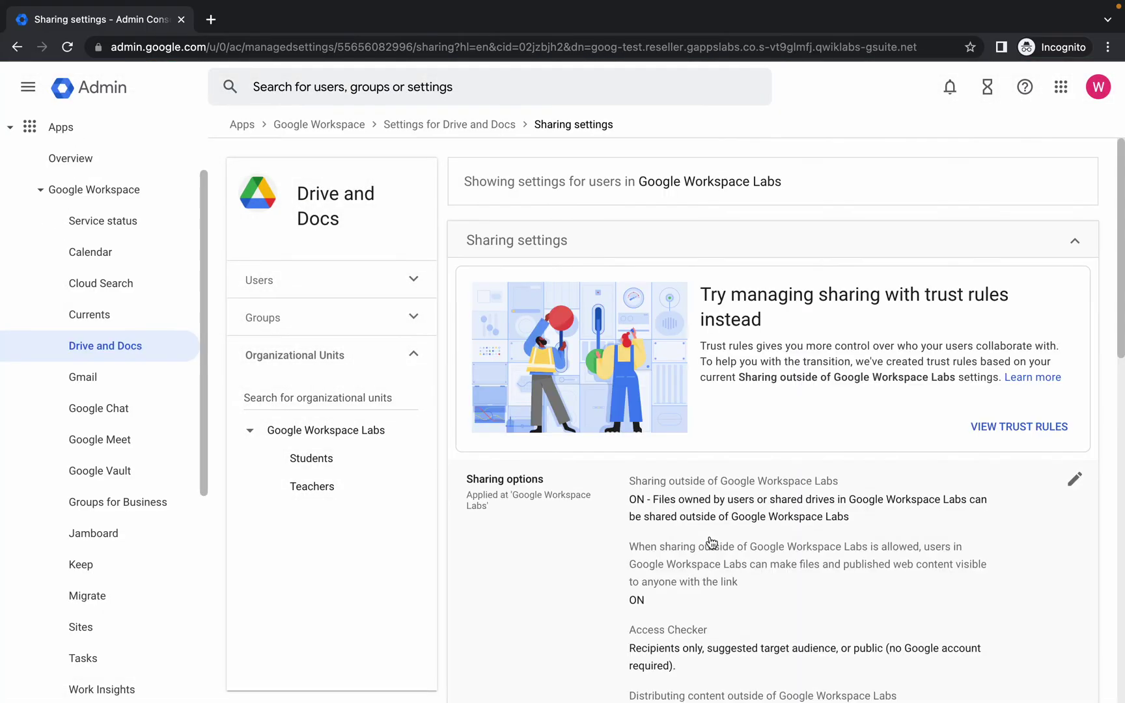
pyautogui.scroll(-2, 753, 508)
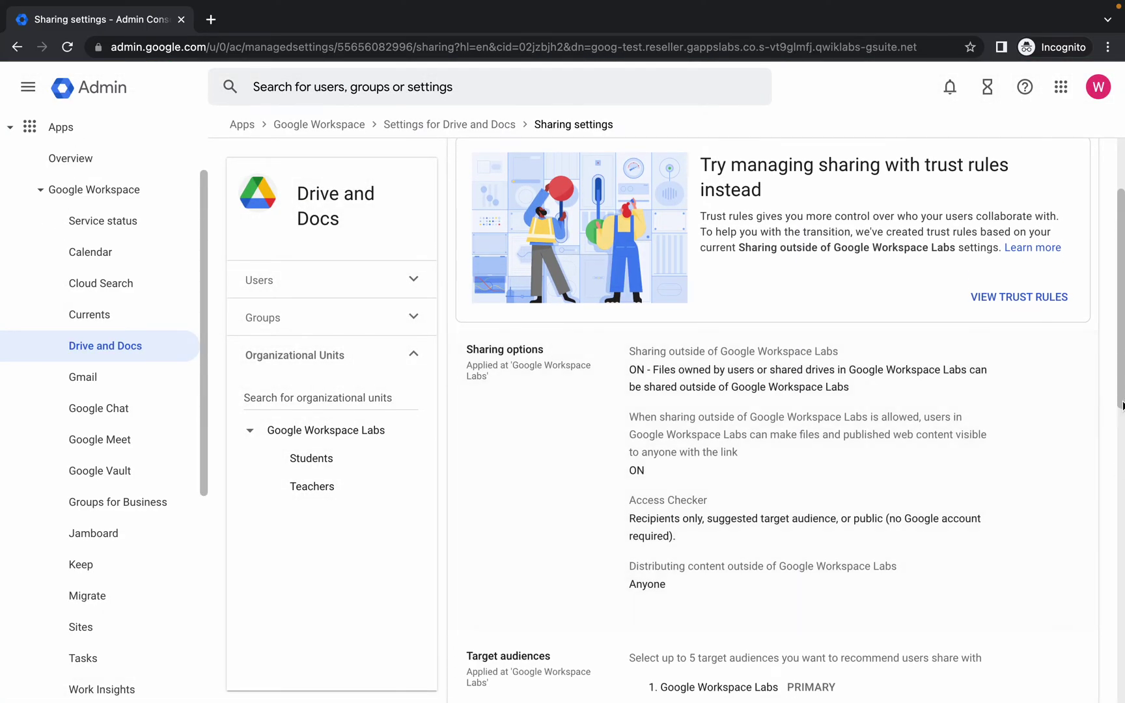
pyautogui.click(1073, 355)
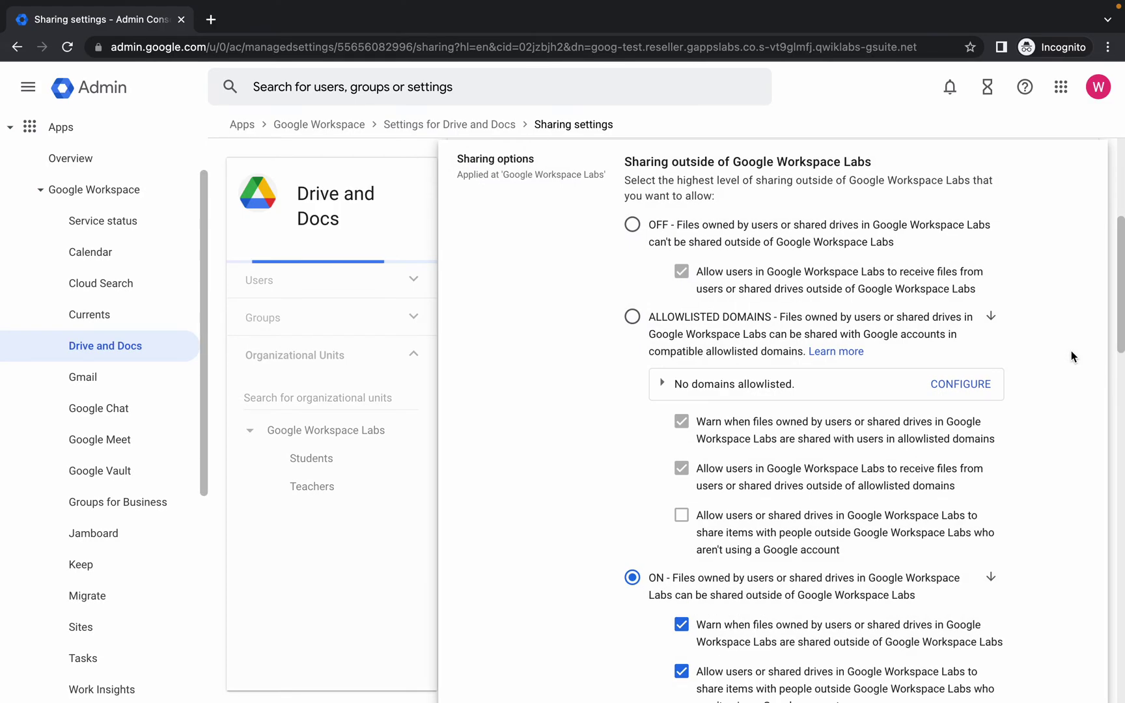
pyautogui.click(633, 226)
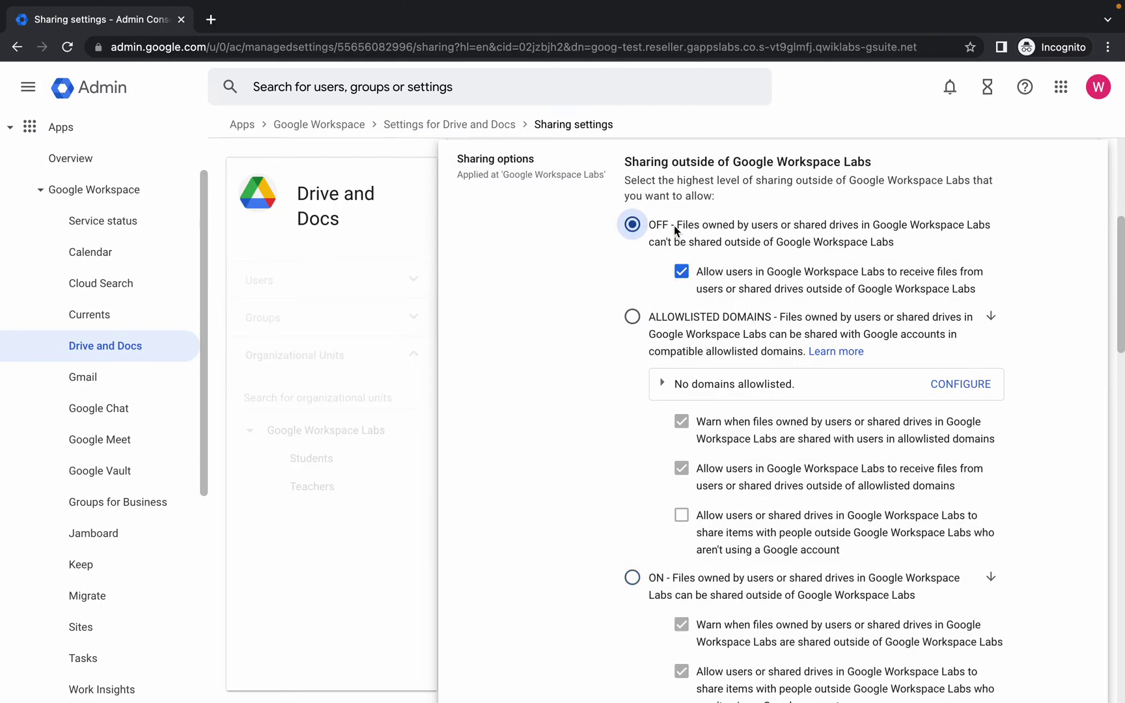
pyautogui.click(679, 272)
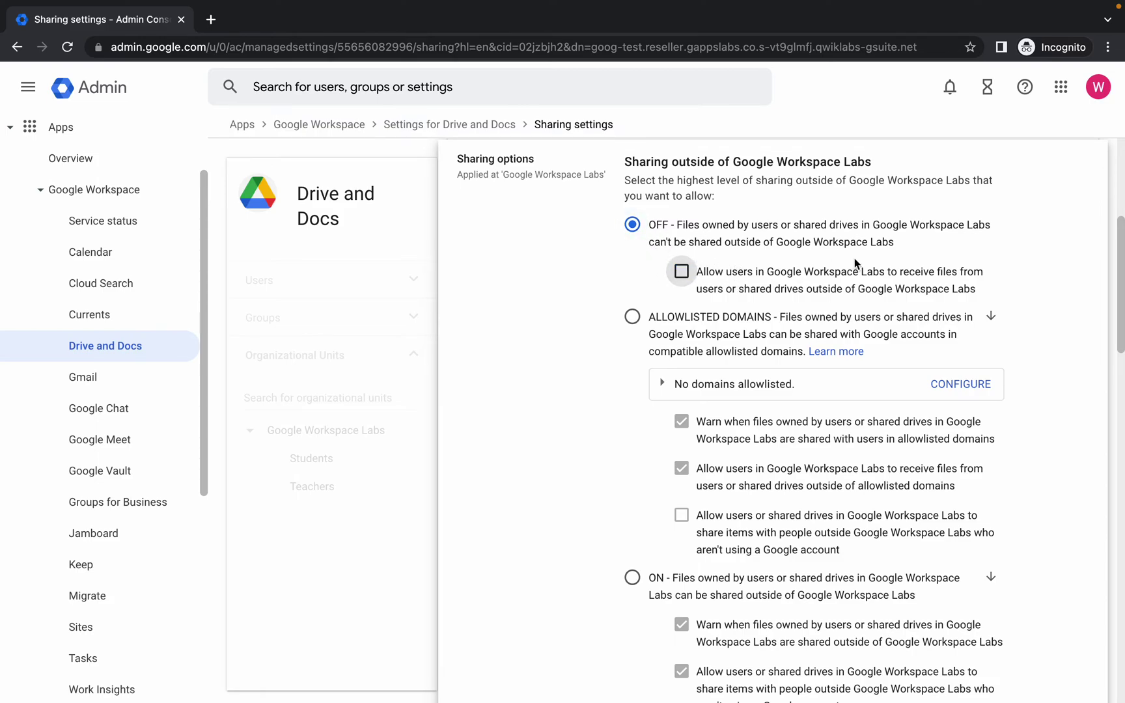
pyautogui.scroll(-7, 854, 260)
pyautogui.scroll(-7, 854, 258)
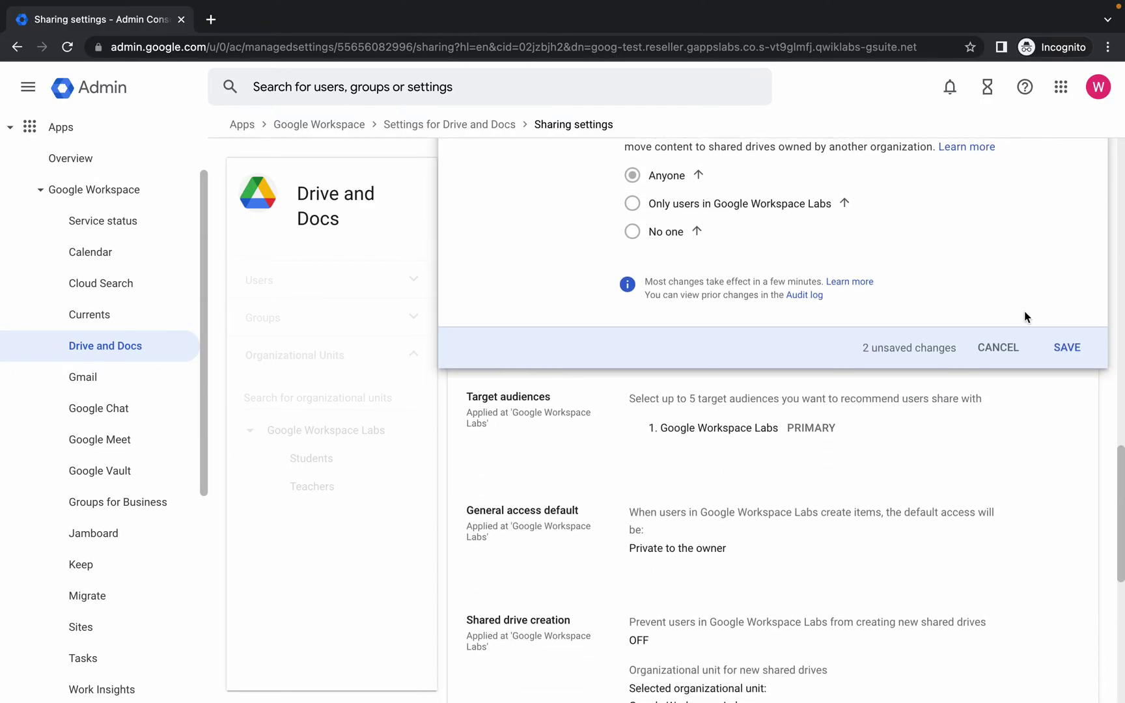
pyautogui.click(1069, 347)
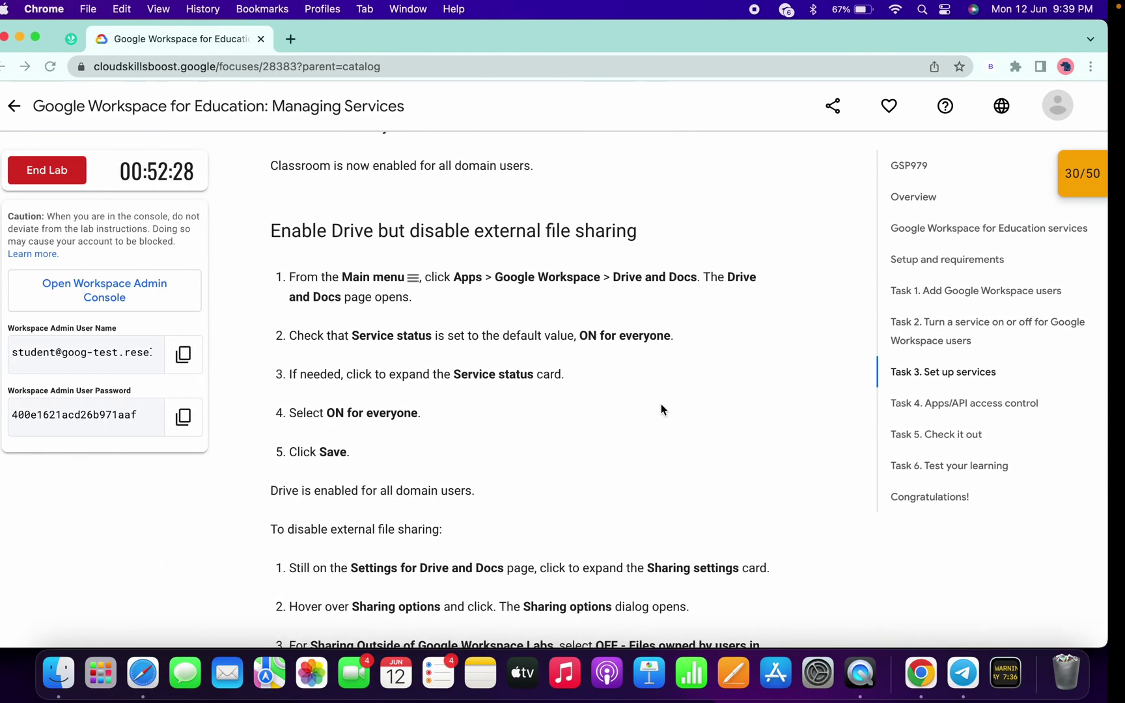
pyautogui.scroll(-7, 661, 409)
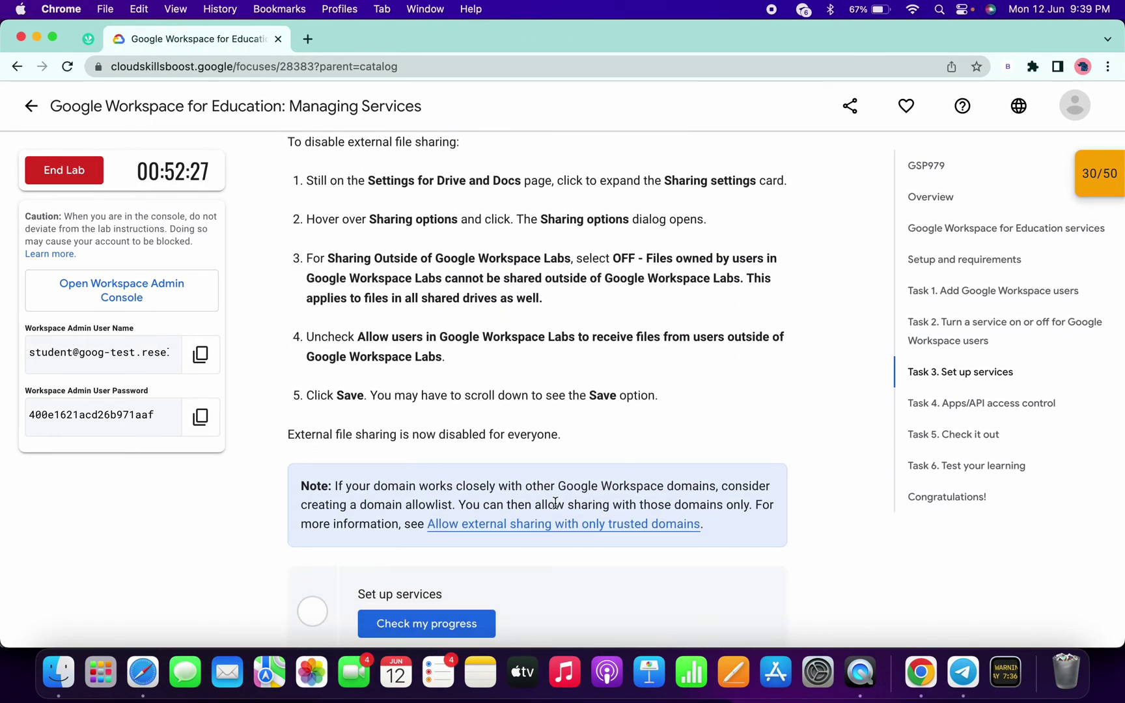
# Step: Verify the Set up services step with Check my progress and scroll to Task 4
pyautogui.click(452, 530)
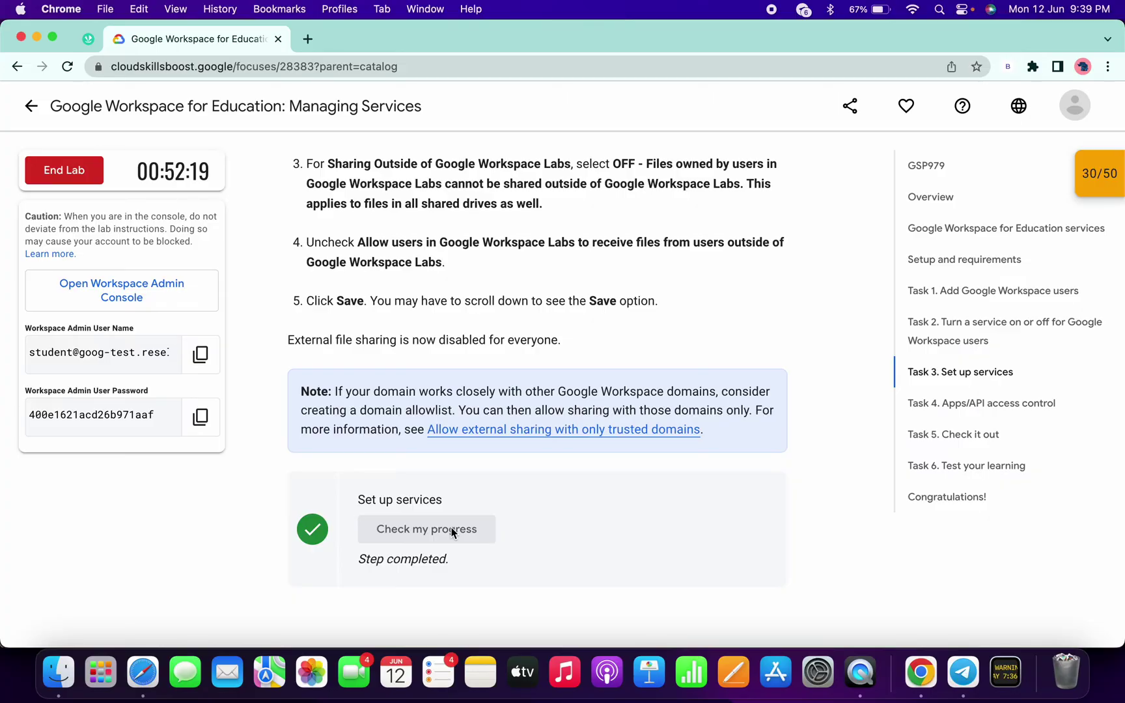
pyautogui.scroll(-5, 451, 527)
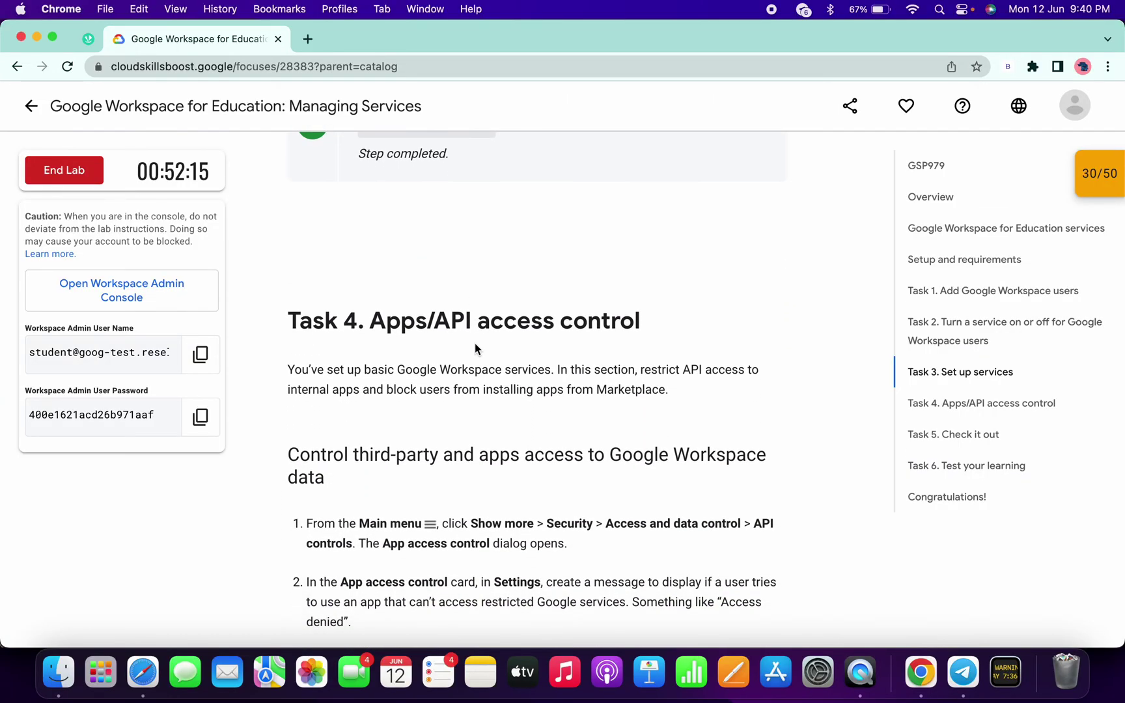
pyautogui.hotkey('ctrl', 'Right')
# Step: Navigate to Security > Access and data control > API controls settings
pyautogui.scroll(-6, 156, 478)
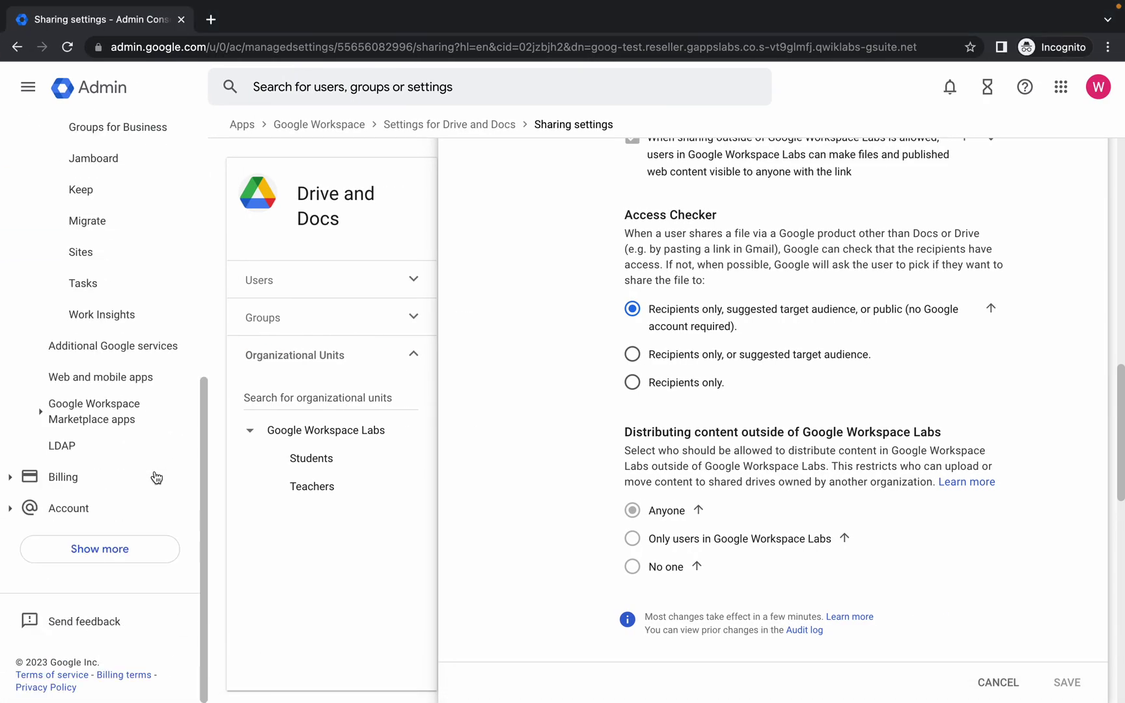
pyautogui.click(85, 555)
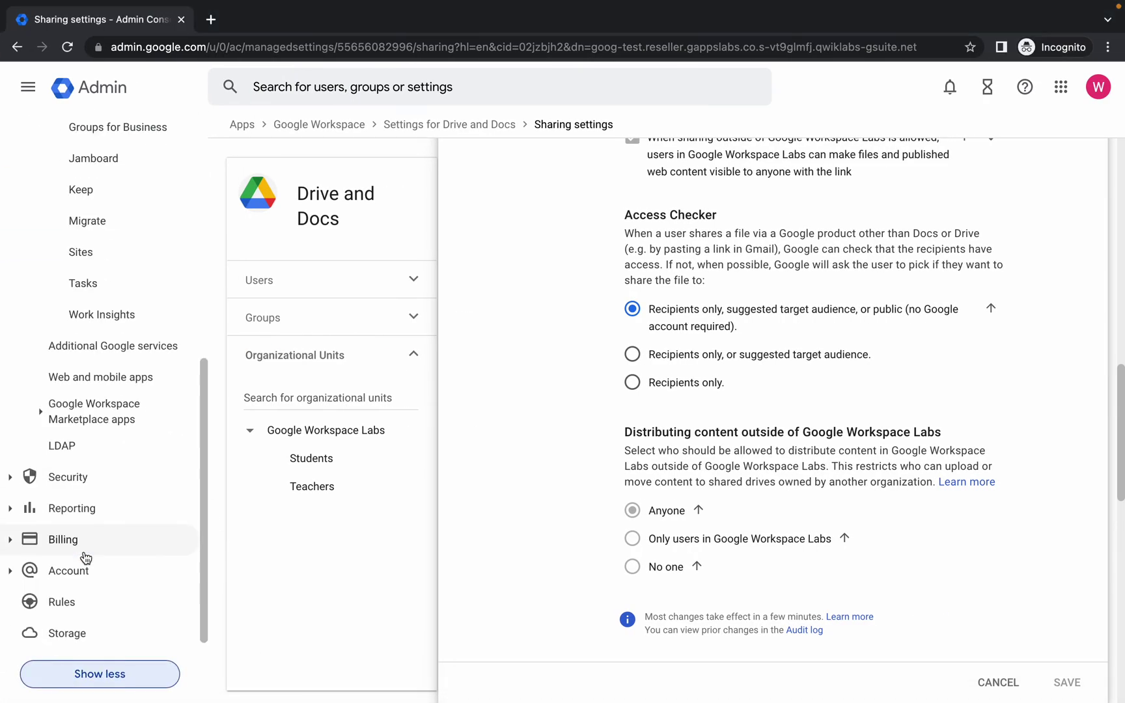
pyautogui.click(55, 482)
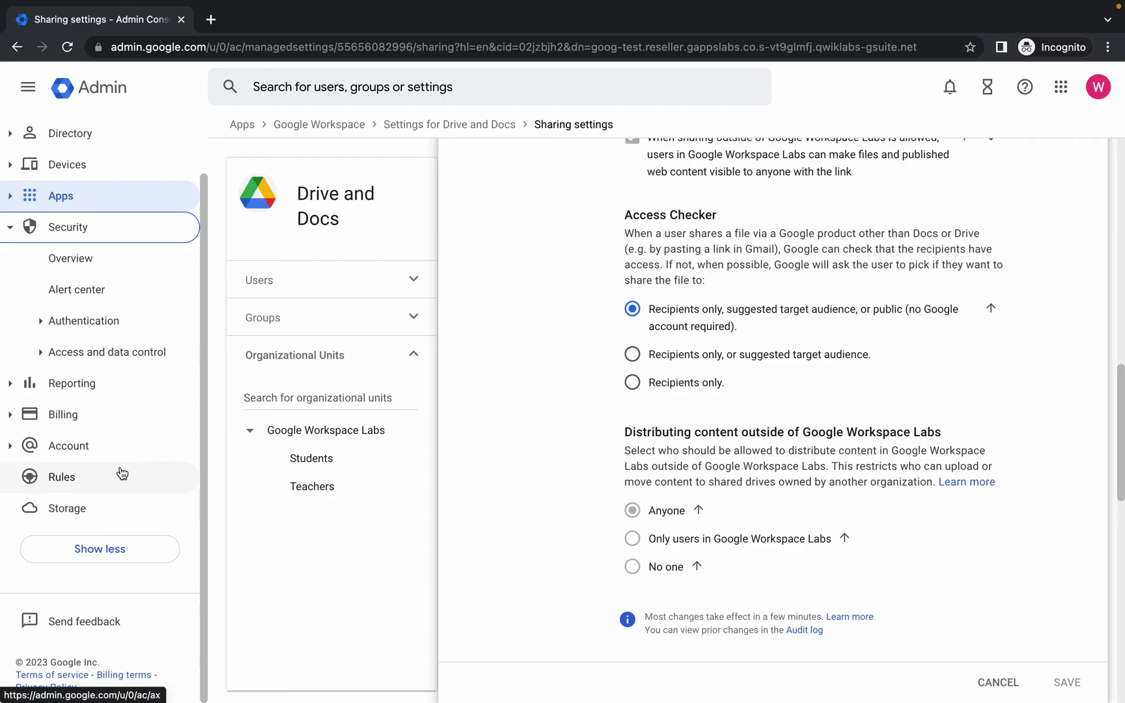
pyautogui.click(124, 359)
pyautogui.click(86, 387)
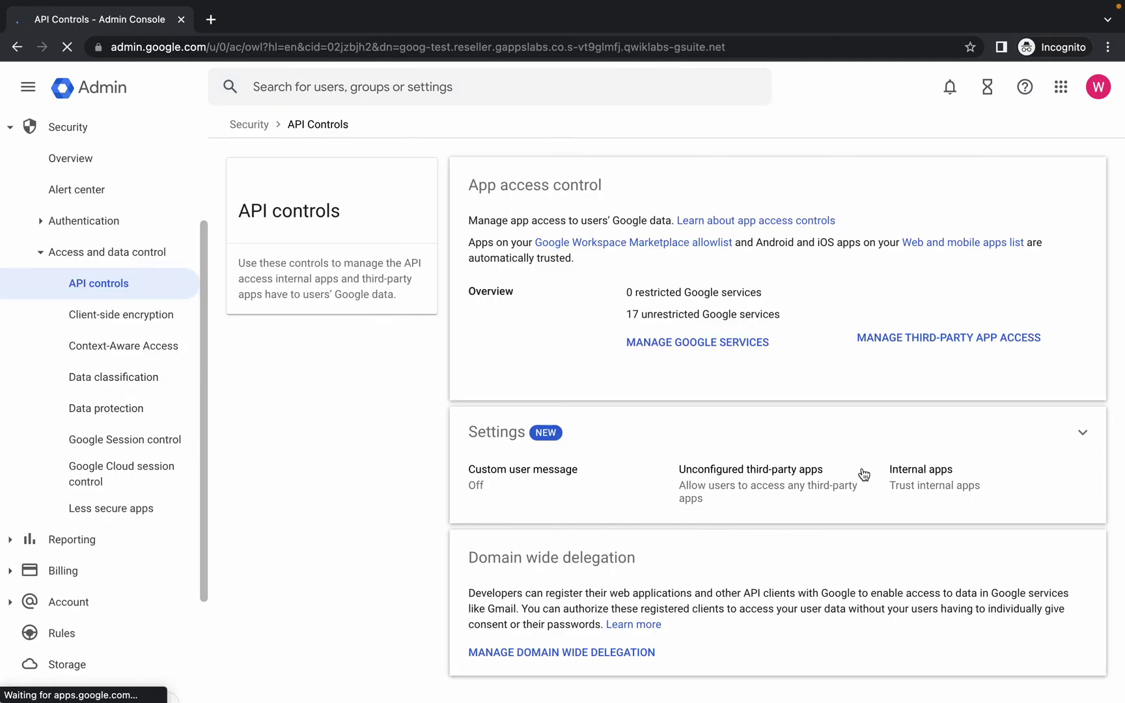
pyautogui.click(1077, 435)
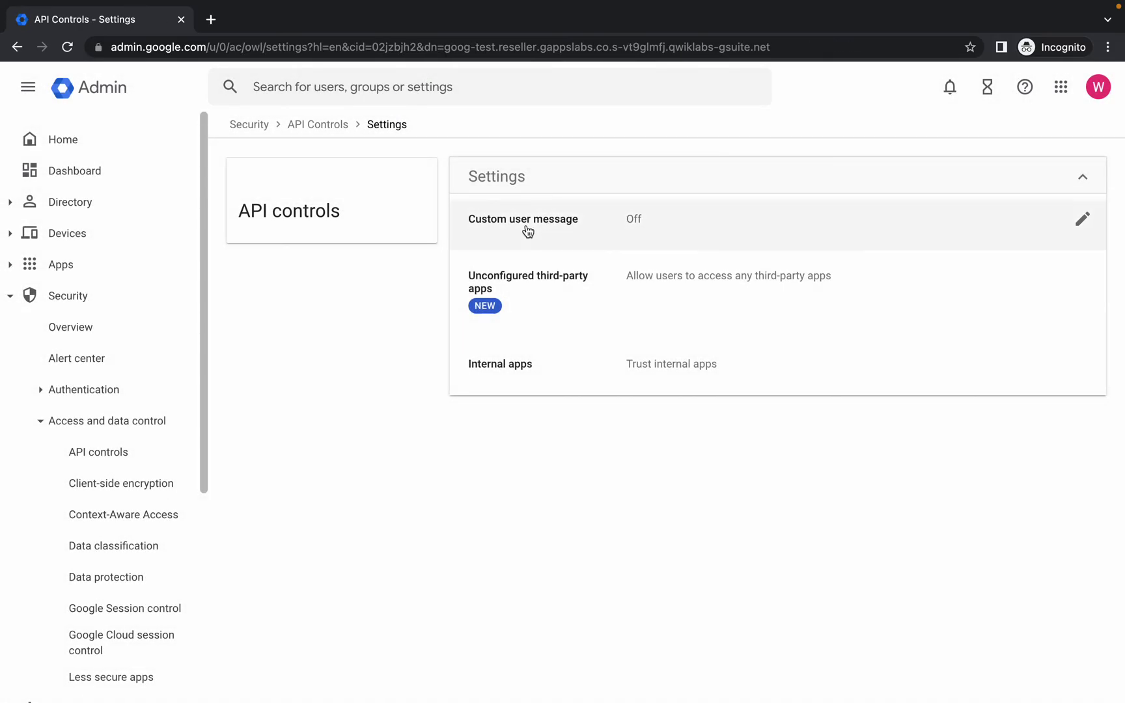
# Step: Turn the custom user message On with the text 'Access denied' and save
pyautogui.click(1082, 220)
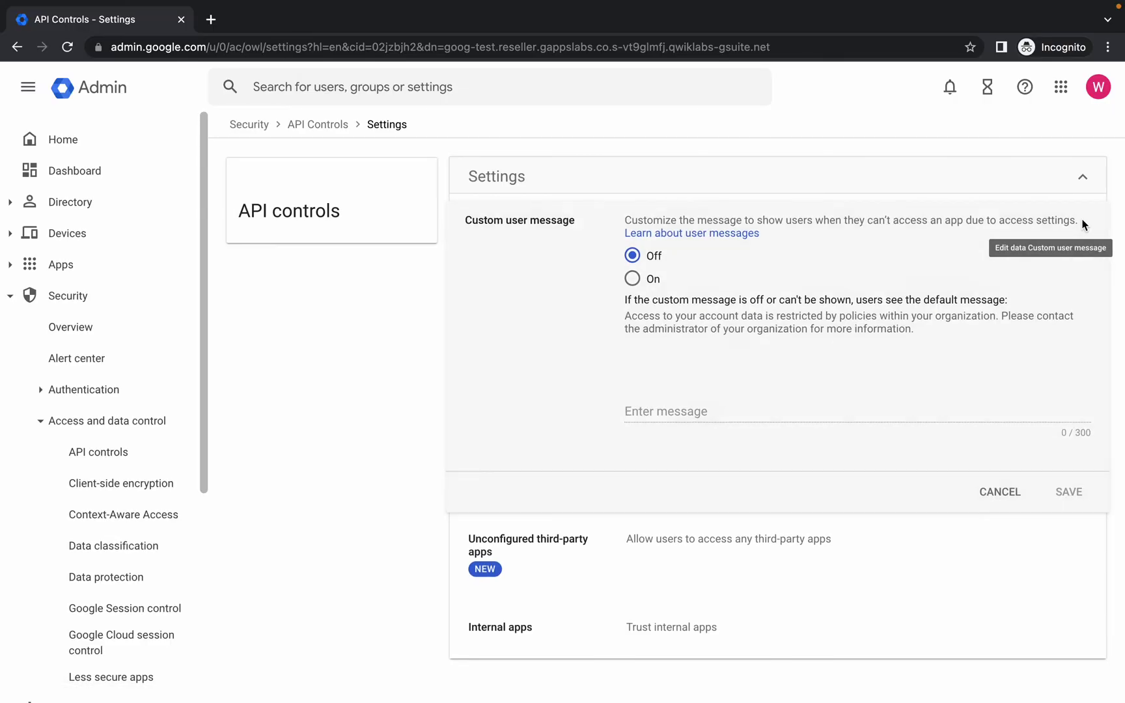
pyautogui.click(629, 281)
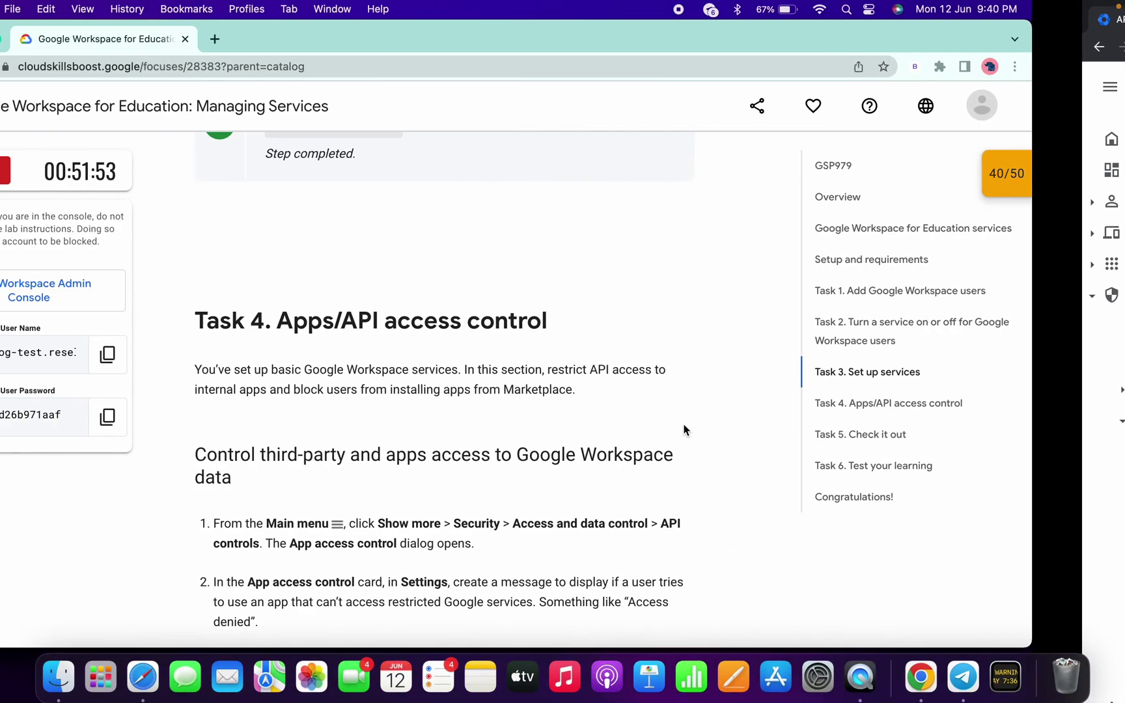
pyautogui.scroll(-5, 742, 455)
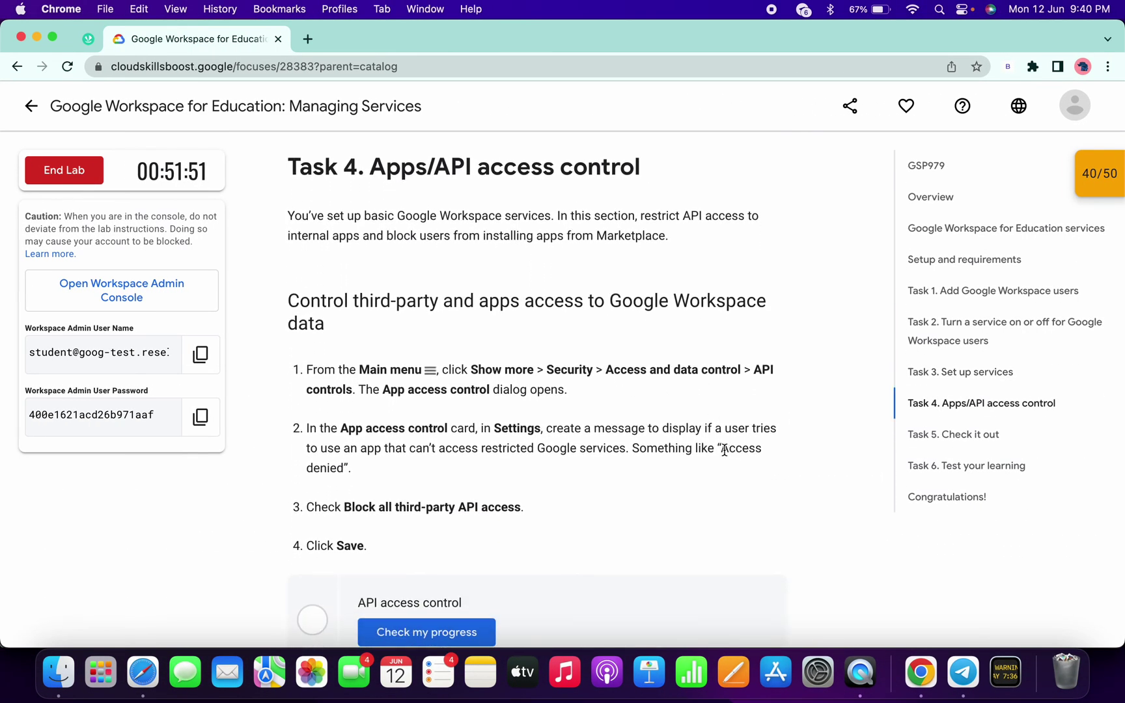
pyautogui.moveTo(720, 448); pyautogui.dragTo(345, 469)
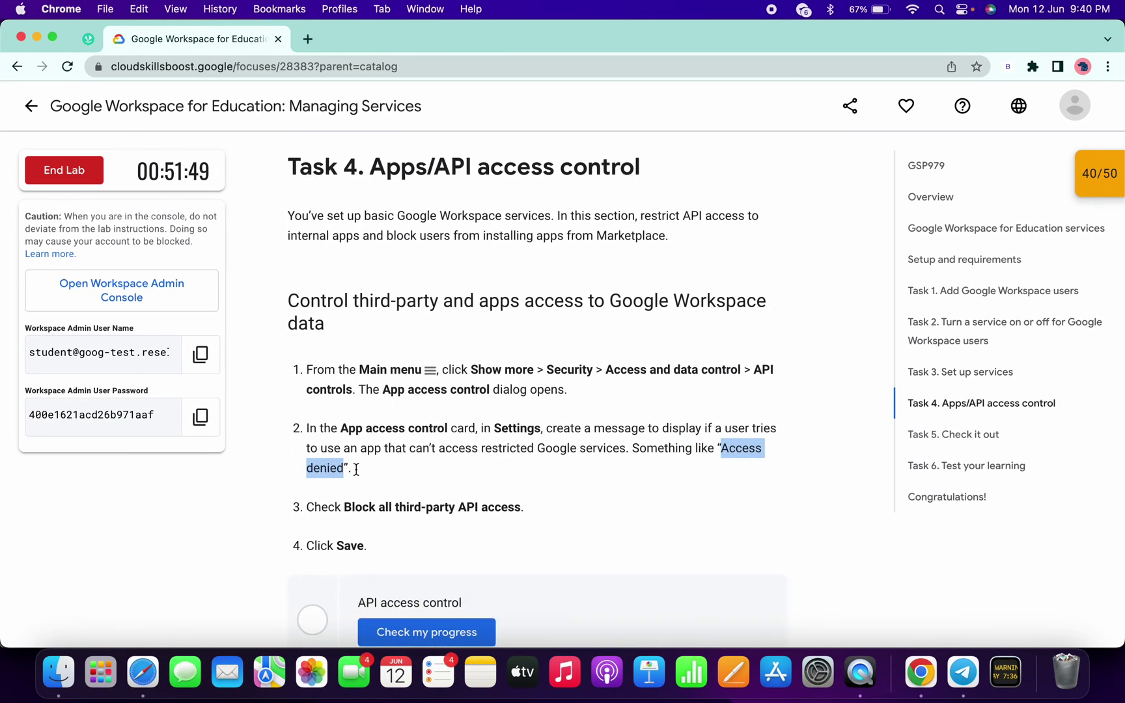
pyautogui.press('super+c')
pyautogui.click(706, 405)
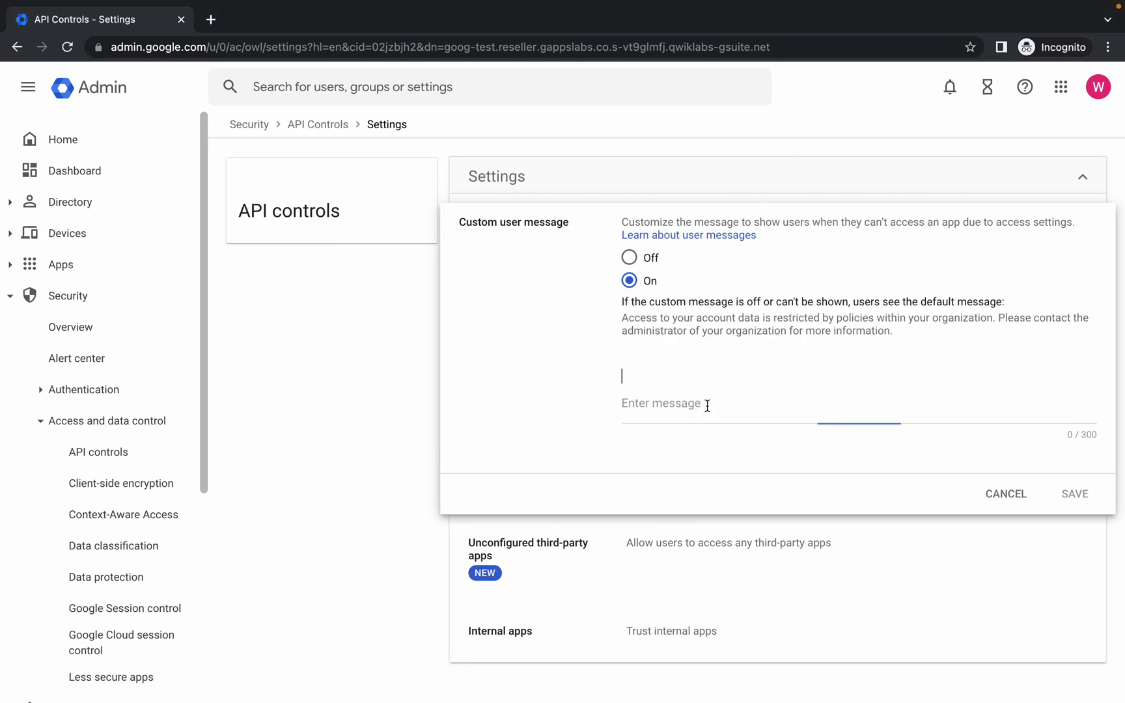
pyautogui.press('super+v')
pyautogui.click(1073, 495)
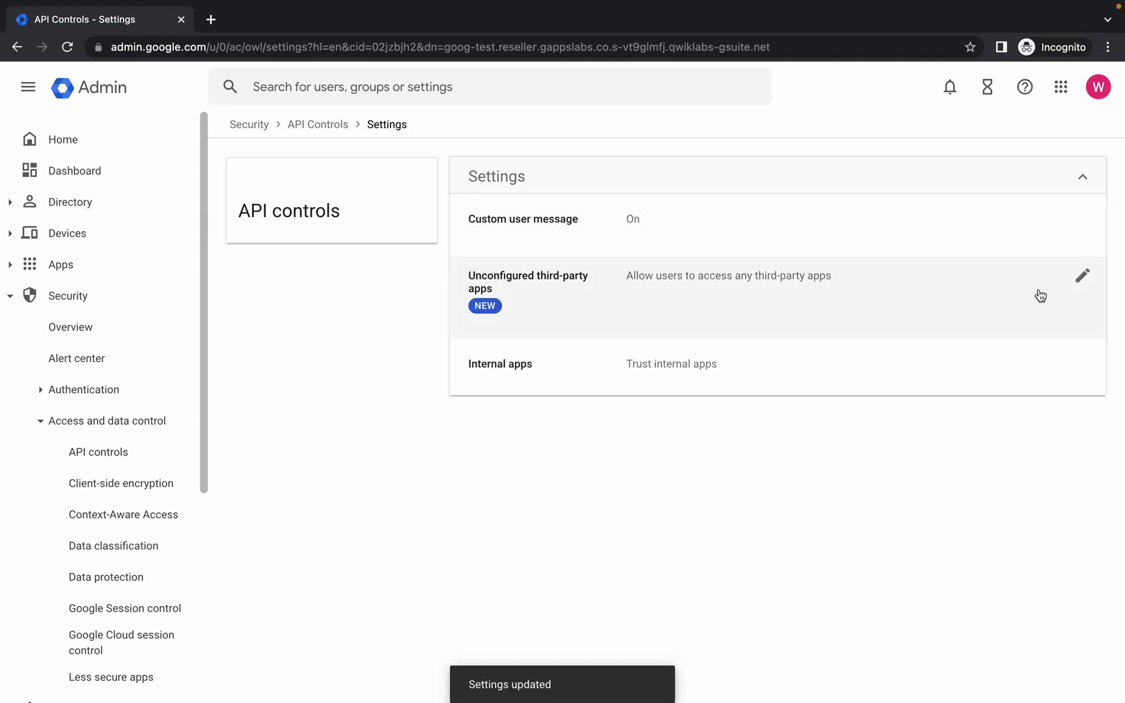
# Step: Block users from all unconfigured third-party apps by choosing 'Don't allow users to access any third-party apps' and saving
pyautogui.click(1082, 278)
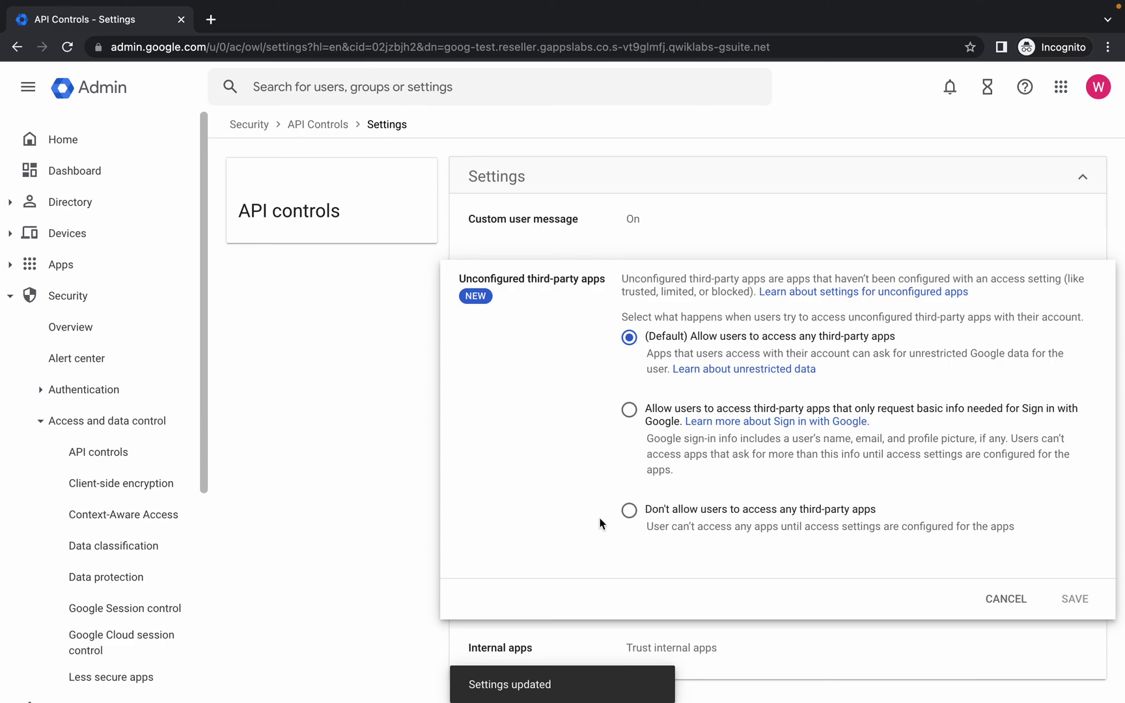
pyautogui.click(632, 514)
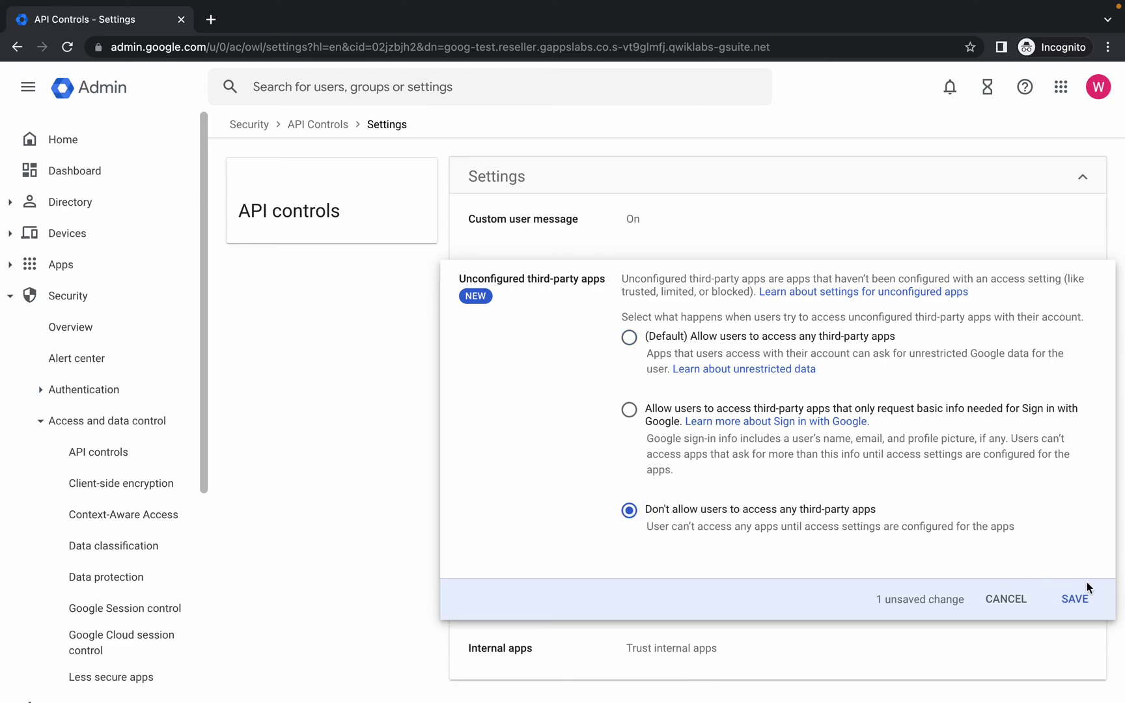
pyautogui.click(1076, 600)
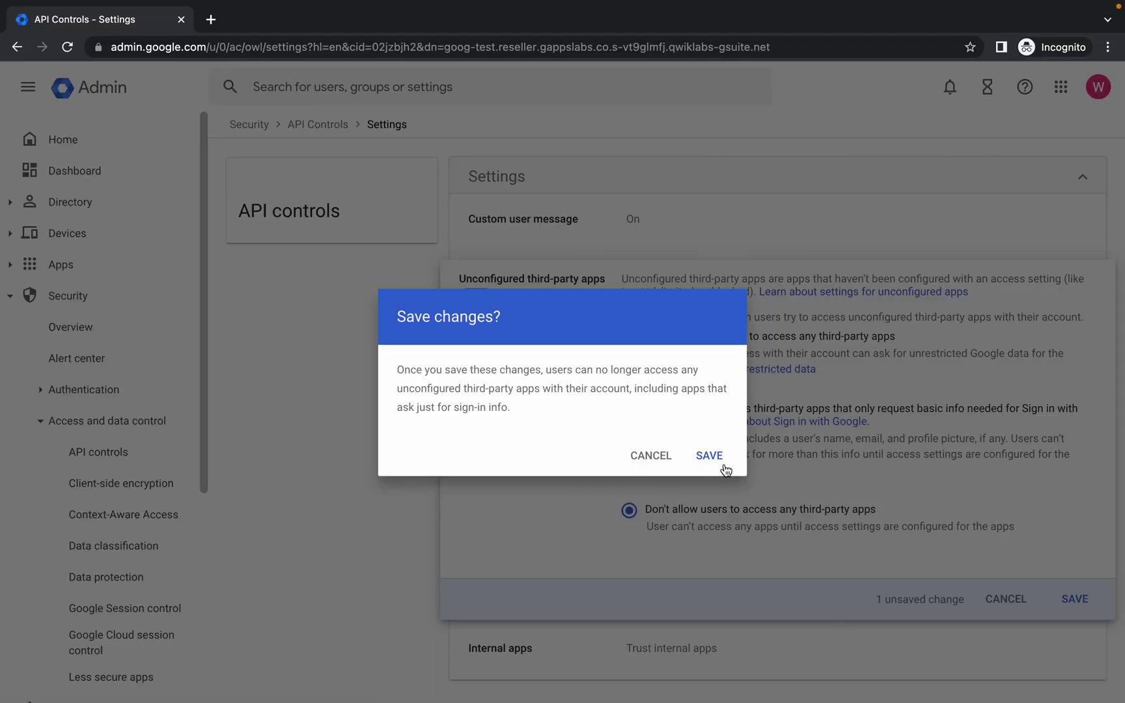